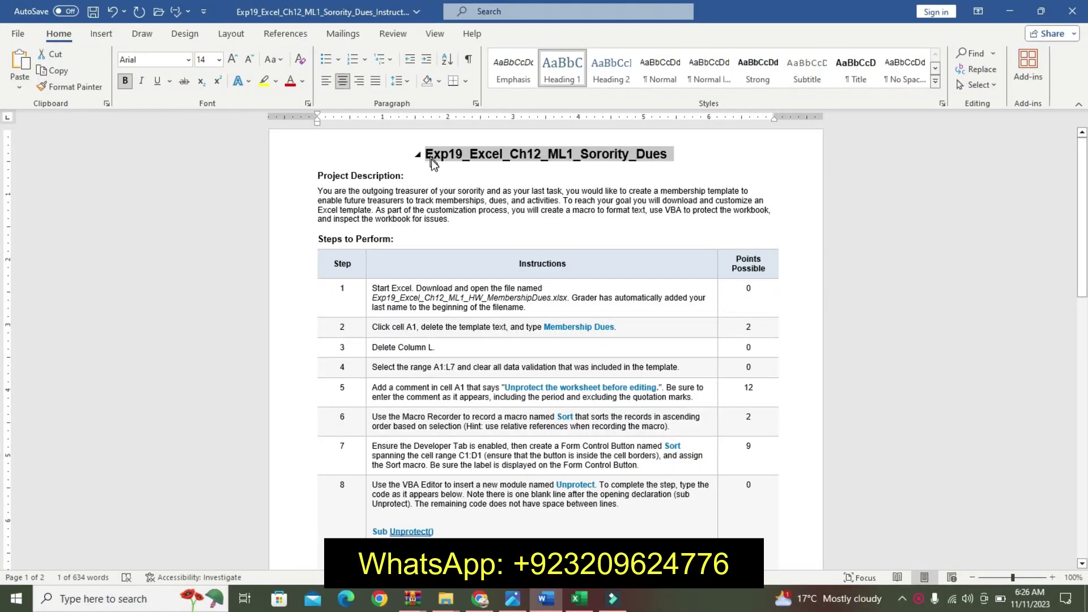
- Highlight the title yellow and set the Project Description heading and paragraph to 11 pt
click(263, 81)
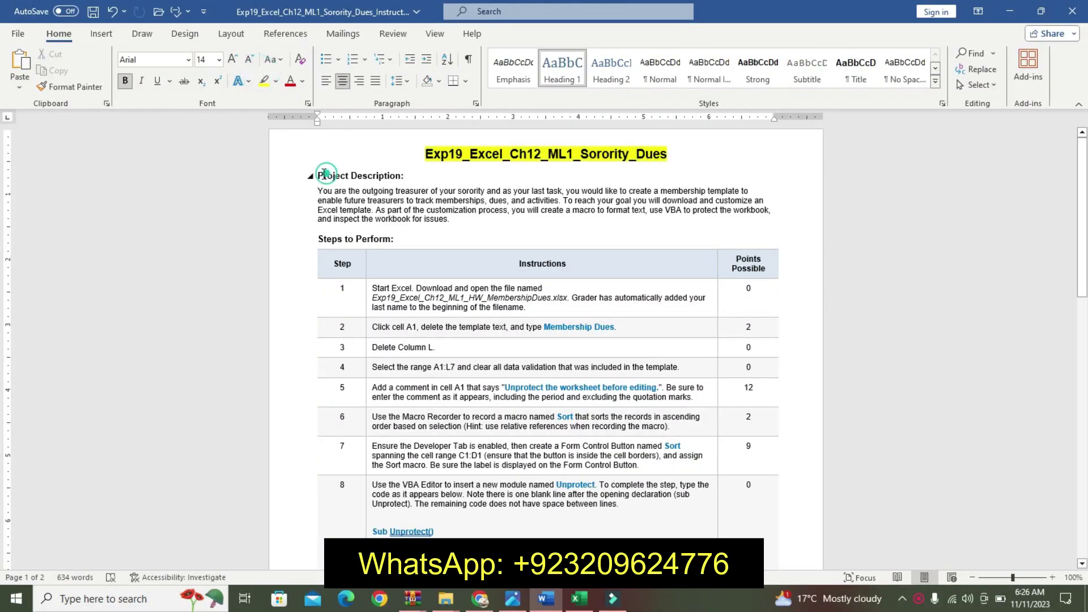
drag(316, 175, 452, 227)
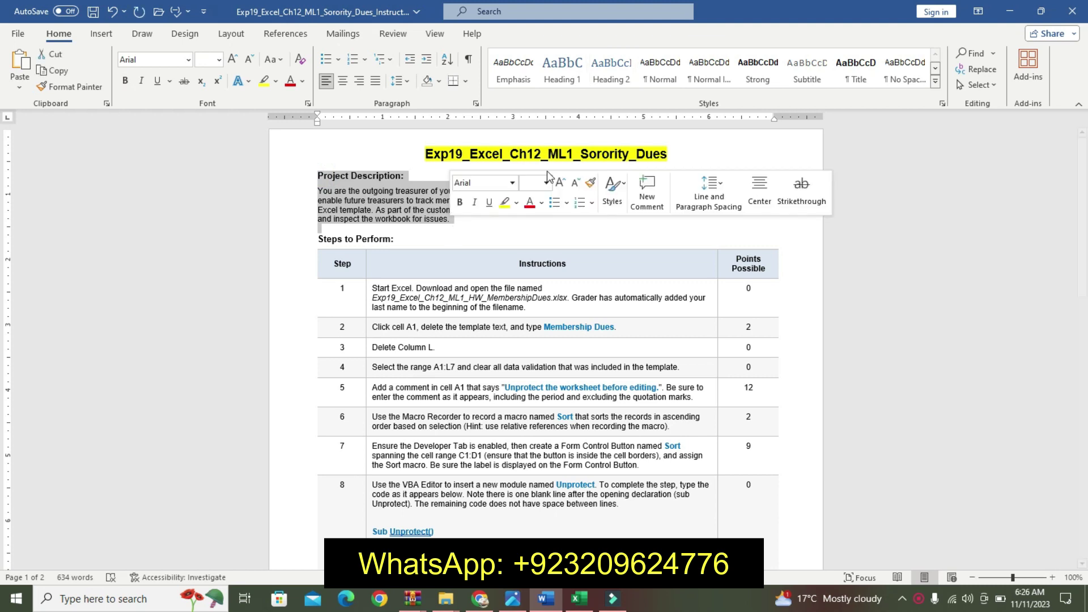
click(547, 182)
click(539, 240)
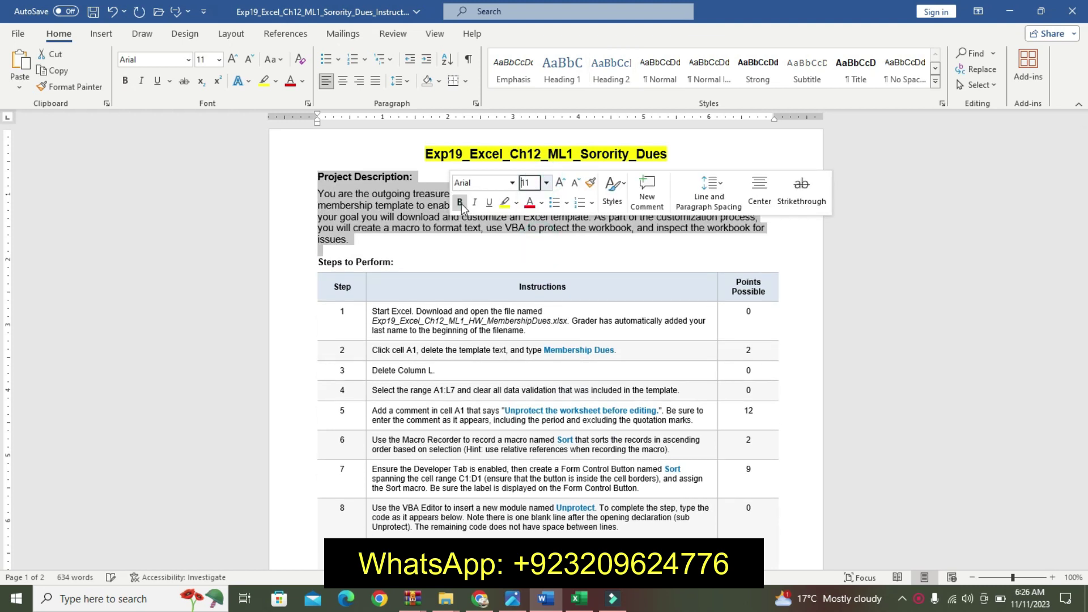
- Make the Project Description text bold with turquoise highlight
click(460, 203)
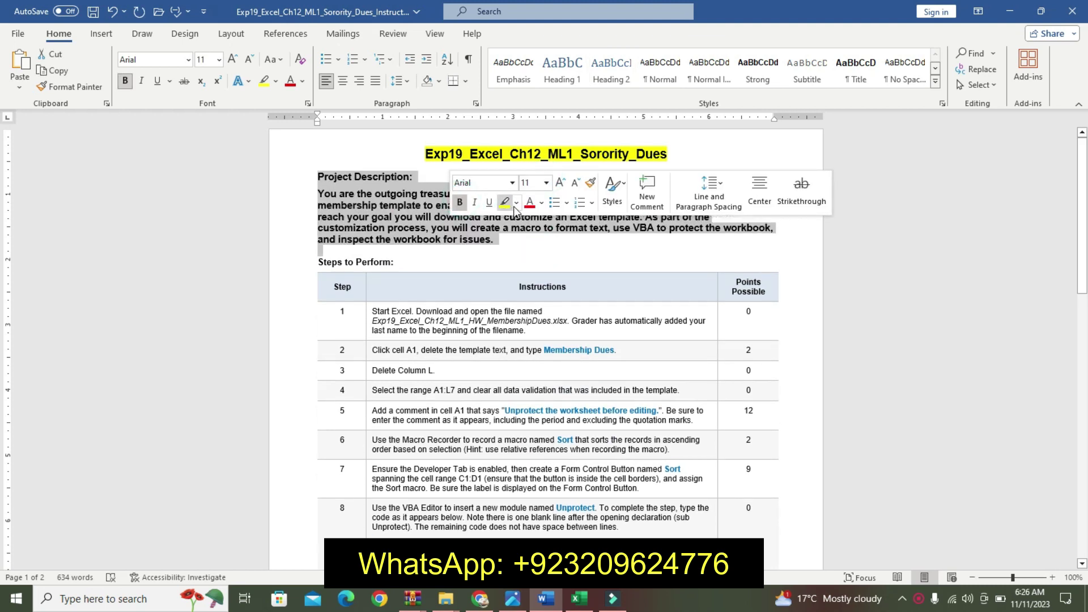
click(517, 202)
click(548, 221)
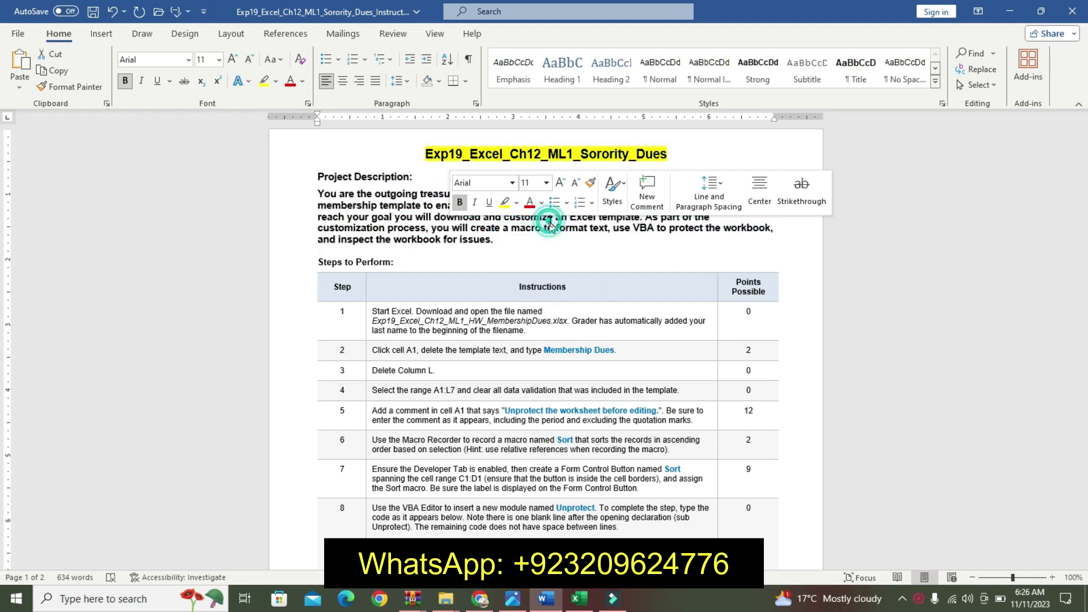
drag(317, 177, 497, 240)
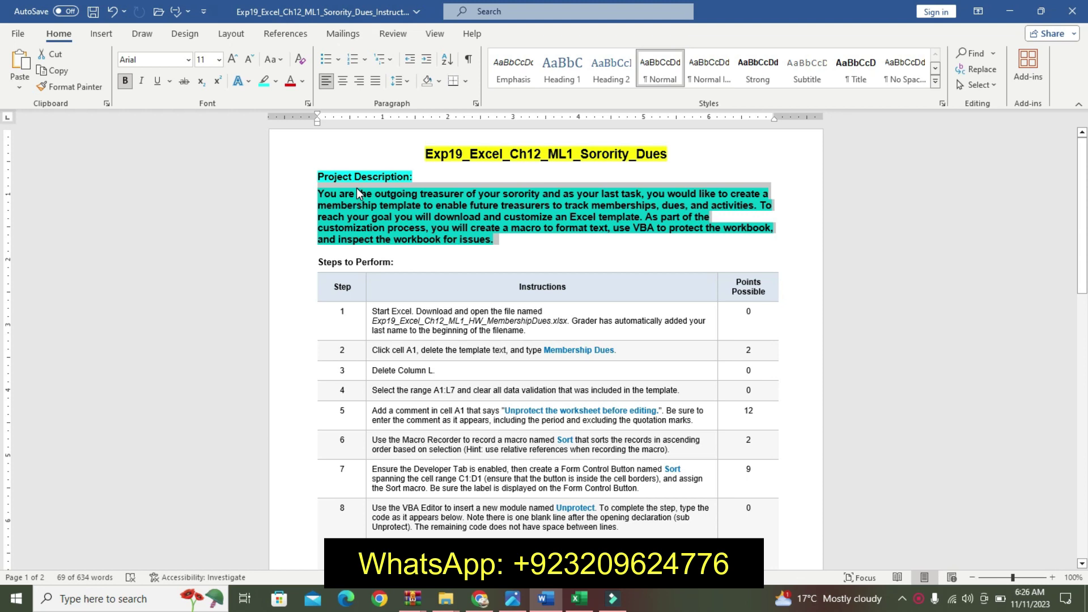
mouse_move(385, 288)
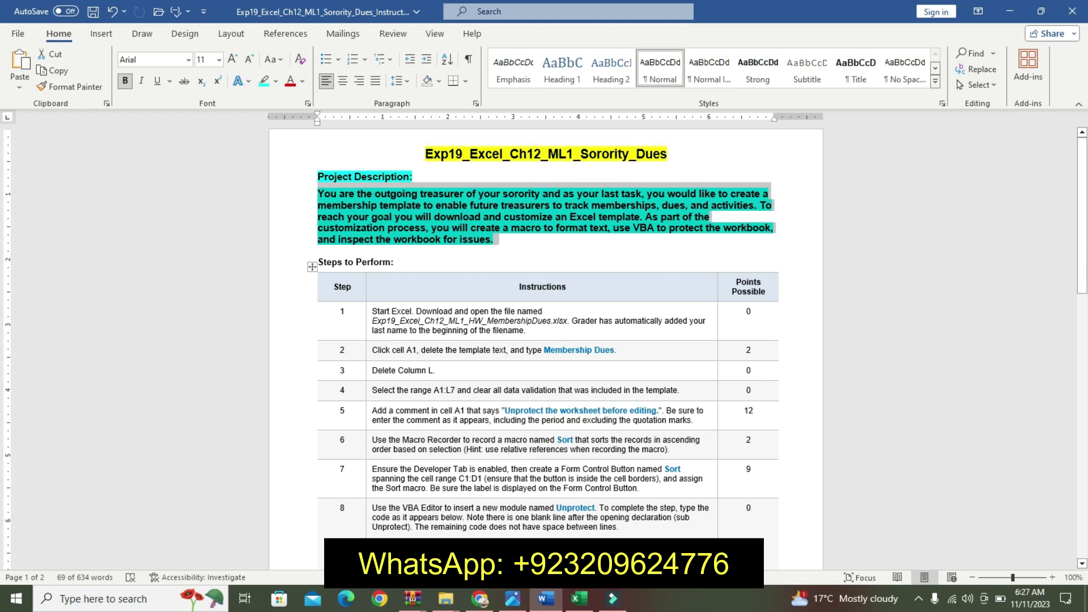
mouse_move(1082, 271)
mouse_down()
mouse_move(1083, 386)
mouse_move(1065, 305)
mouse_move(1083, 230)
mouse_up()
- Look over the Membership Dues workbook in Excel
click(578, 600)
click(452, 406)
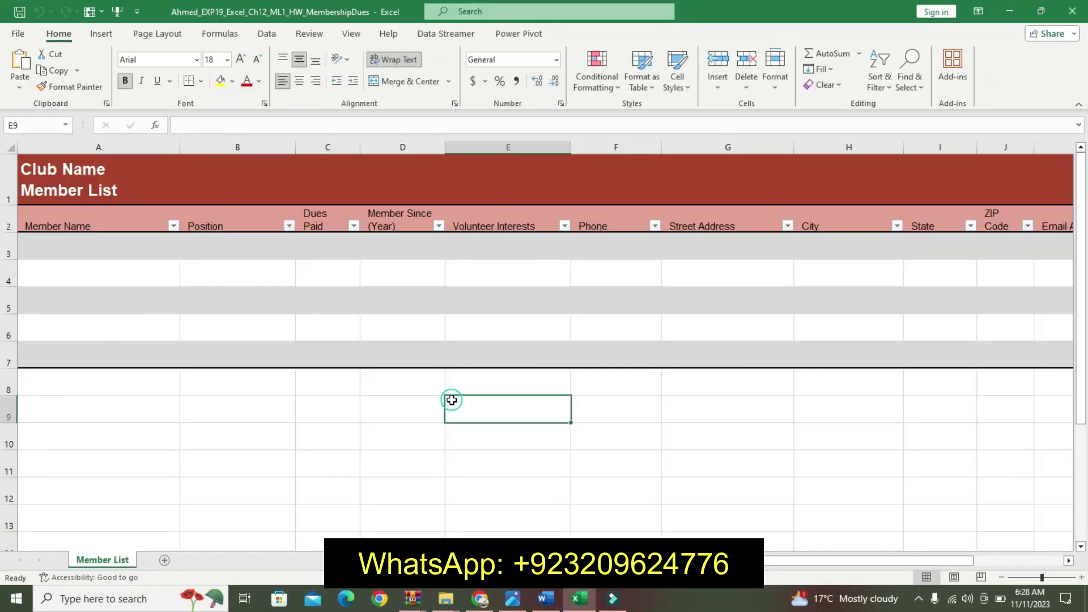
click(355, 272)
click(249, 376)
click(493, 301)
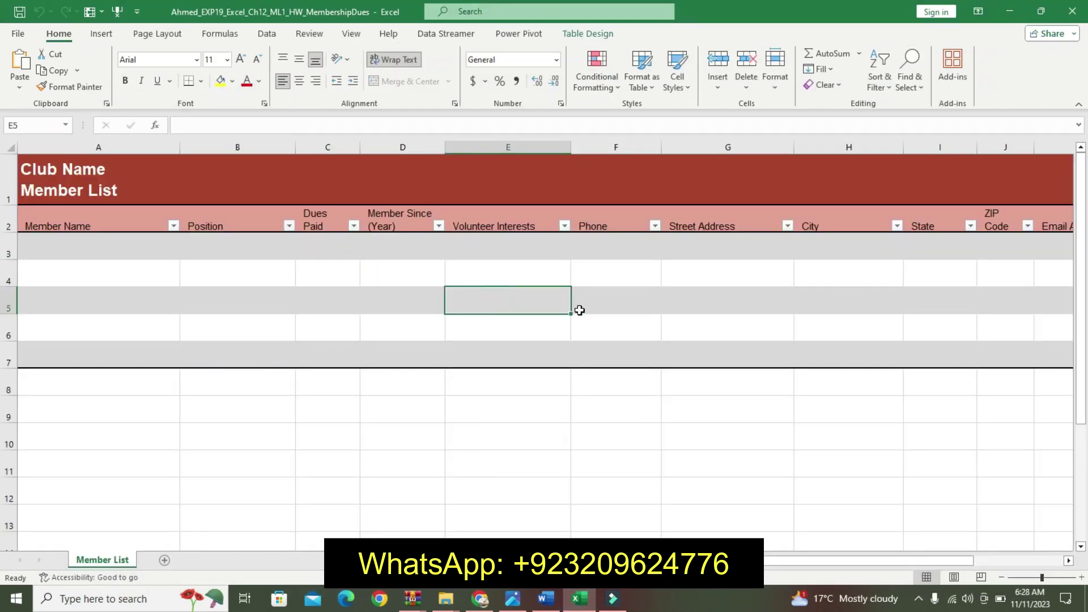
- Undo the title and description formatting, then turquoise-highlight the step 1 text
click(545, 598)
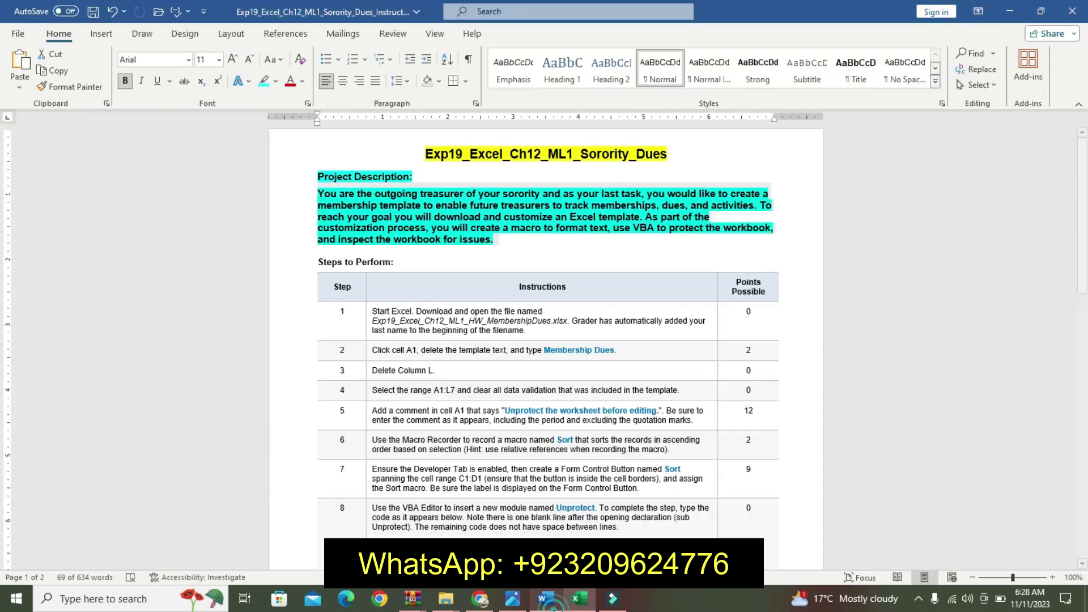
key(ctrl+z)
key(ctrl+z)
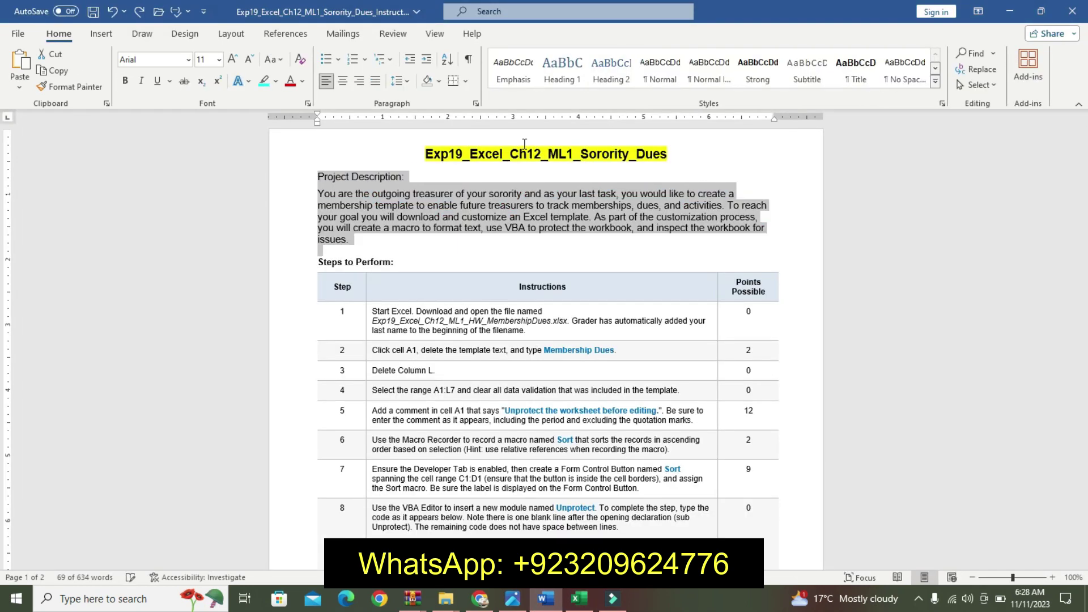
key(ctrl+z)
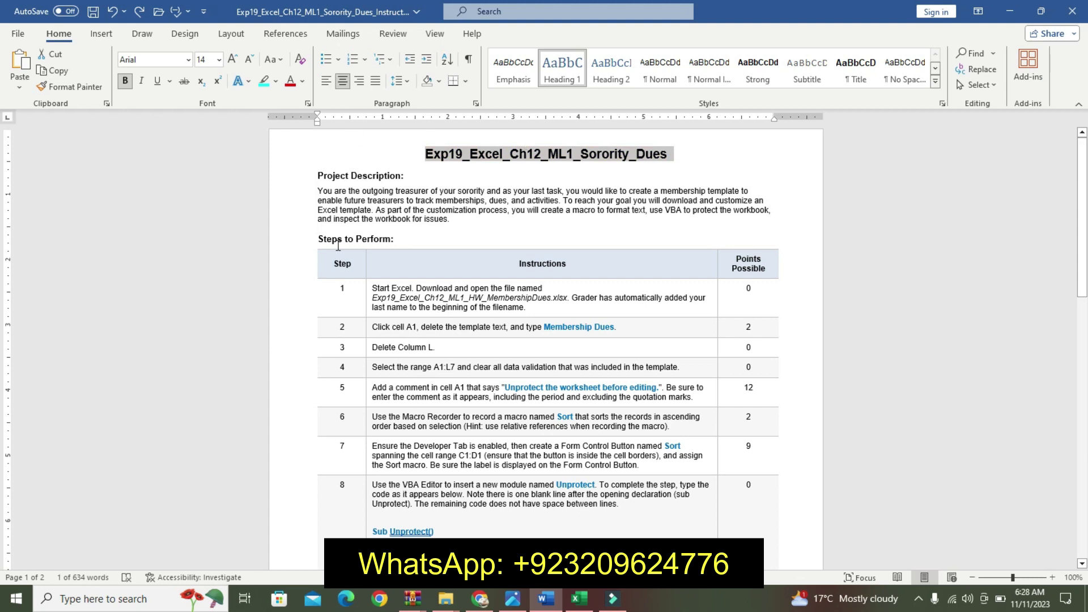
click(368, 290)
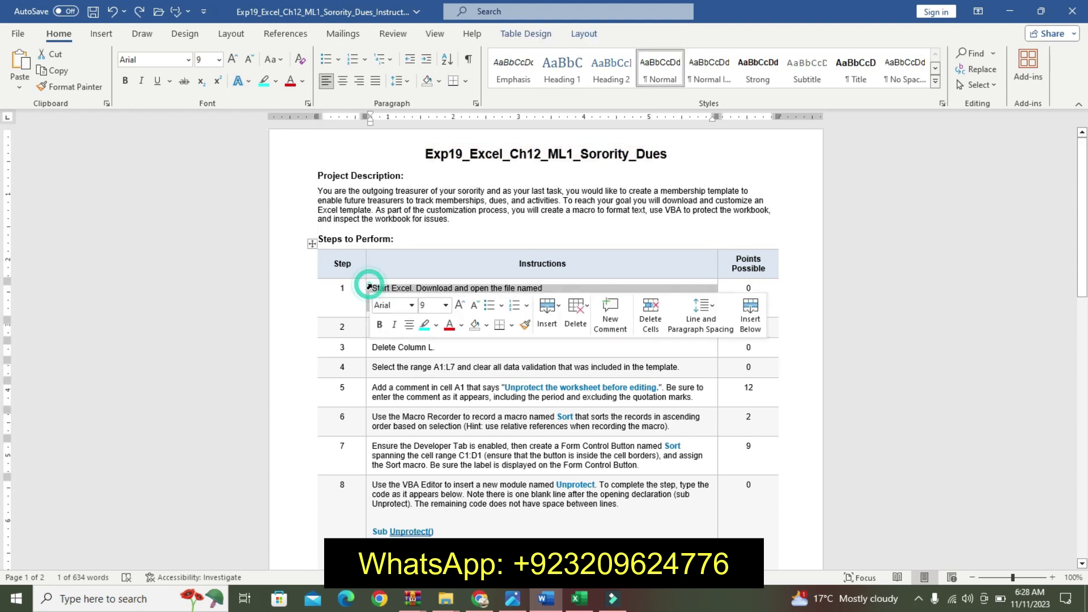
click(422, 316)
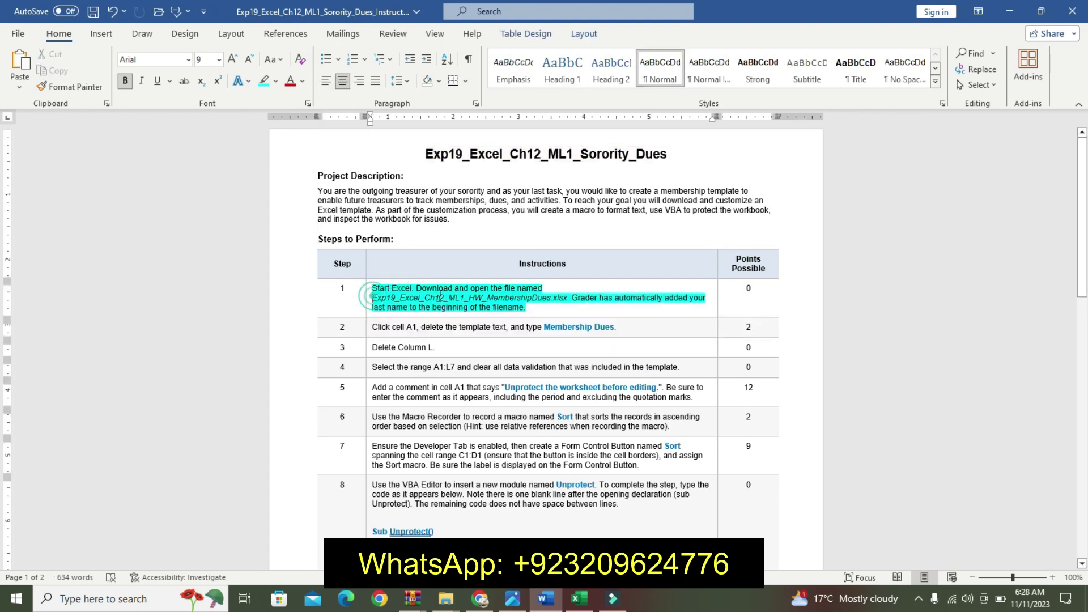
- Make the file name Exp19_Excel_Ch12_ML1_HW_MembershipDues.xlsx 12 pt bold with yellow highlight
drag(370, 289, 569, 297)
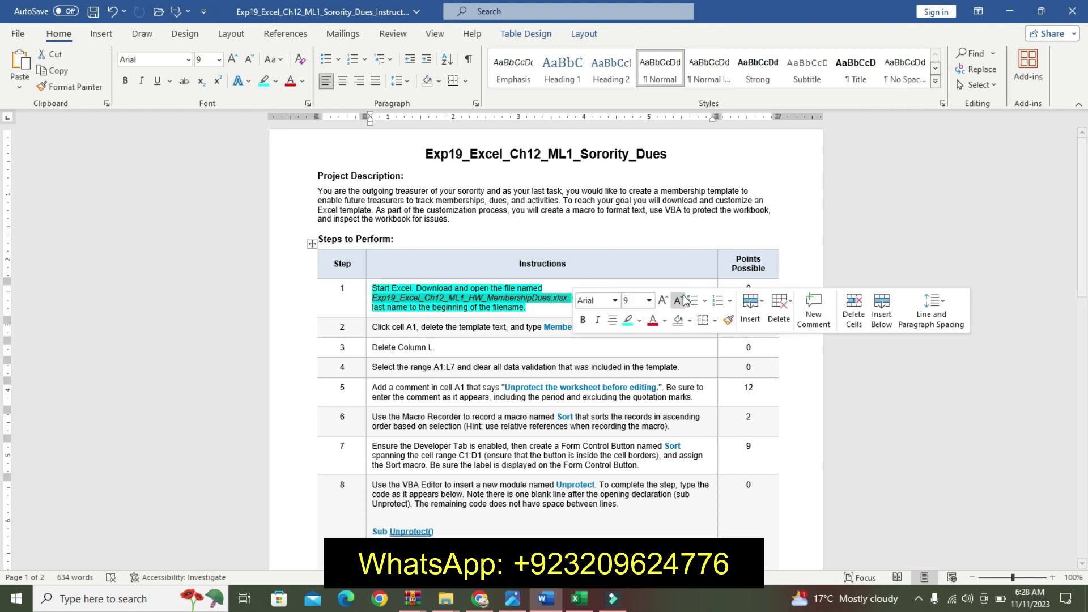
click(649, 299)
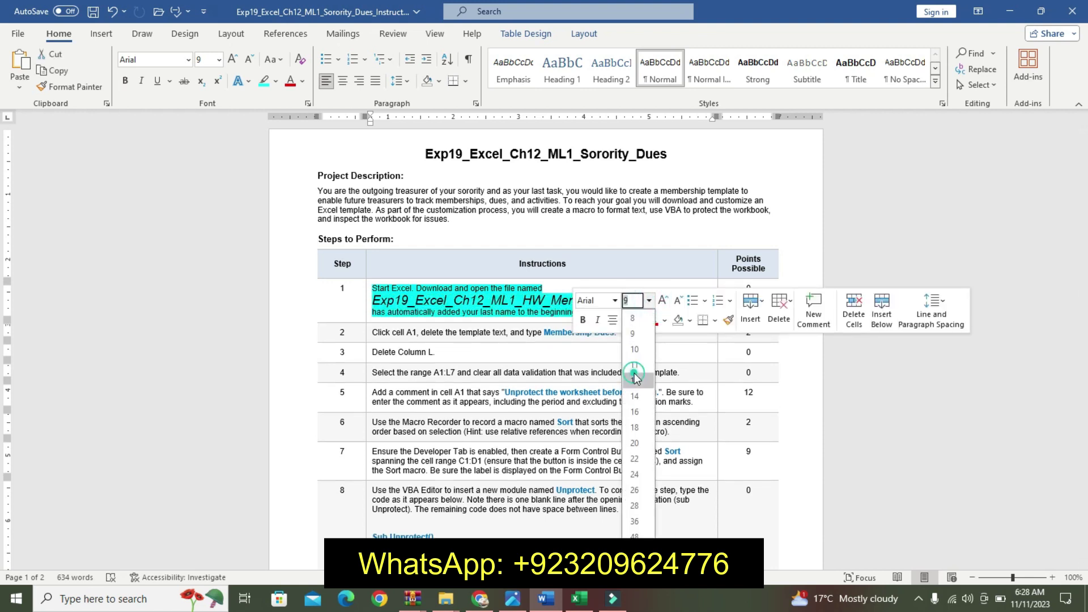
click(634, 380)
click(583, 321)
click(641, 321)
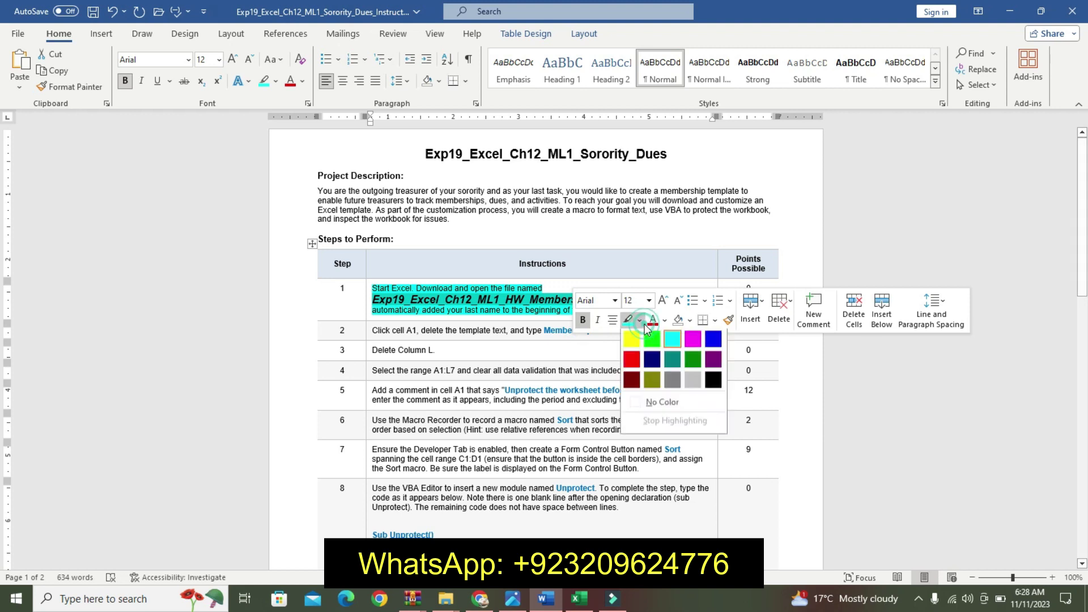
click(628, 337)
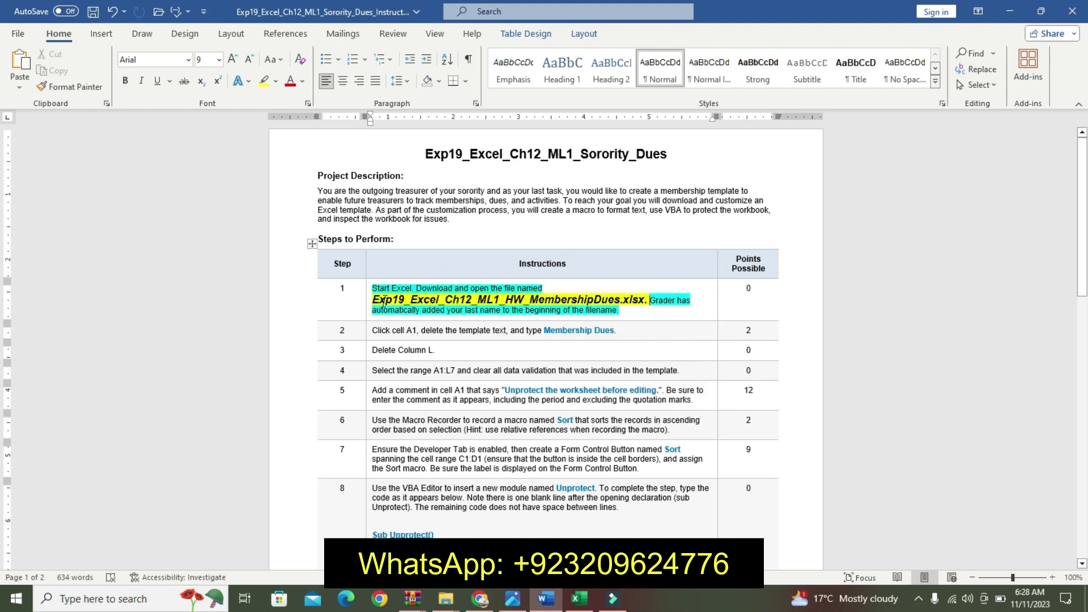
double_click(634, 305)
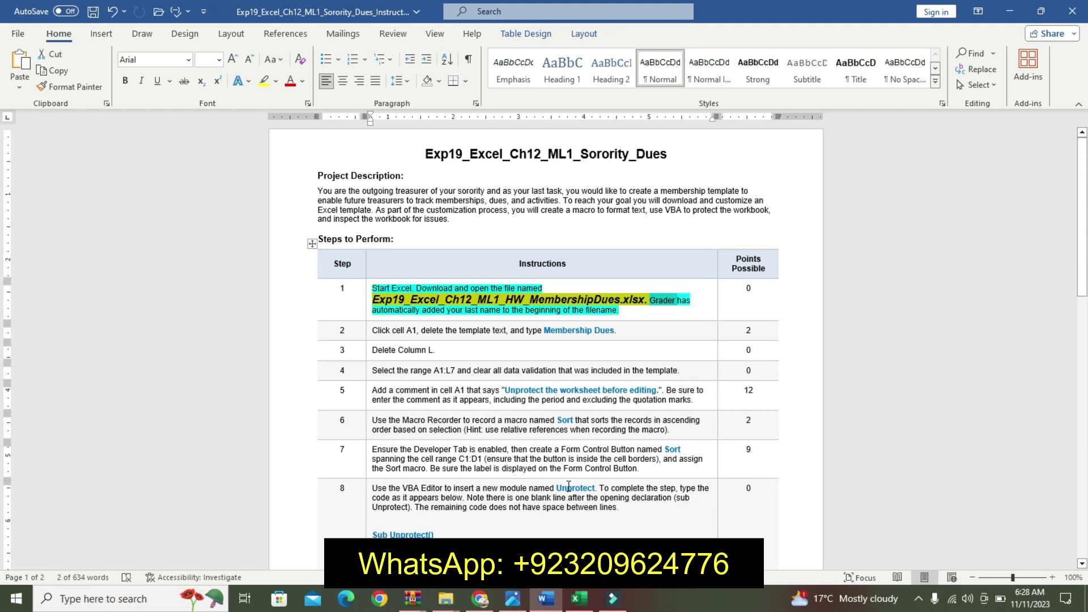
click(578, 599)
click(510, 409)
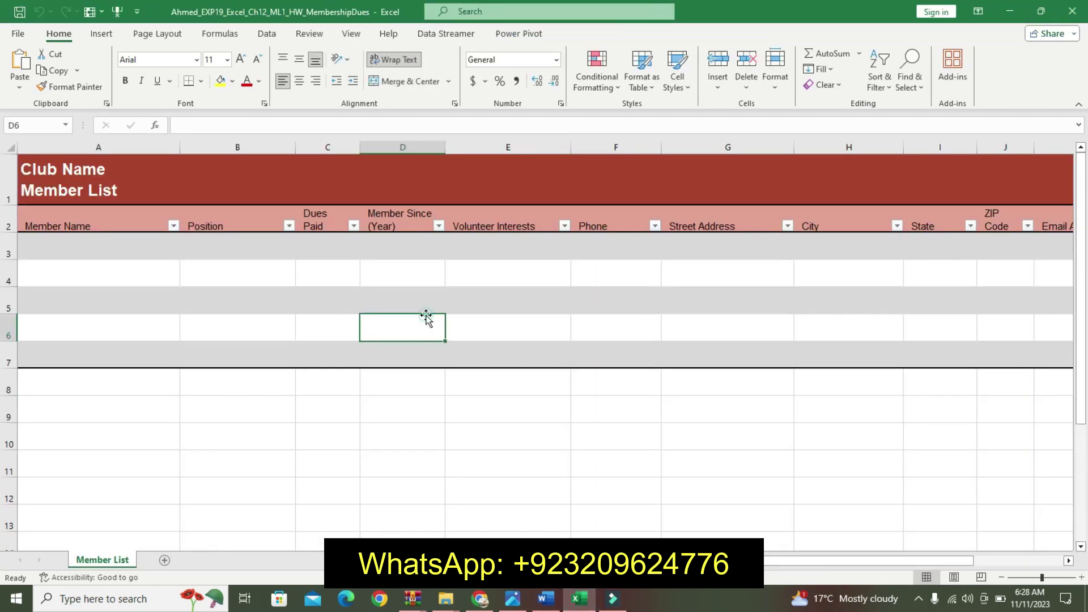
mouse_move(318, 418)
mouse_down()
mouse_move(619, 437)
mouse_move(572, 193)
mouse_up()
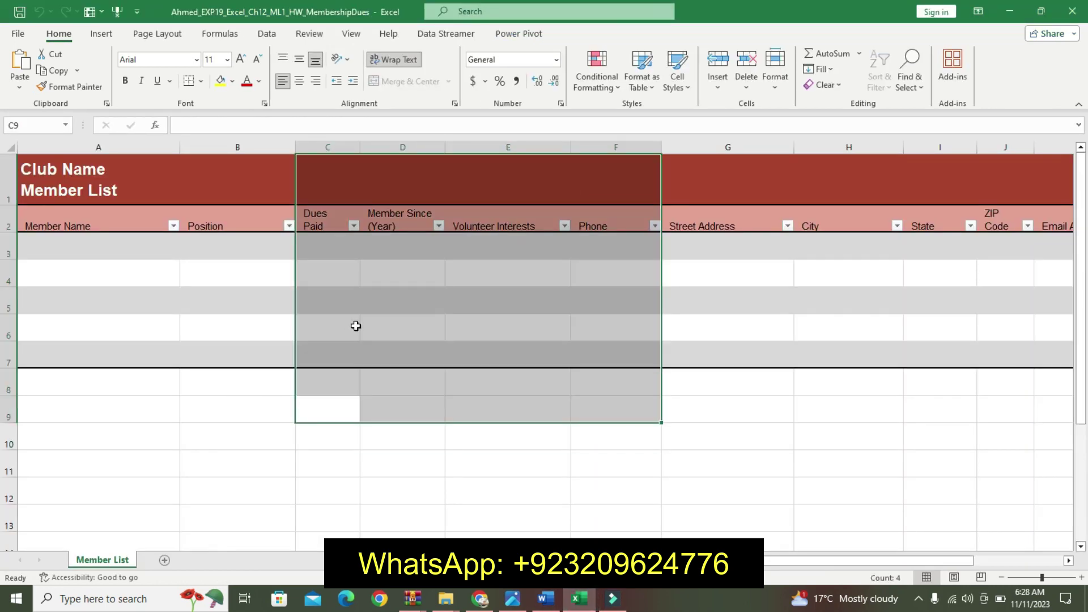
click(357, 325)
drag(301, 261, 549, 316)
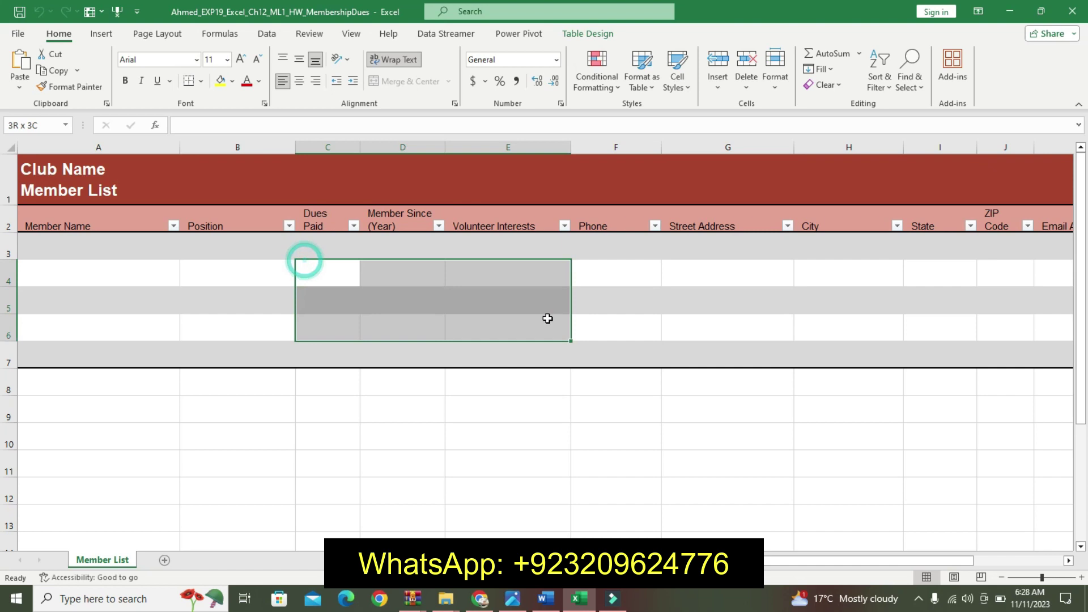
click(211, 219)
click(246, 170)
click(404, 190)
click(564, 193)
click(602, 298)
click(468, 298)
click(410, 350)
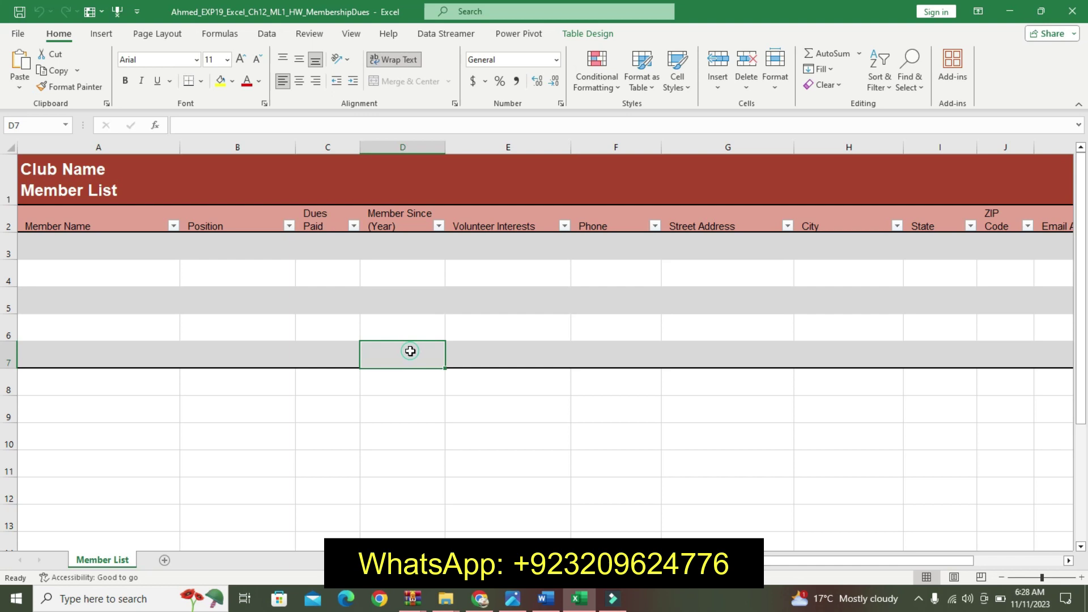
click(581, 327)
click(522, 163)
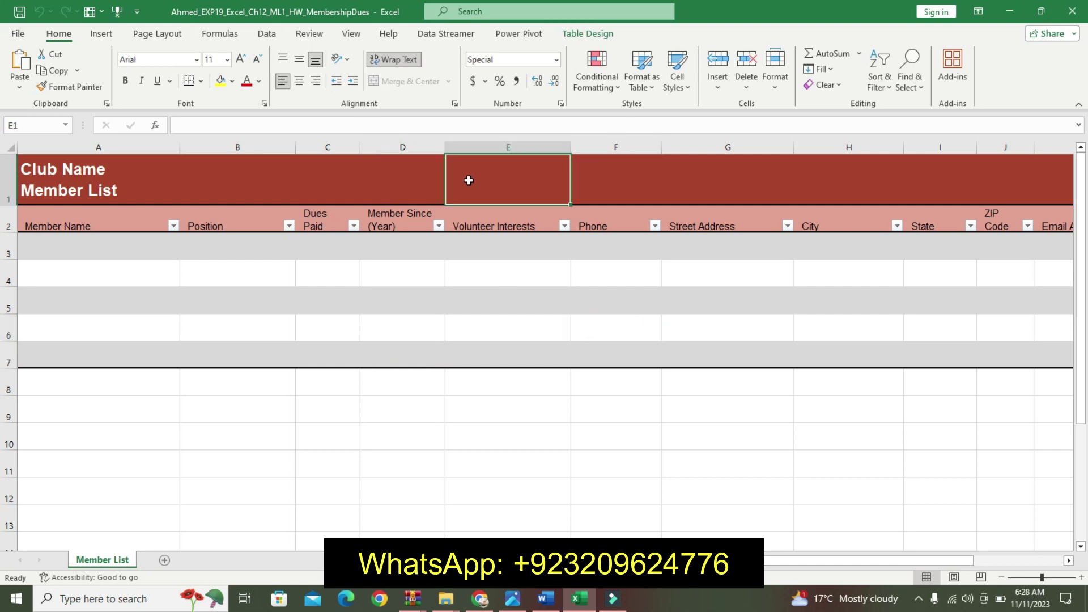
click(547, 606)
- Undo step 1's formatting and make step 2's instruction 12 pt bold with turquoise highlight
key(ctrl+z)
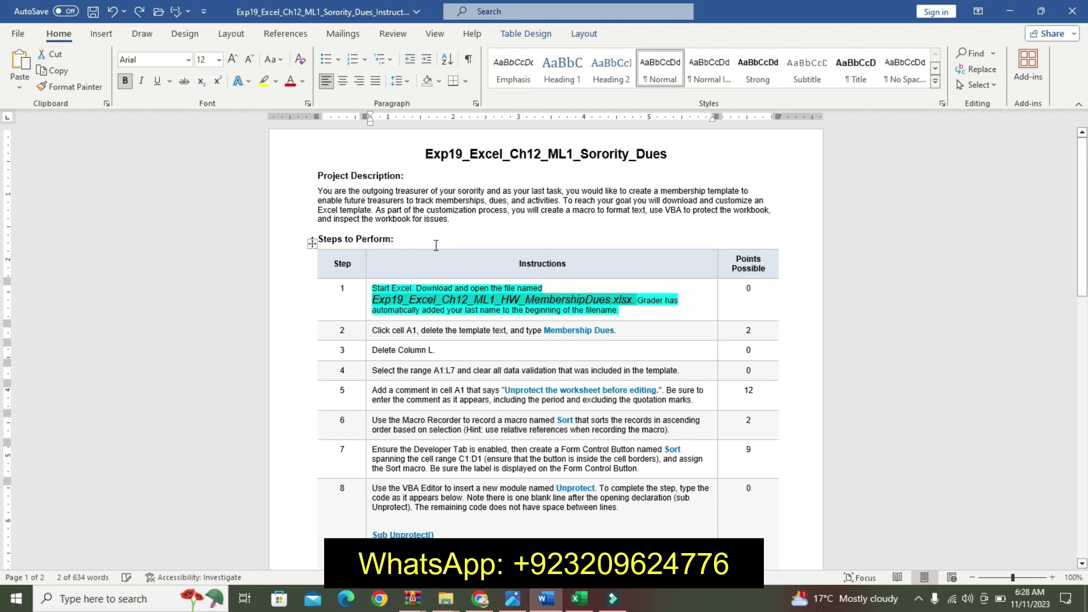
key(ctrl+z)
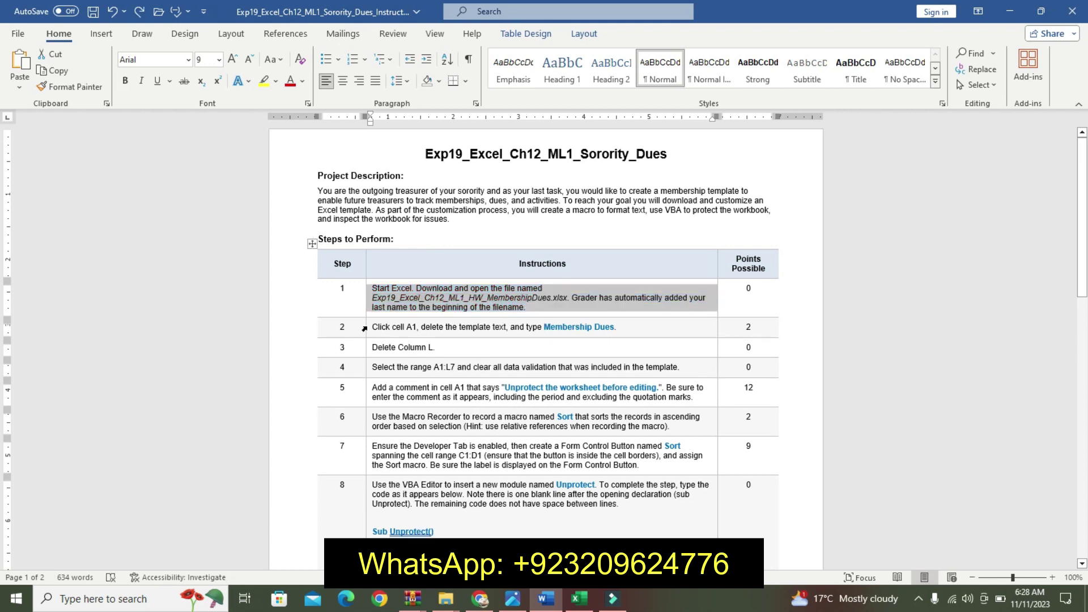
click(364, 328)
click(448, 283)
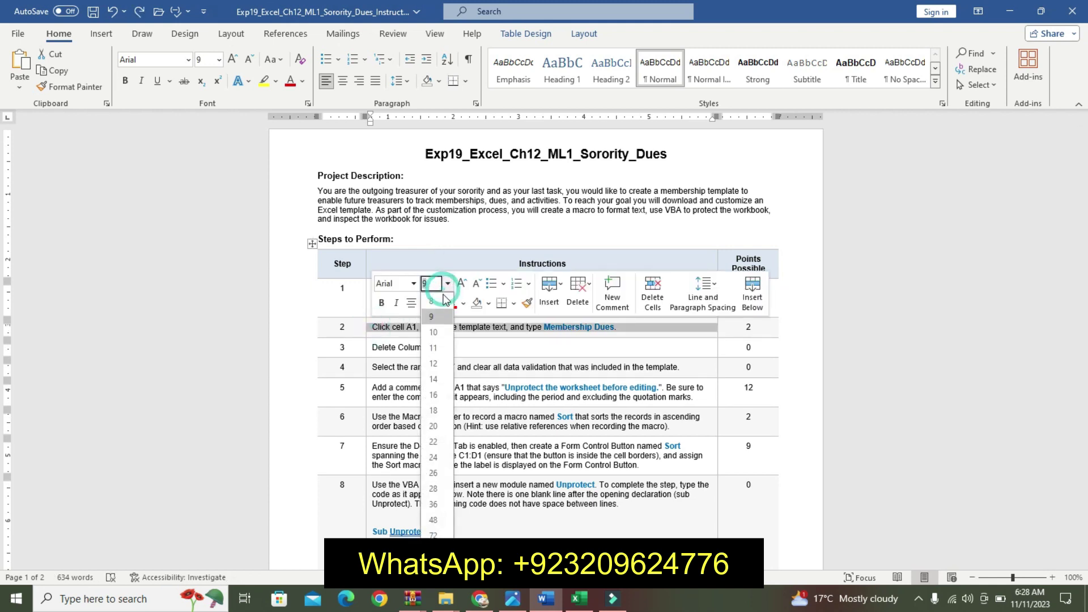
click(433, 363)
click(382, 303)
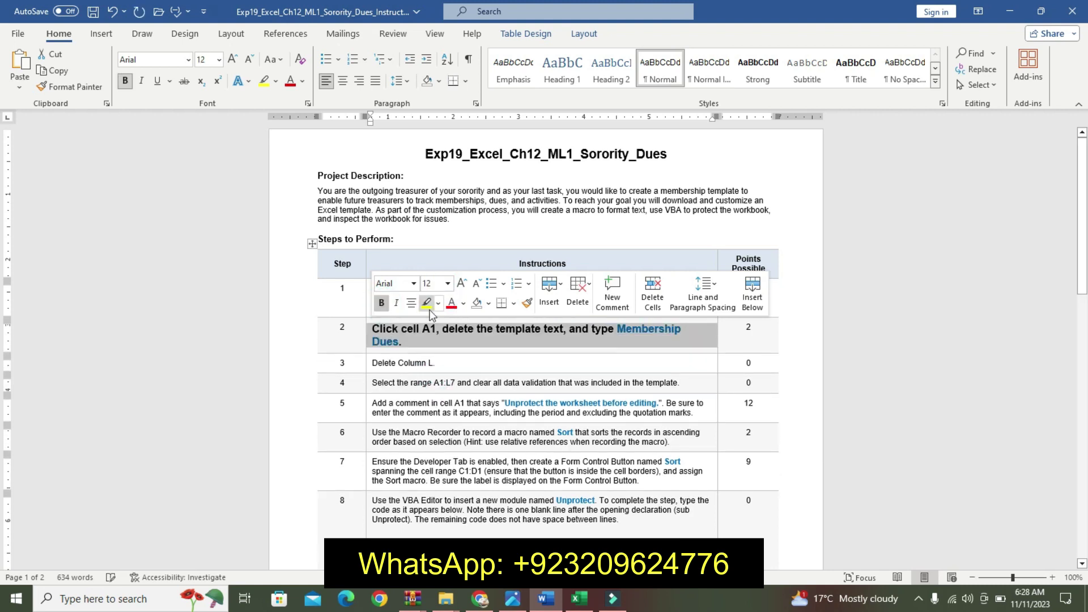
click(438, 302)
click(470, 318)
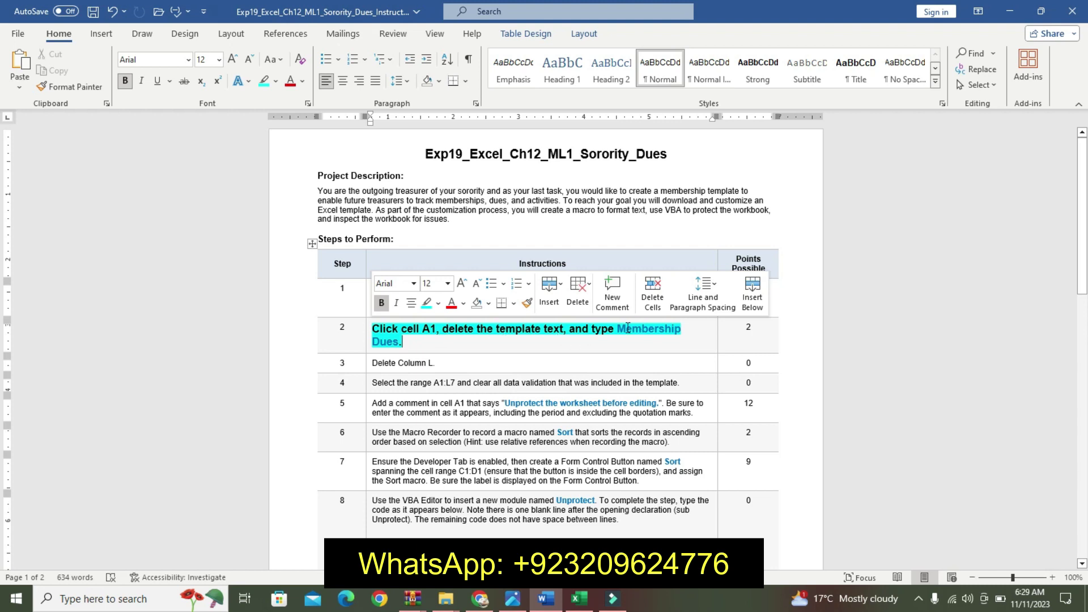
- Select the words Membership Dues in step 2 for copying and bring up Excel
click(504, 328)
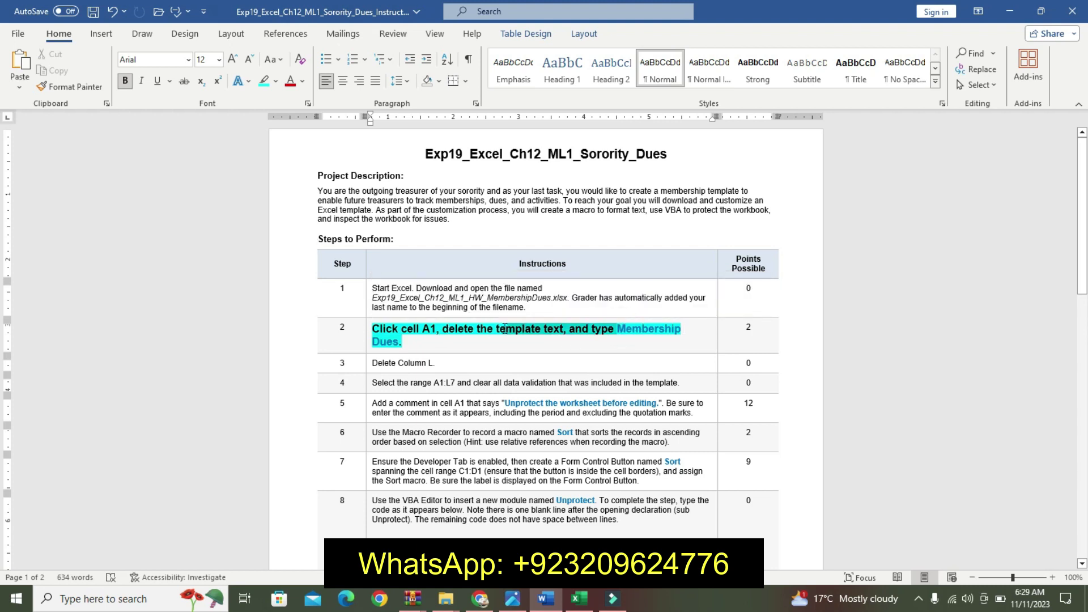
drag(477, 330, 469, 333)
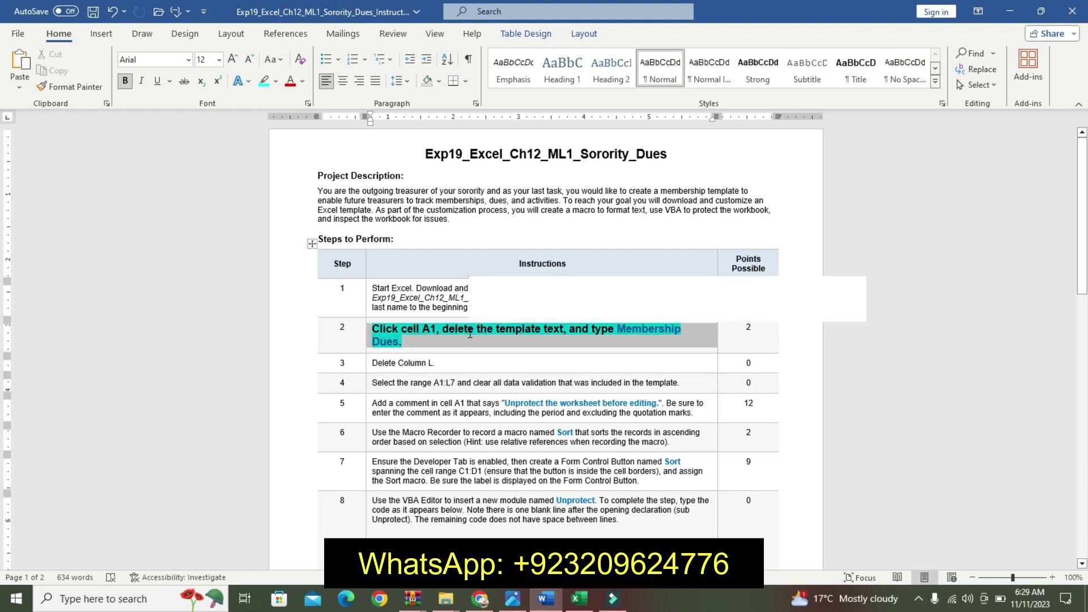
drag(615, 330, 549, 342)
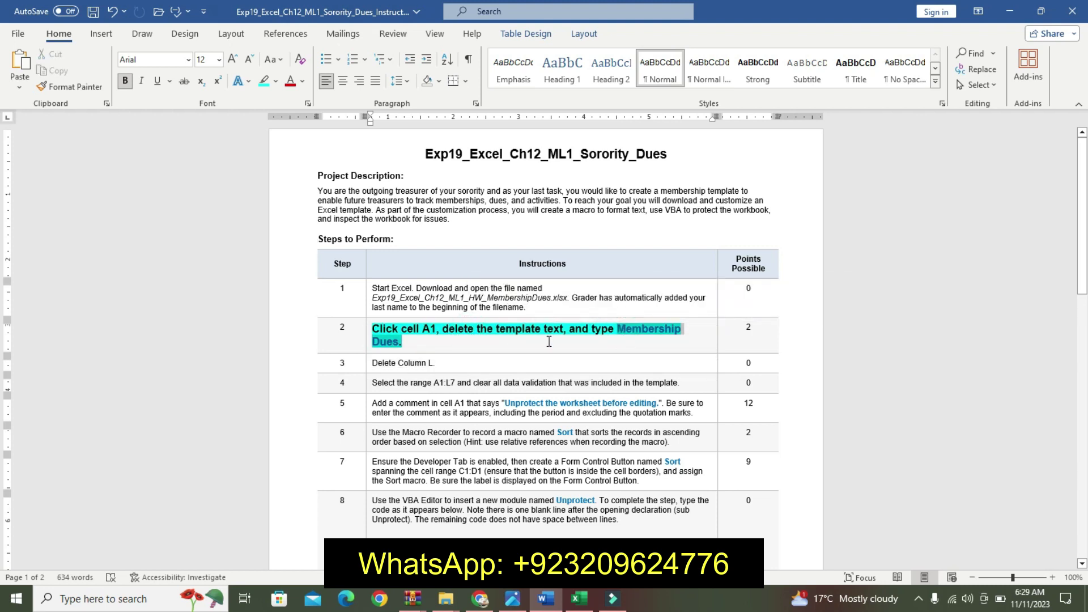
click(437, 346)
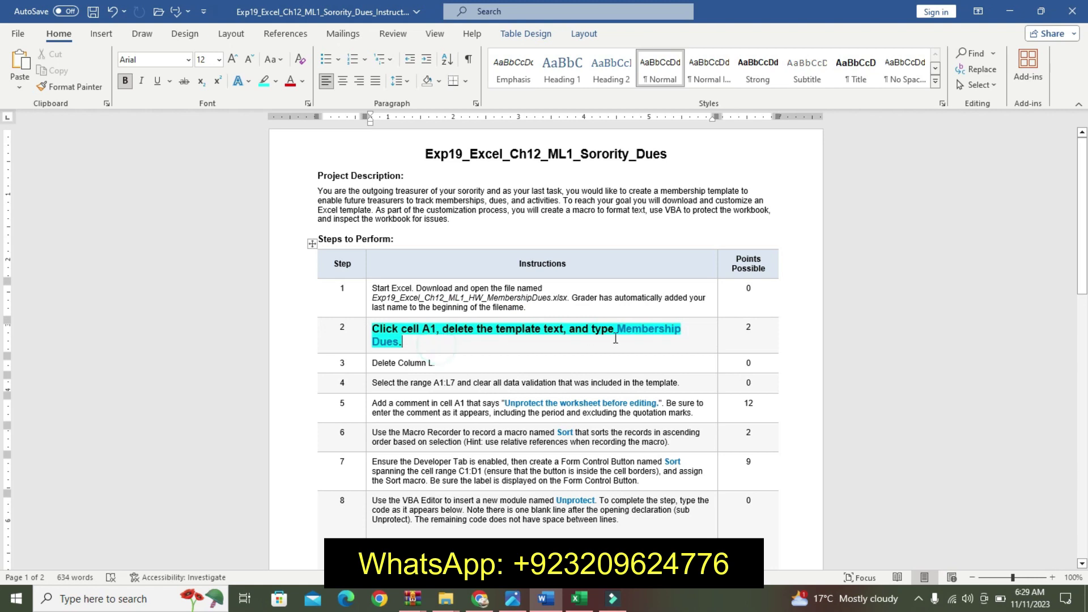
double_click(618, 331)
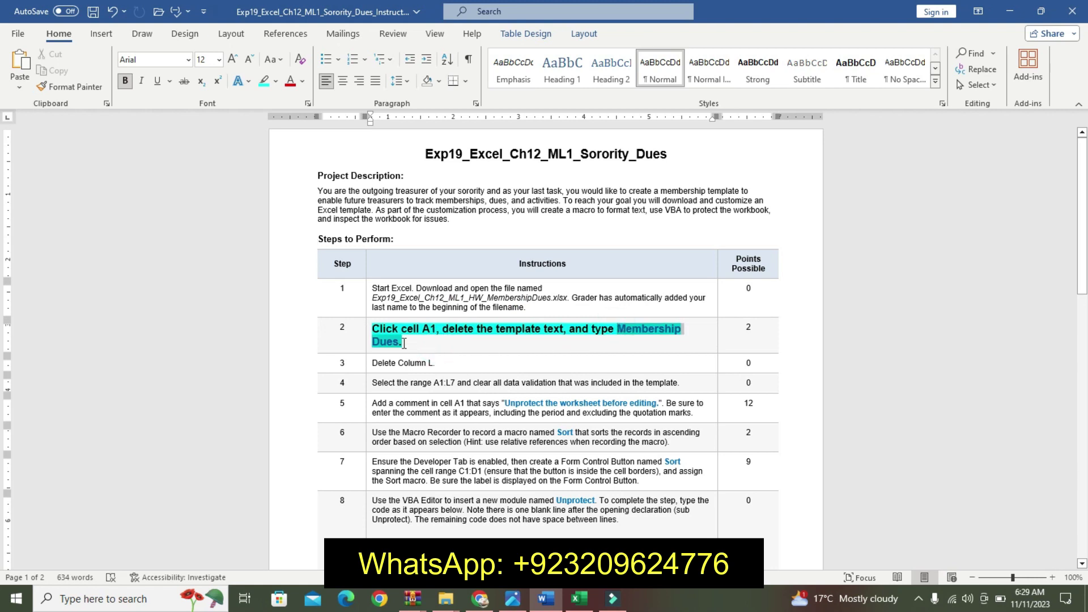
drag(399, 343, 400, 344)
key(ctrl+c)
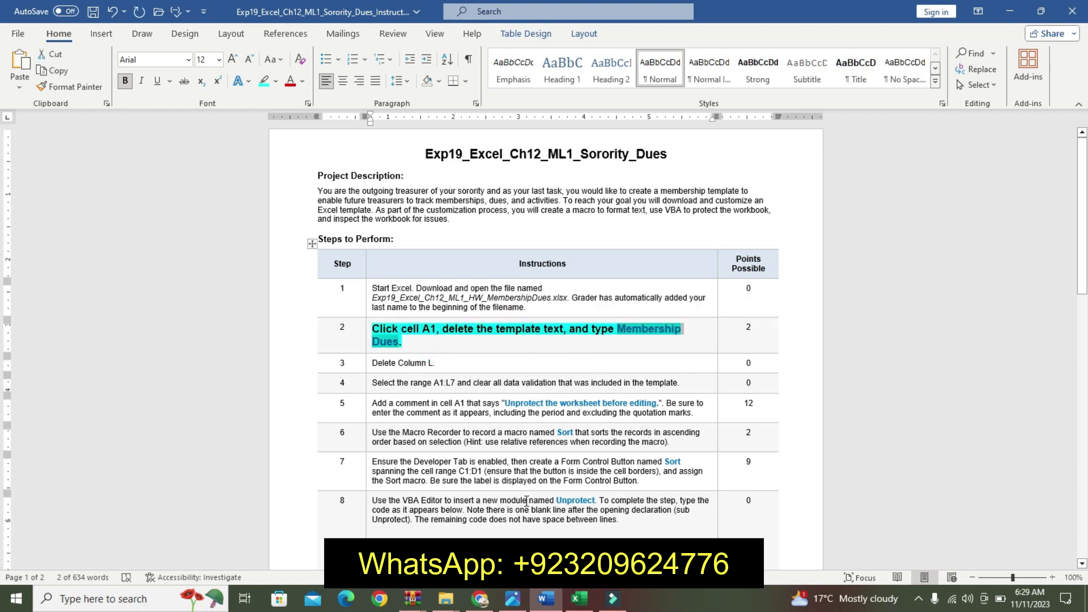
click(579, 598)
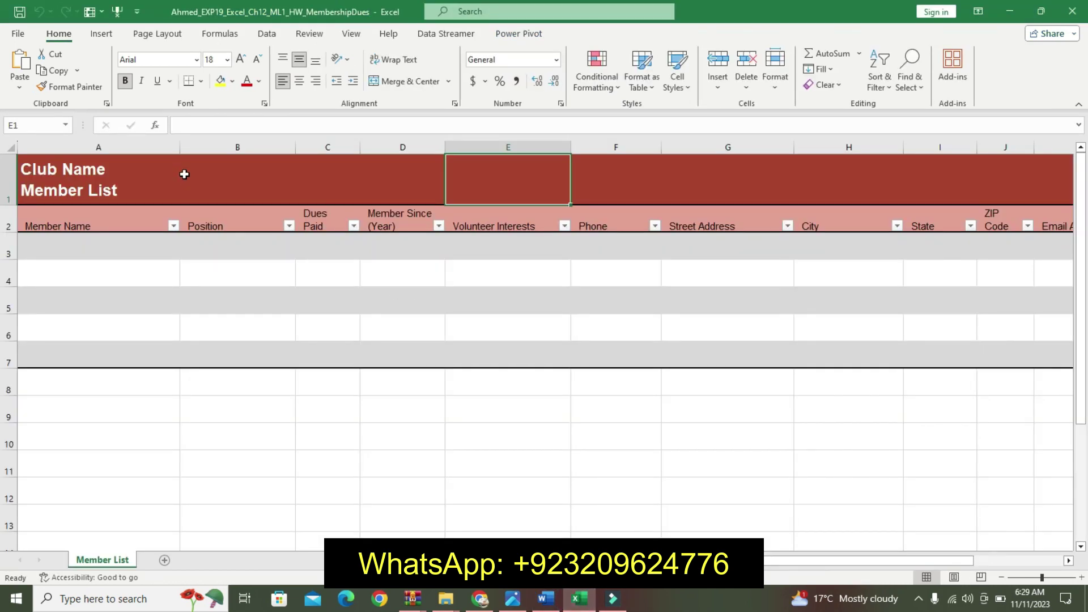
- Paste Membership Dues into A1 with Match Destination Formatting, then undo step 2's emphasis in Word
click(108, 164)
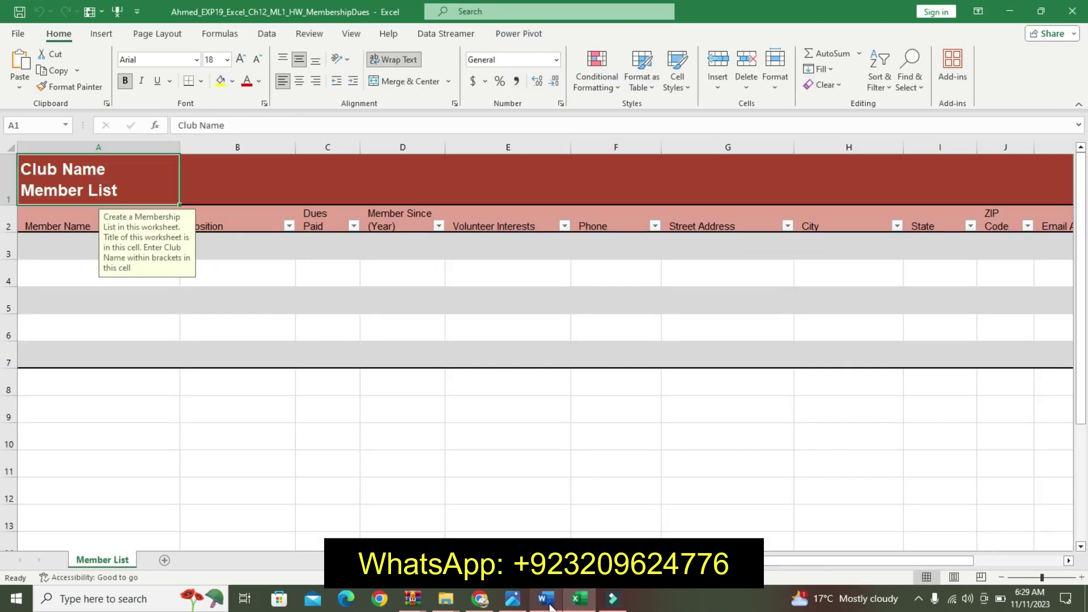
click(548, 602)
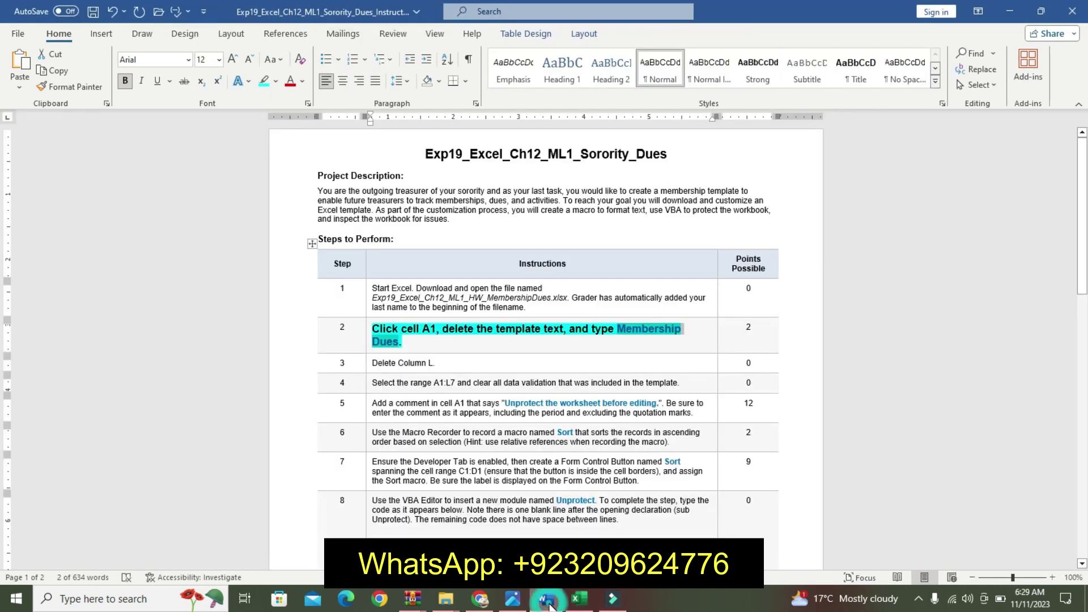
click(584, 606)
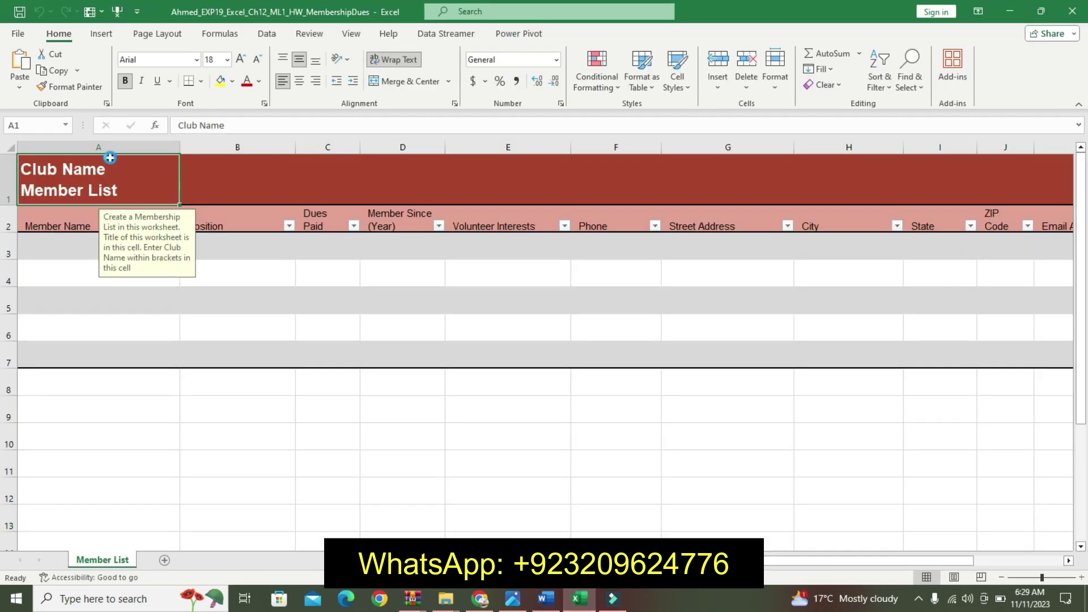
key(Delete)
key(ctrl+v)
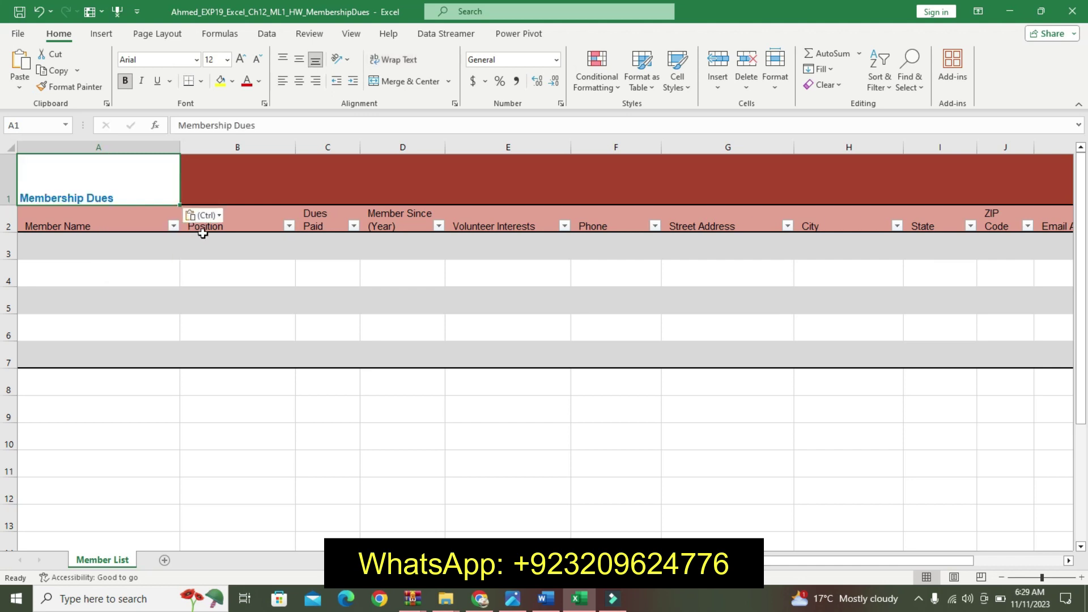
click(214, 254)
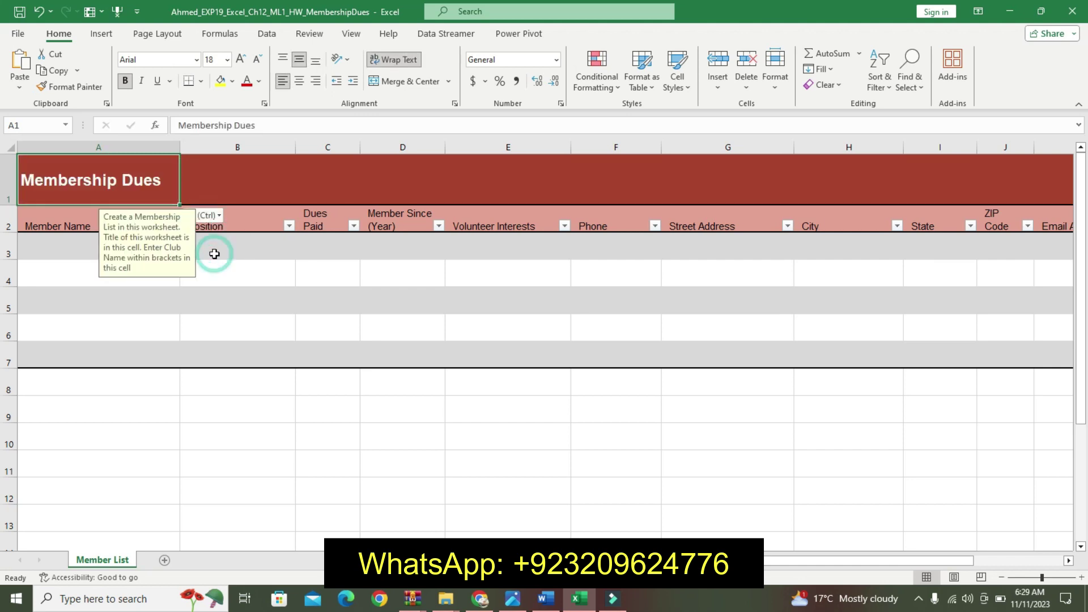
click(546, 598)
key(ctrl+z)
key(ctrl+z)
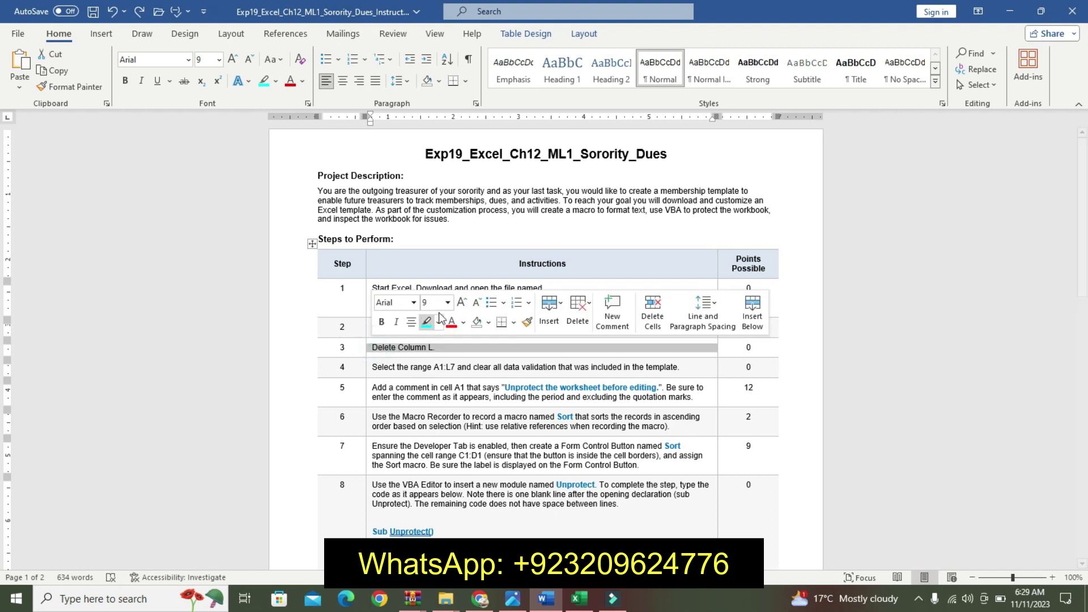
- Make step 3's Delete Column L. instruction 12 pt bold with turquoise highlight
click(448, 302)
click(439, 383)
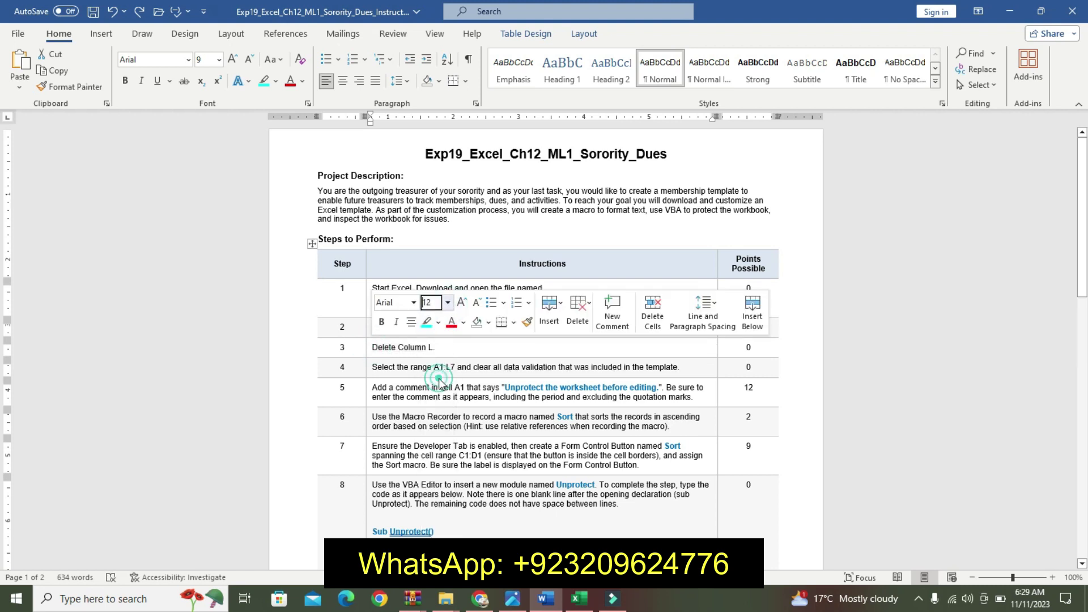
click(381, 322)
click(427, 322)
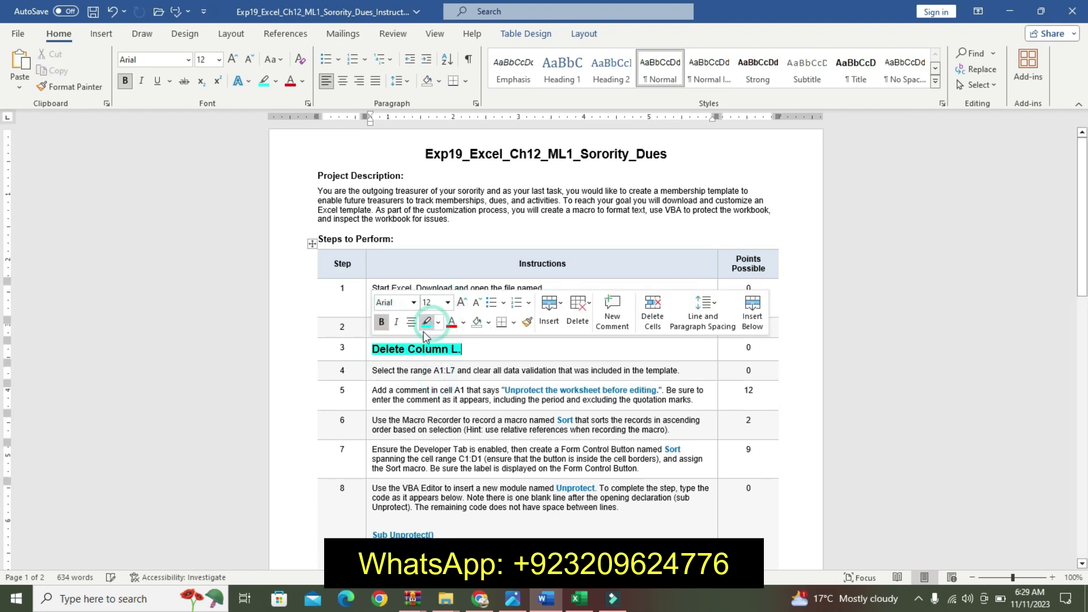
click(369, 349)
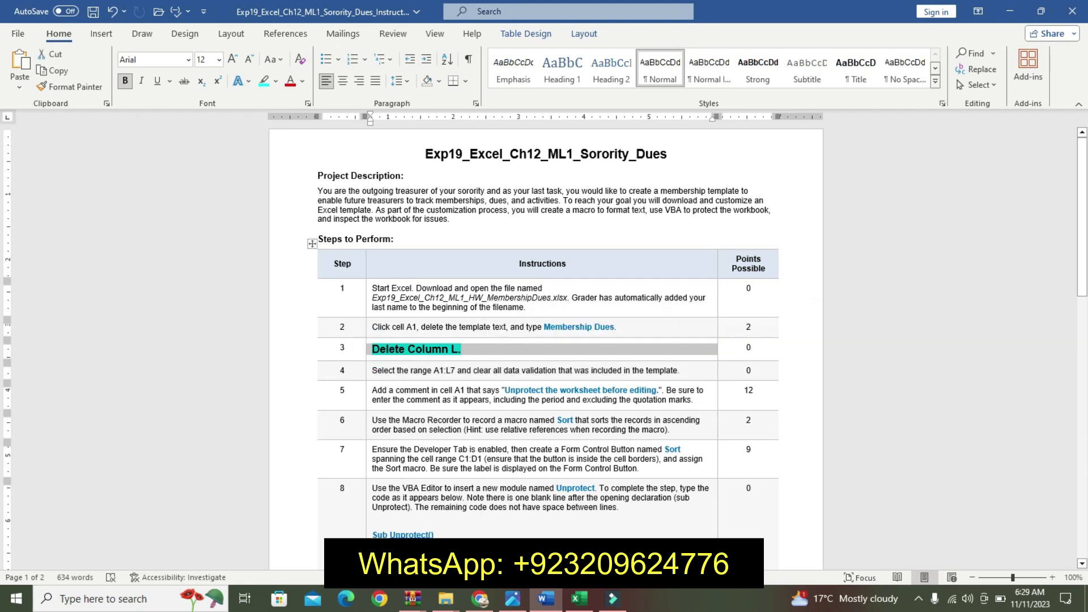
click(579, 598)
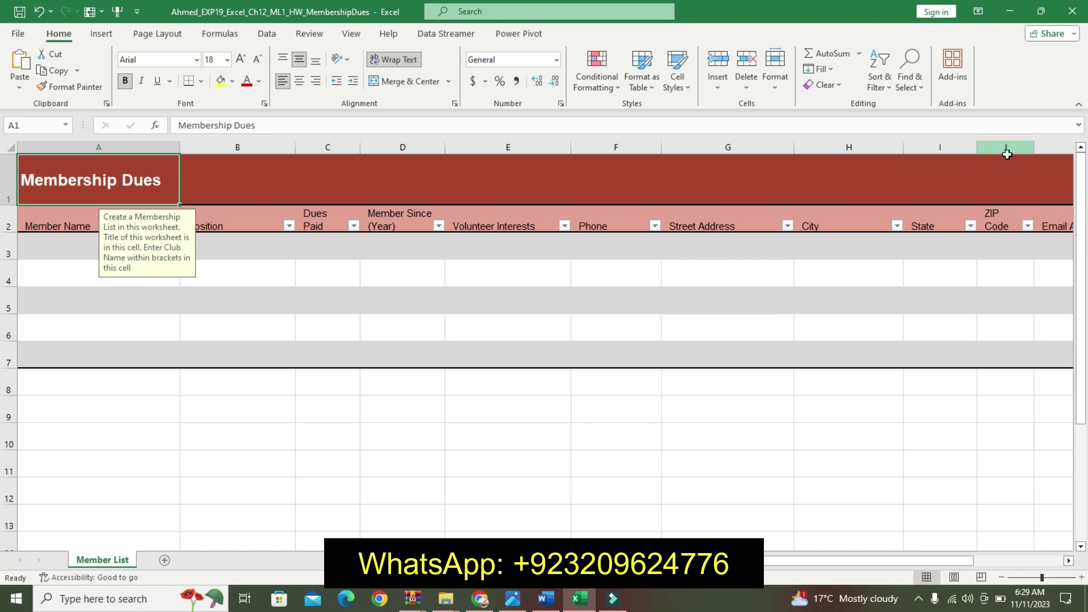
- Delete the Fax column L so Notes shifts into column L
drag(832, 558, 941, 558)
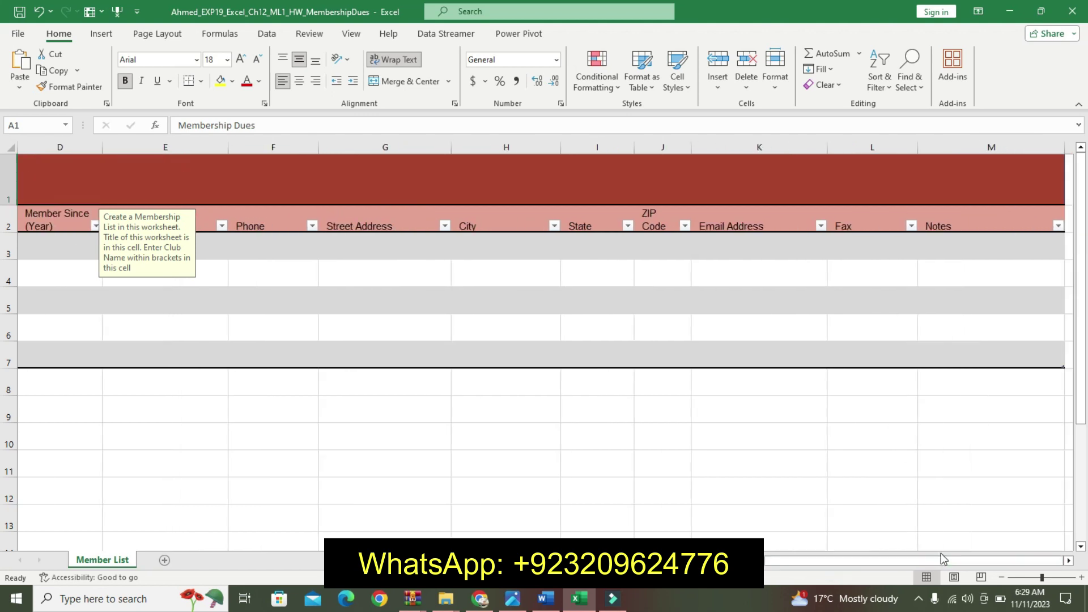
click(545, 599)
click(579, 598)
click(877, 148)
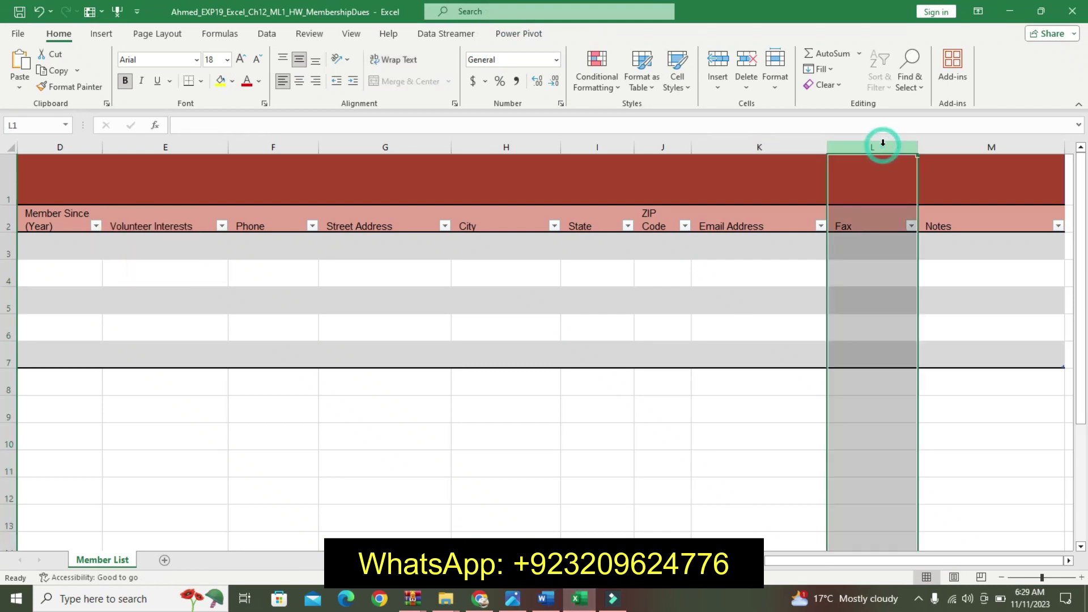
right_click(881, 148)
click(921, 298)
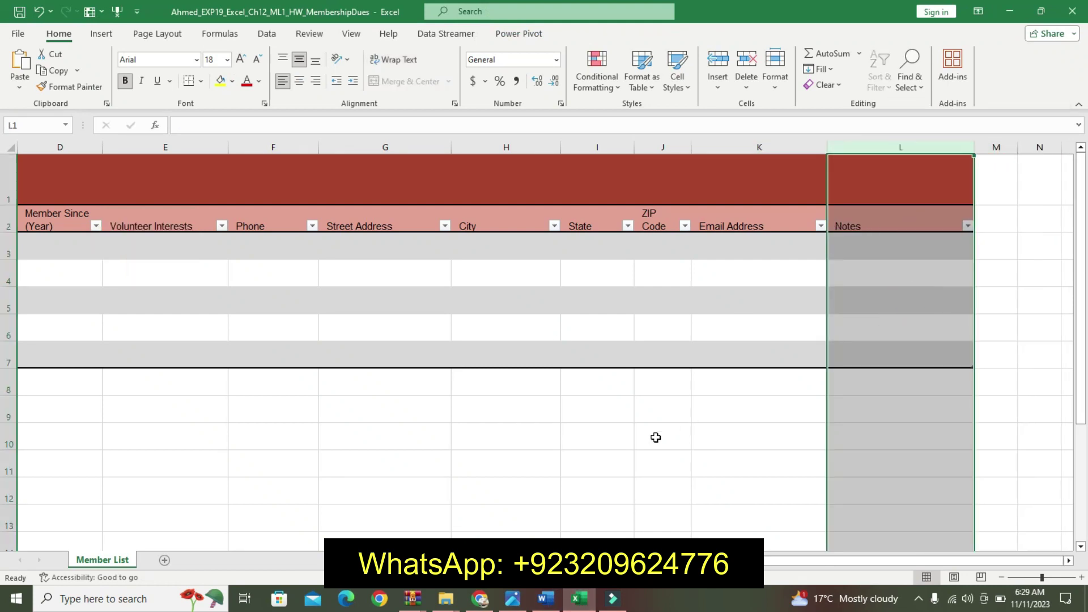
- Return step 3 to plain text and make step 4's instruction 11 pt bold with cyan highlight
click(546, 598)
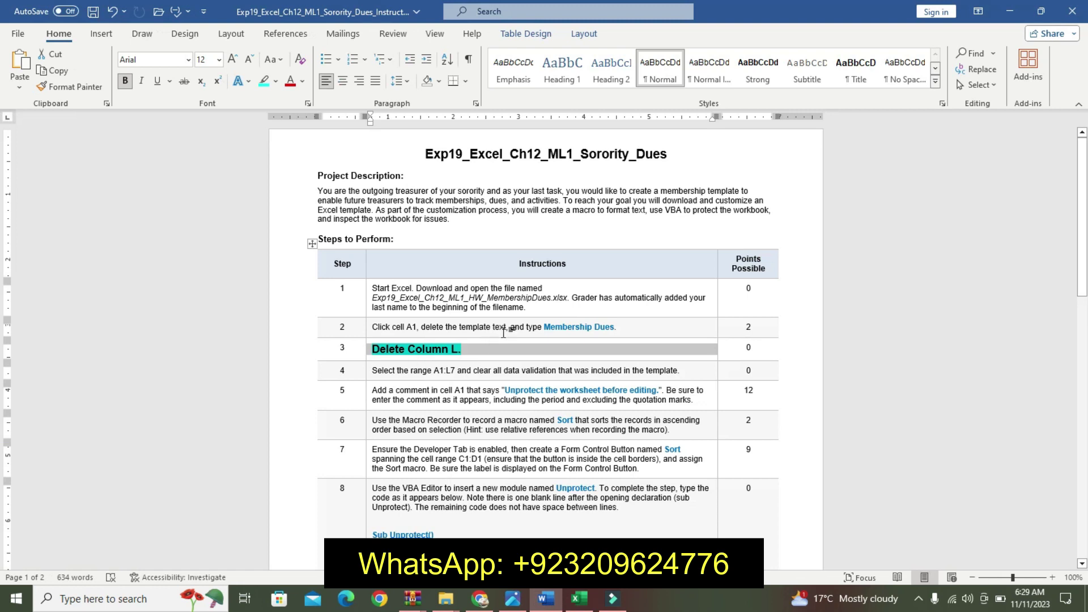
key(ctrl+z)
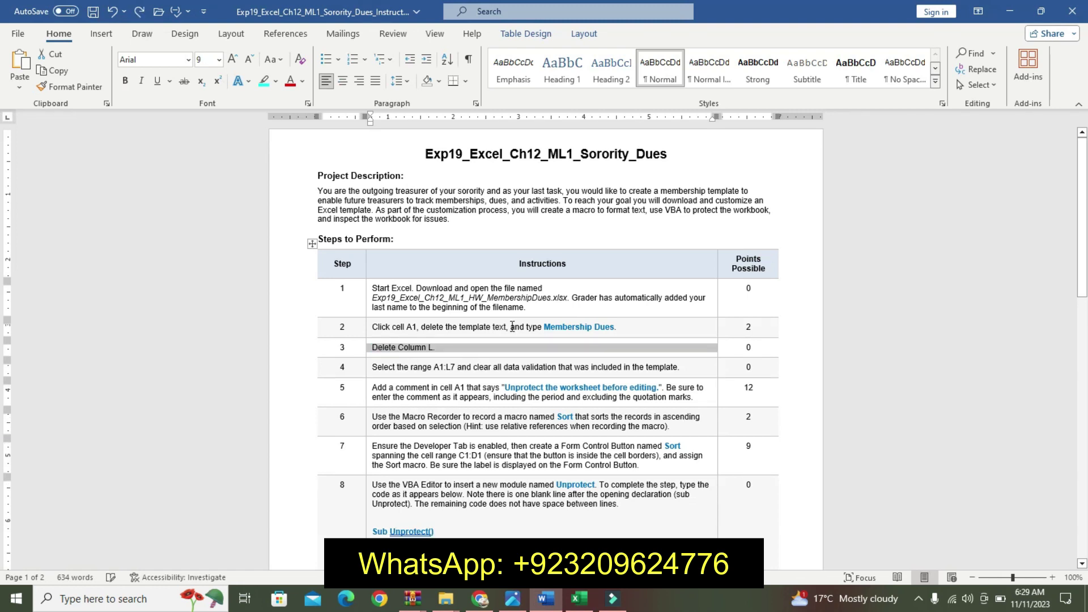
drag(1083, 281, 1085, 317)
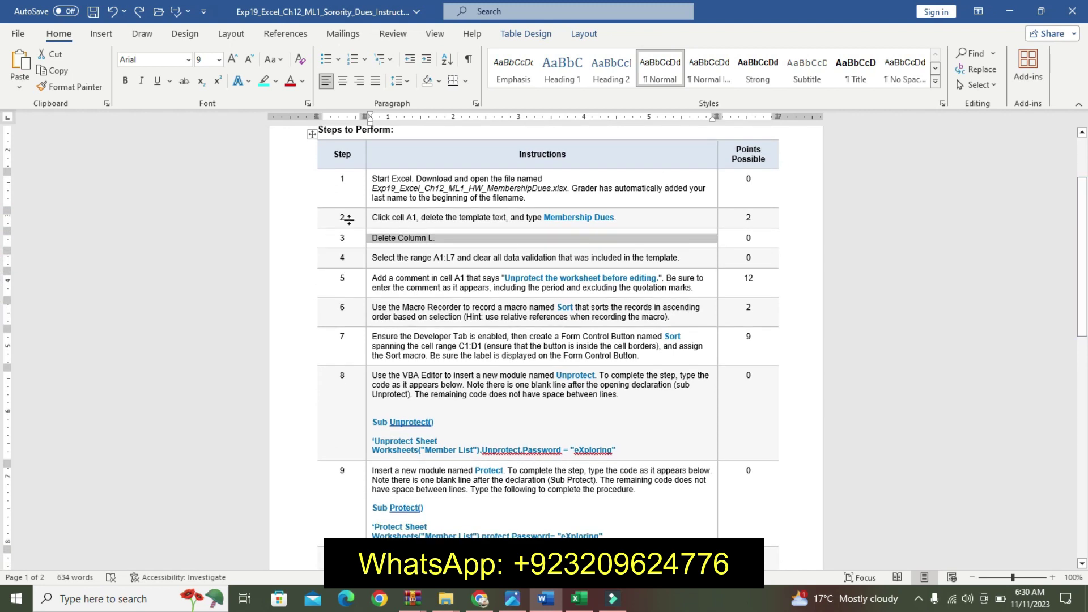
click(369, 262)
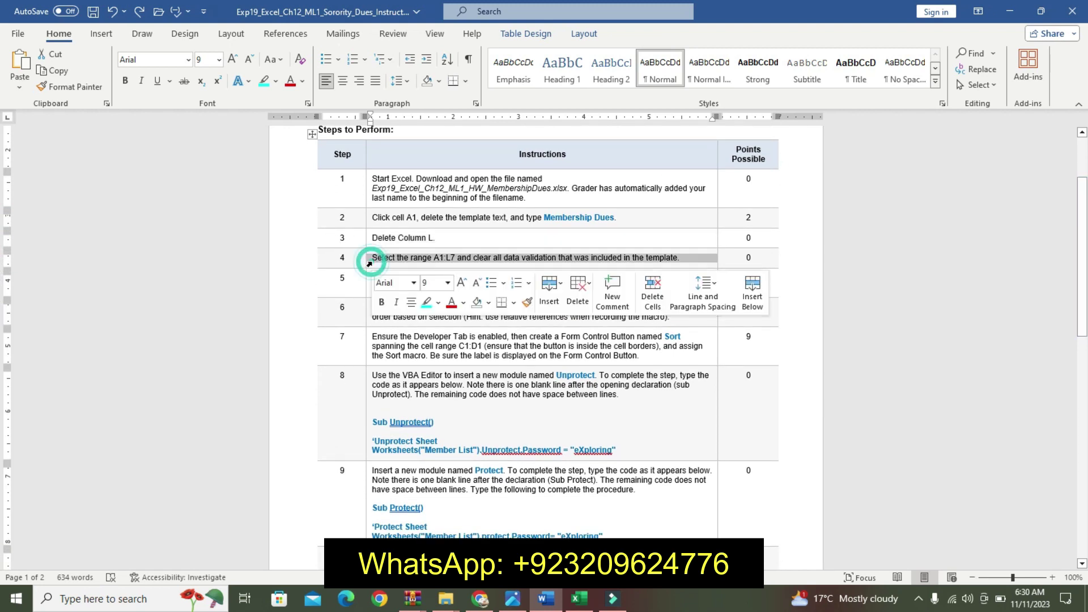
click(447, 283)
click(433, 347)
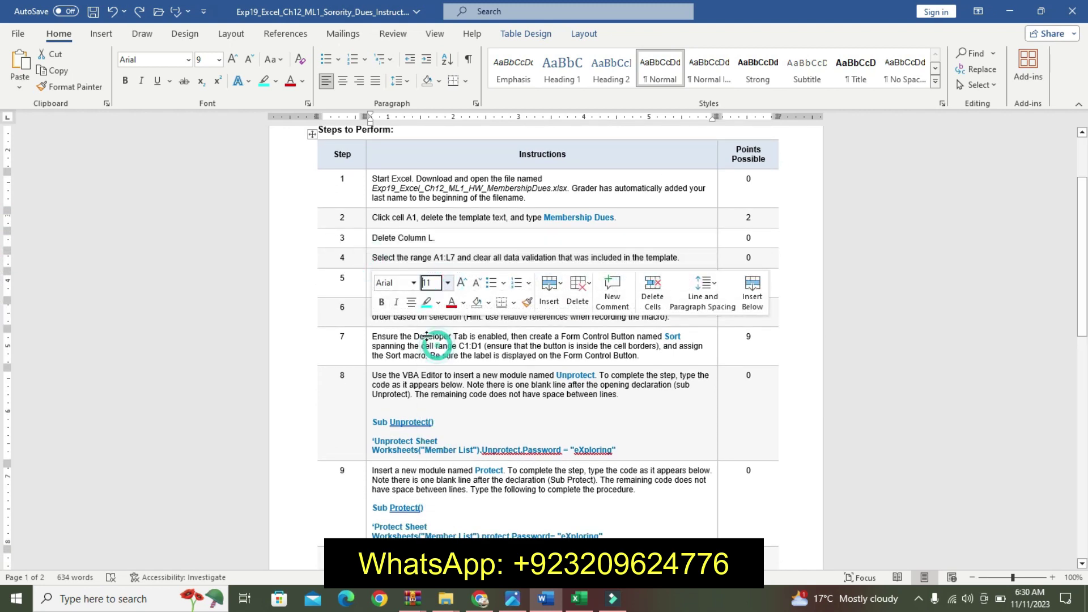
click(381, 302)
click(427, 302)
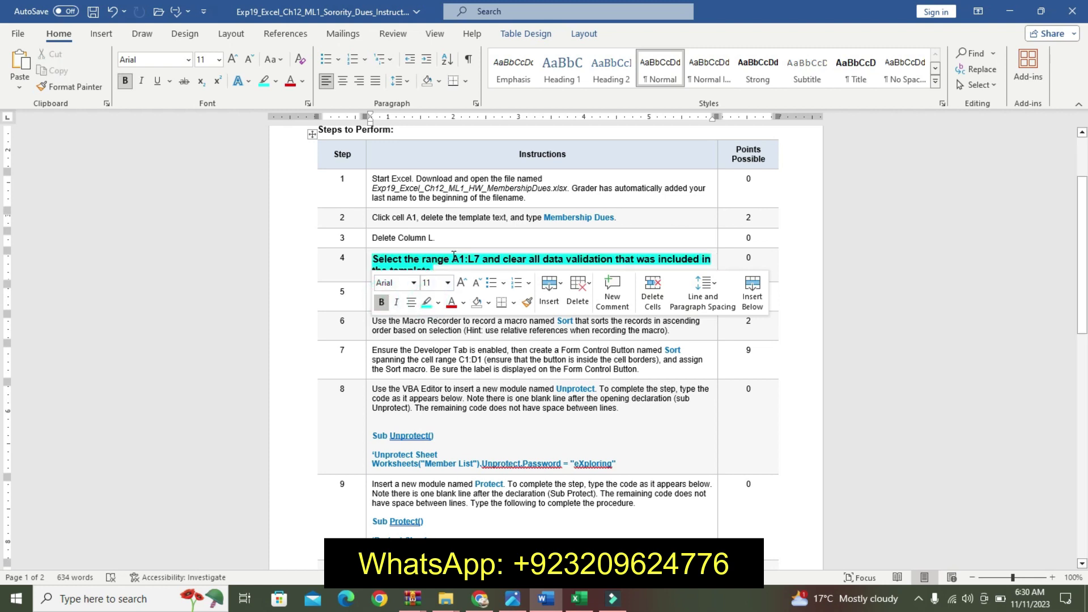
- Copy the range reference A1:L7 from step 4
drag(451, 259, 479, 261)
key(ctrl+c)
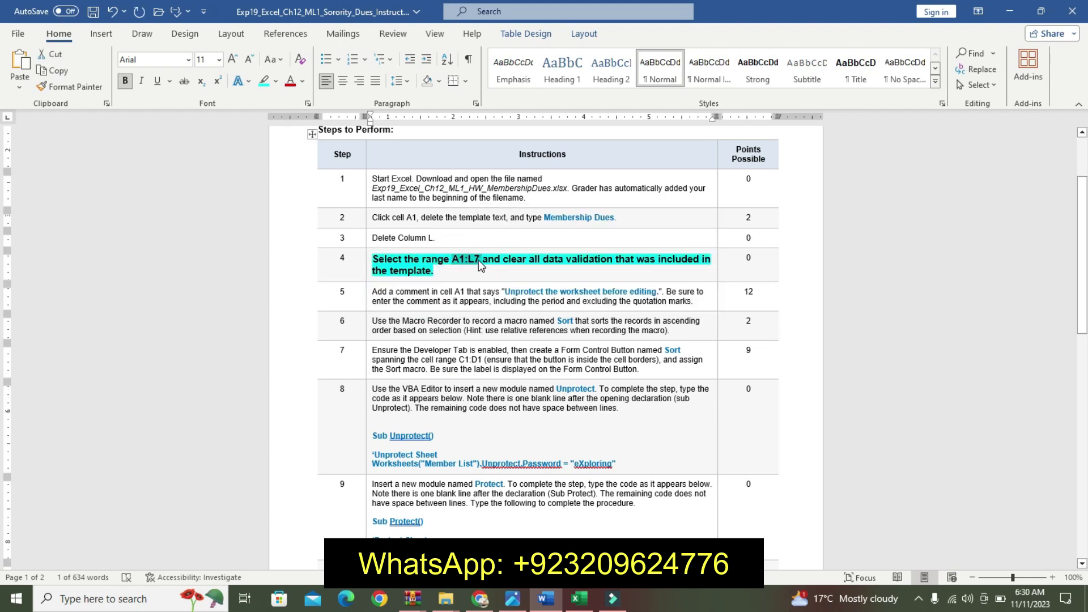
click(579, 598)
- Select the range A1:L7 by pasting it into the Name Box
click(40, 125)
key(ctrl+v)
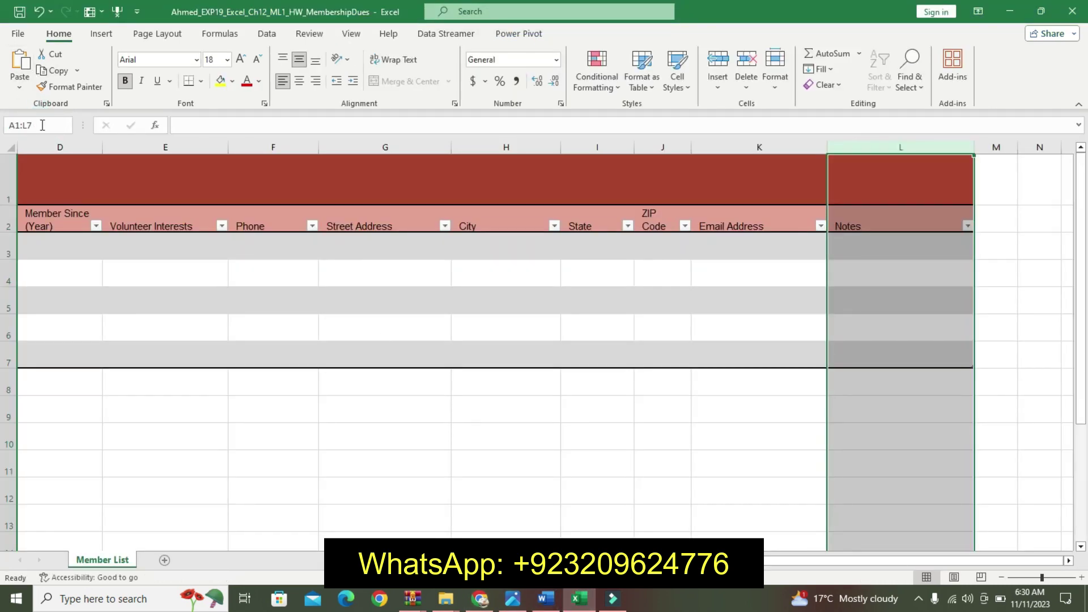
key(Return)
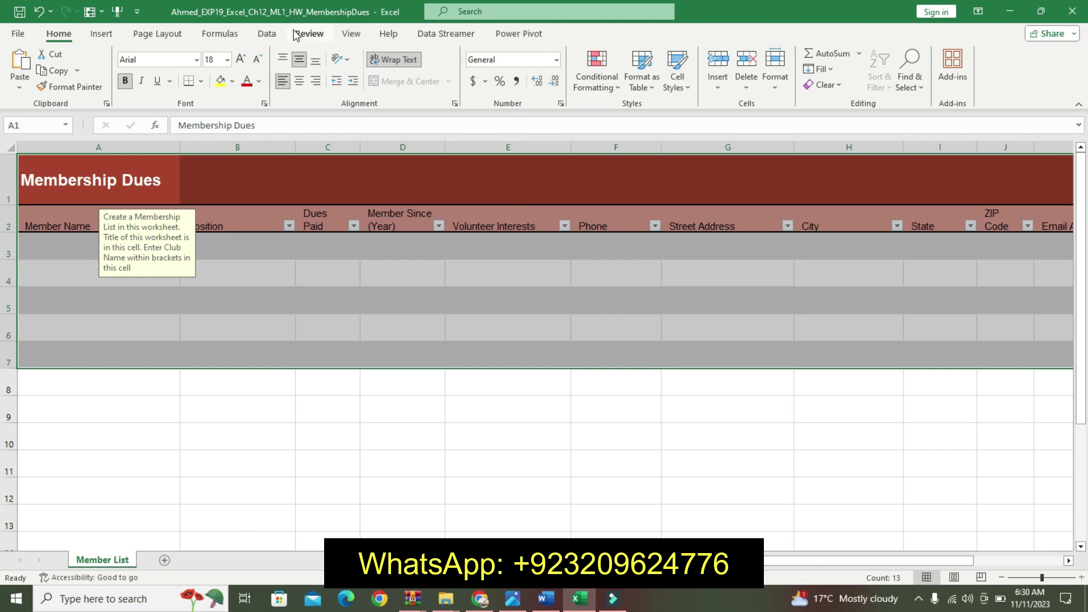
- Clear all data validation on A1:L7, checking the Input Message and Error Alert tabs
click(267, 34)
click(611, 86)
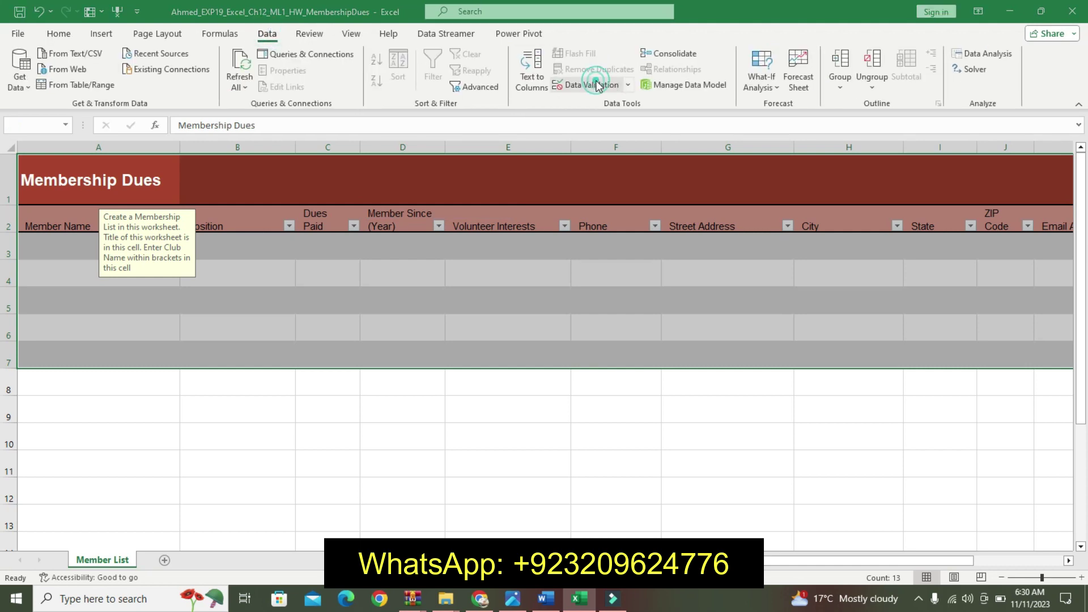
click(519, 340)
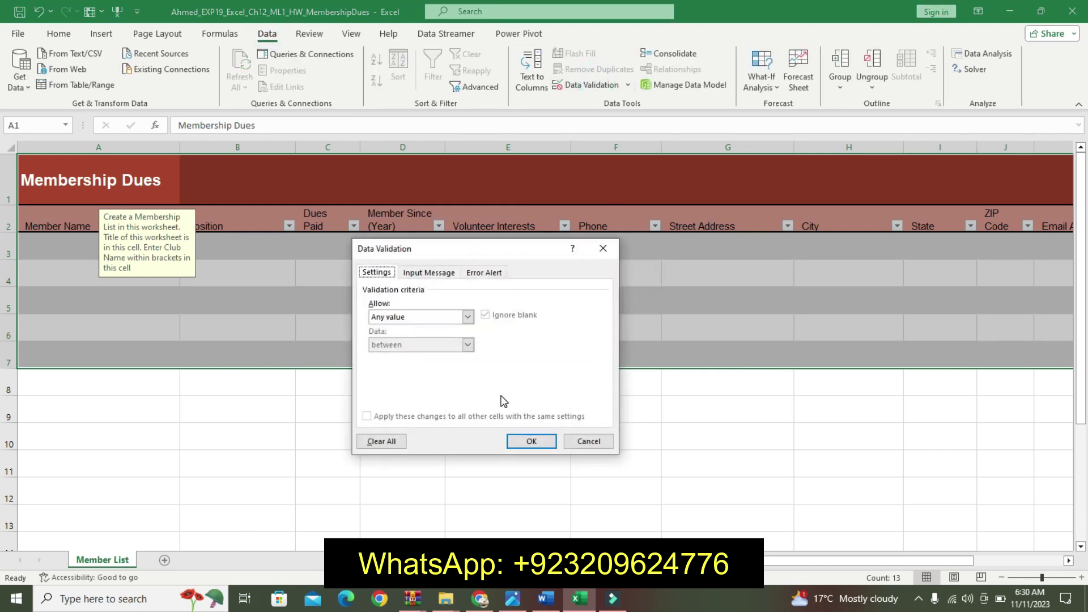
click(383, 441)
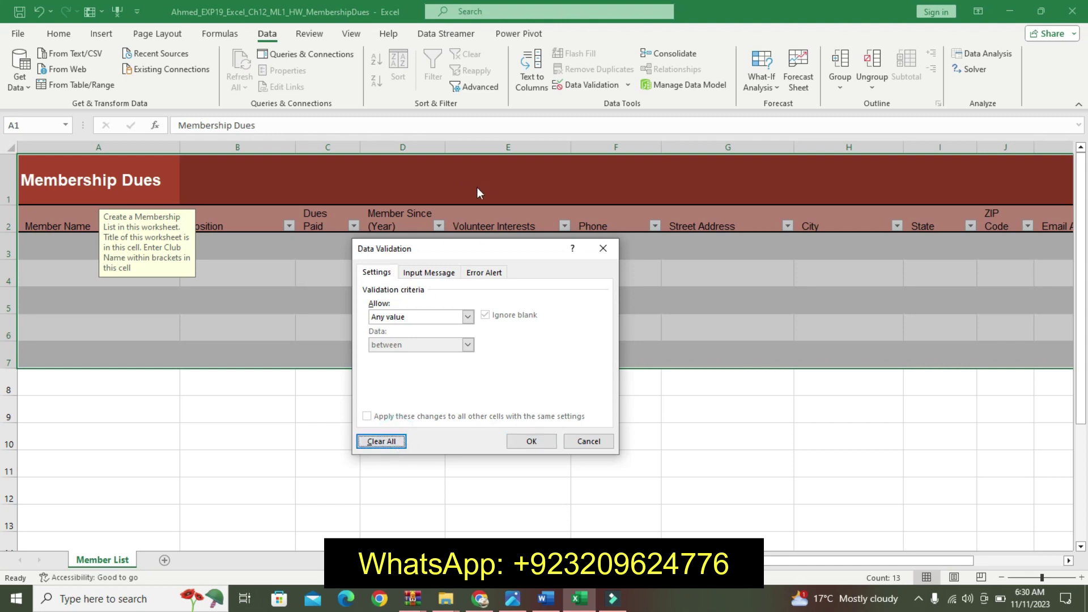
click(436, 274)
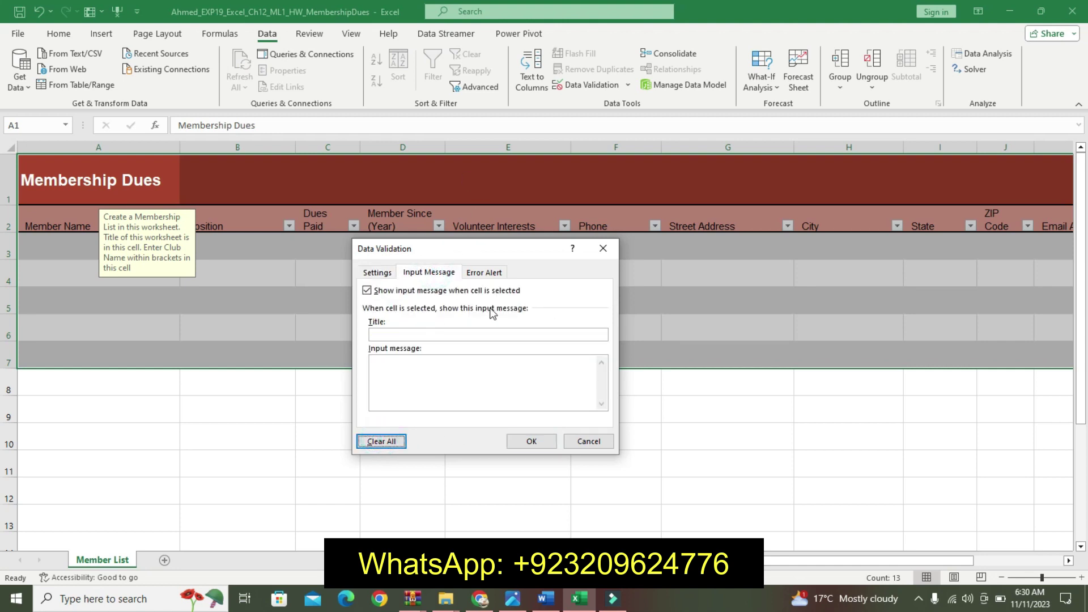
click(489, 273)
click(386, 441)
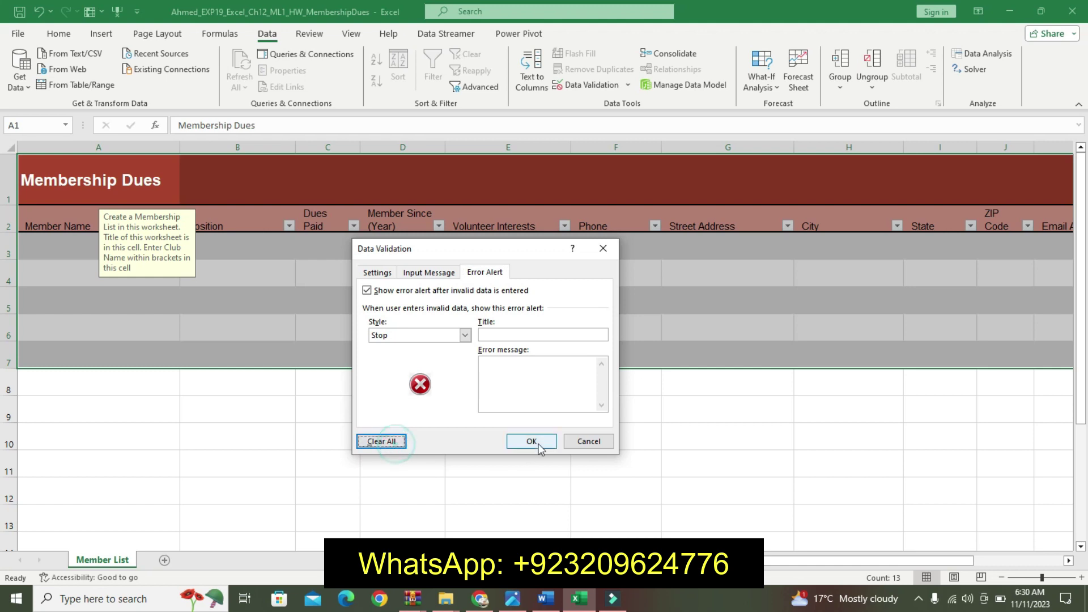
click(530, 441)
- Undo step 4's emphasis, make step 5 11 pt bold with cyan highlight, and select its quoted comment
click(546, 598)
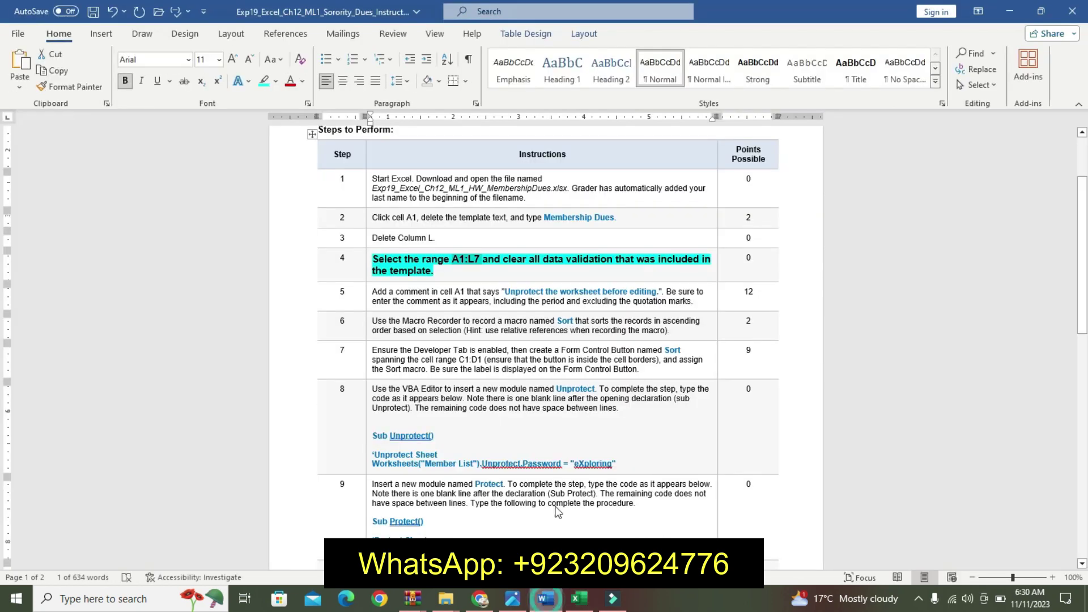
key(ctrl+z)
key(ctrl+z)
key(ctrl+z)
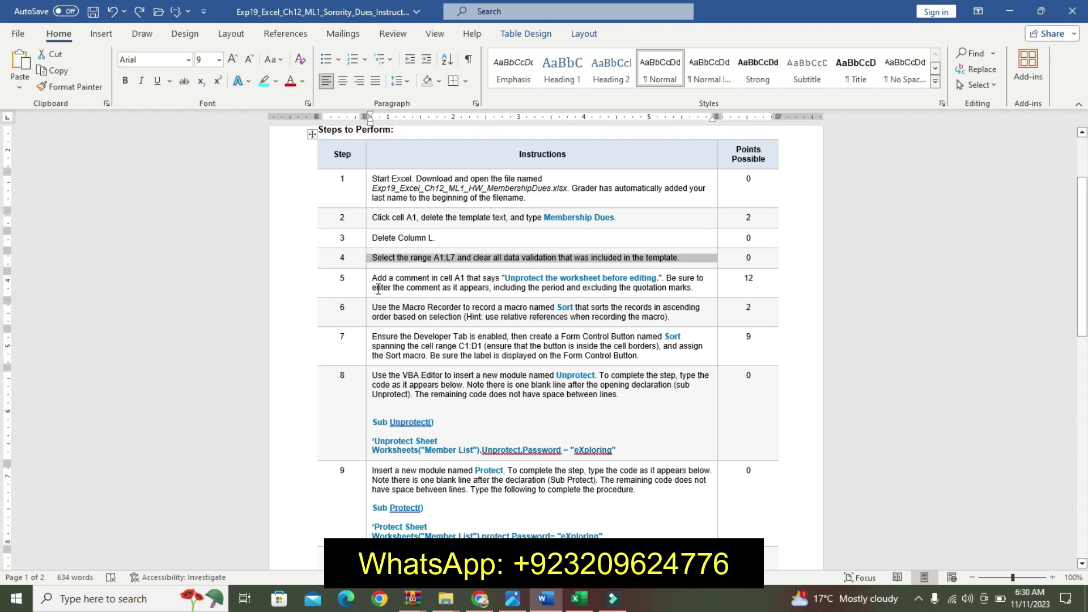
triple_click(378, 289)
click(446, 243)
click(433, 299)
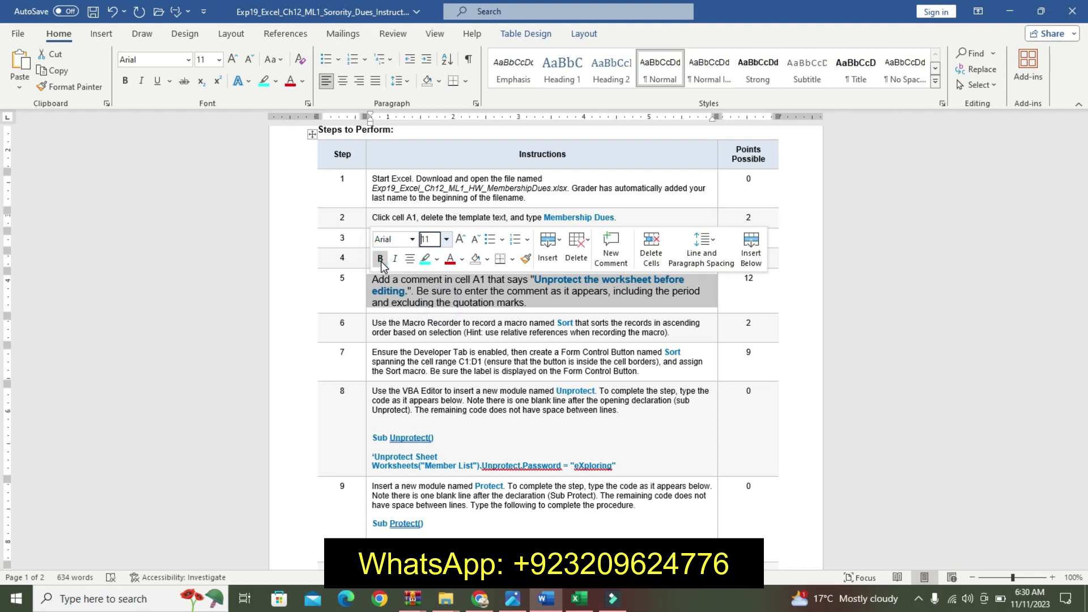
click(381, 259)
click(424, 259)
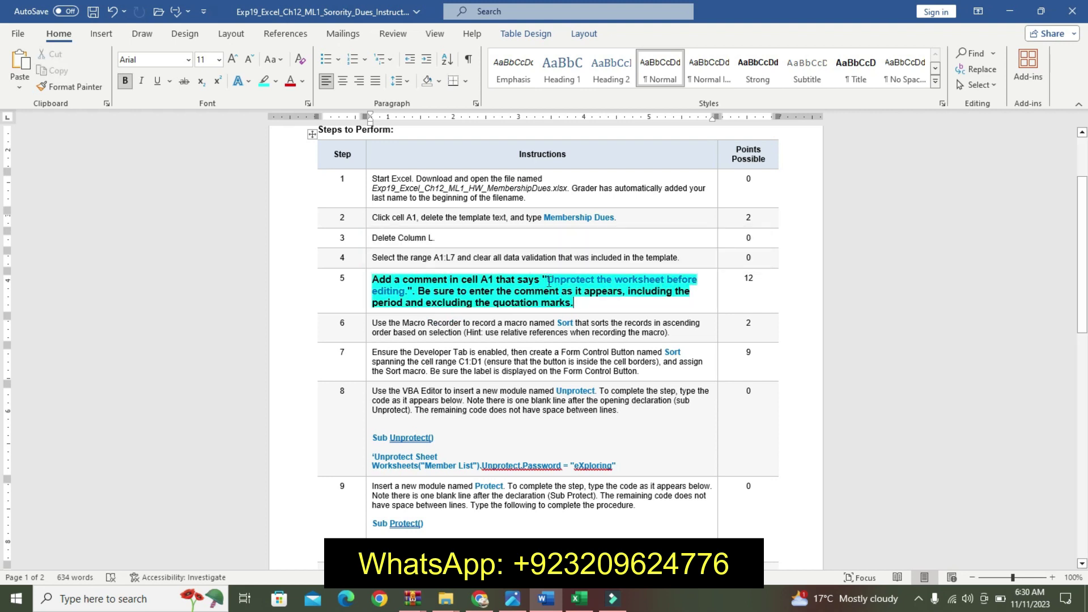
drag(549, 280, 406, 288)
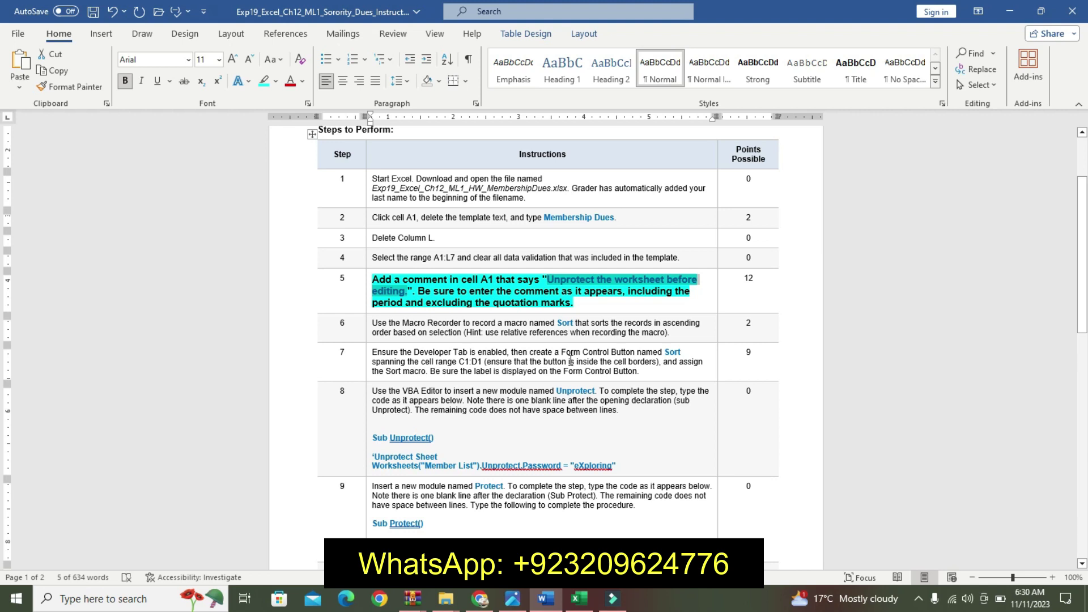
- Insert a comment on A1 reading 'Unprotect the worksheet before editing.' via Search
click(579, 598)
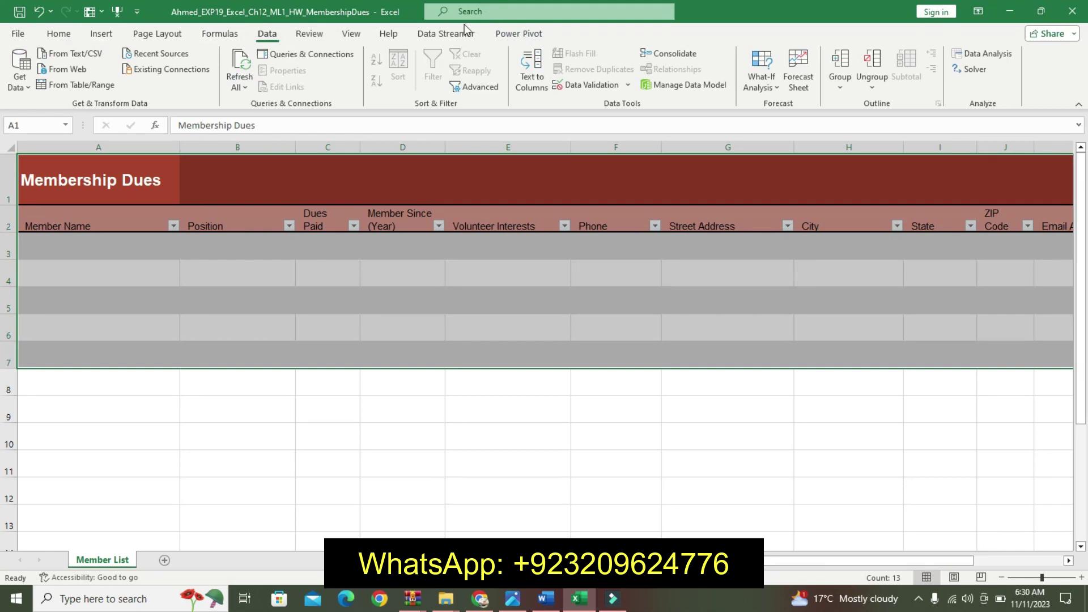
click(347, 33)
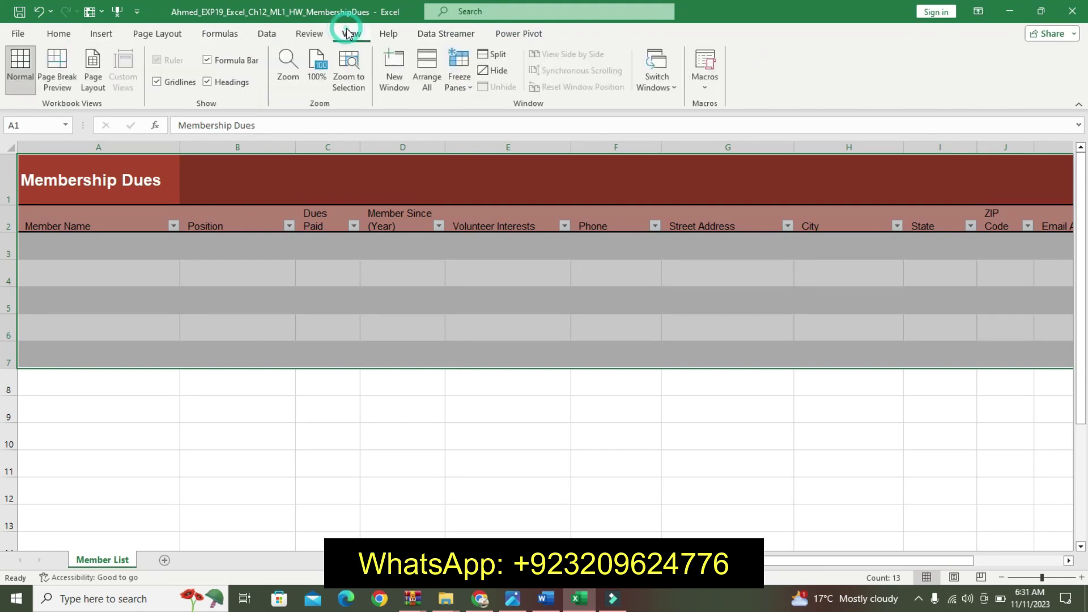
click(319, 29)
click(515, 7)
text(co)
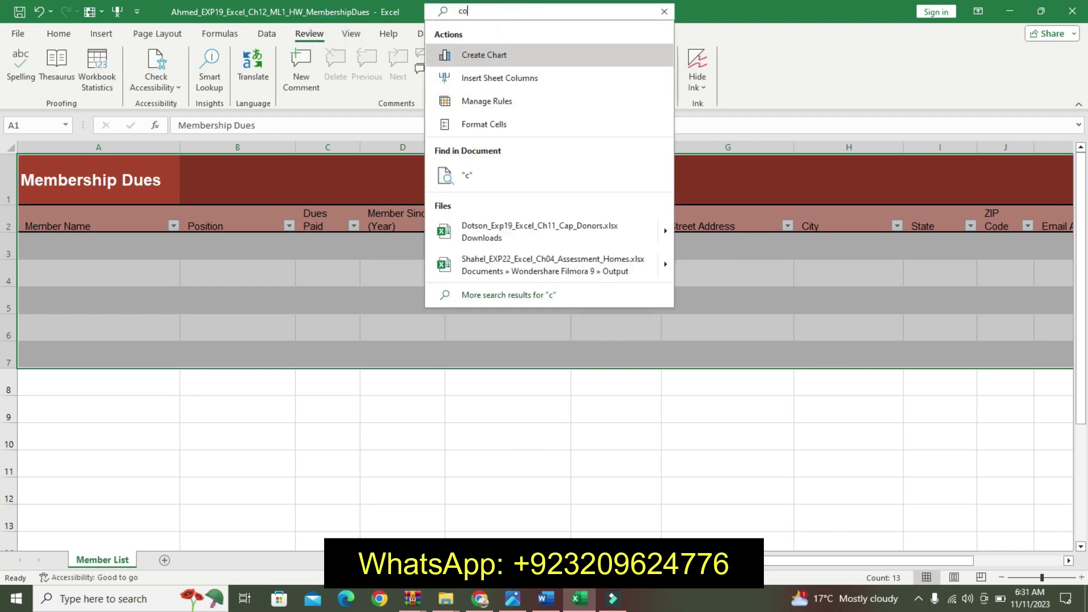
text(m)
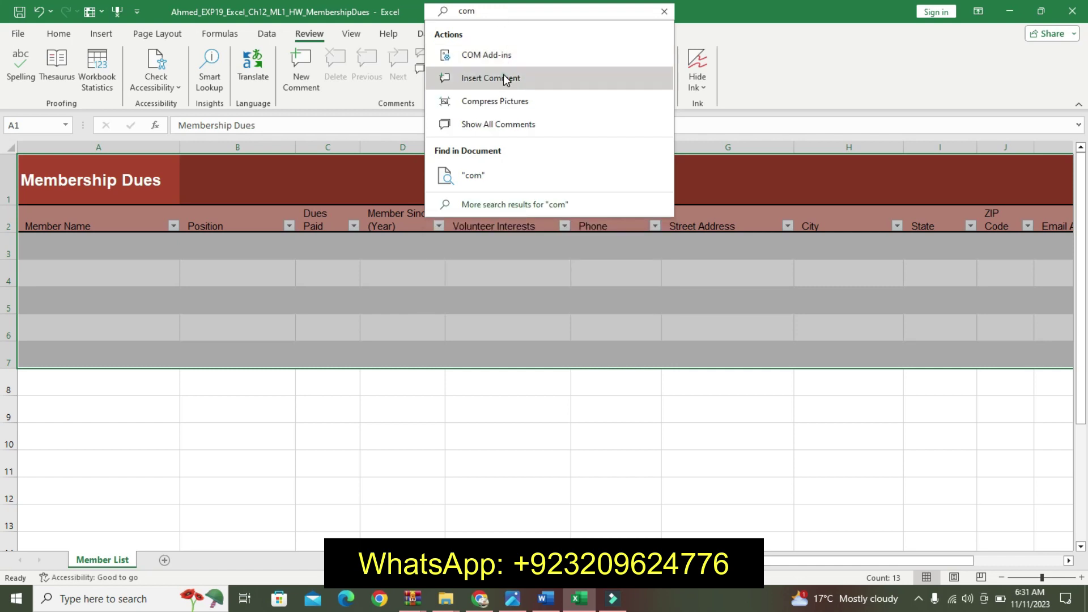
click(503, 74)
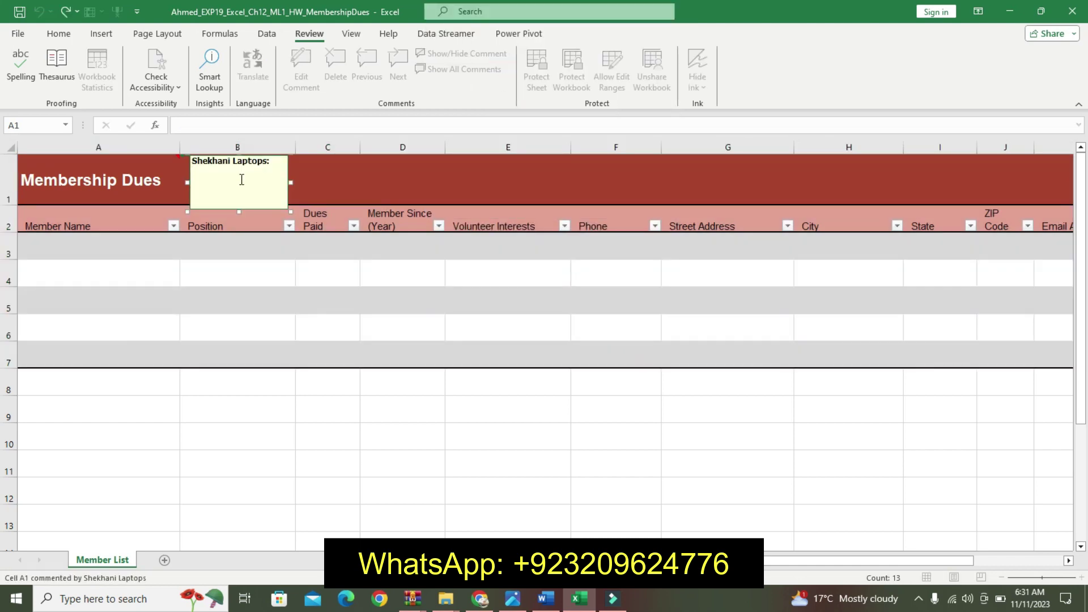
text(Unprotect the worksheet before editing.)
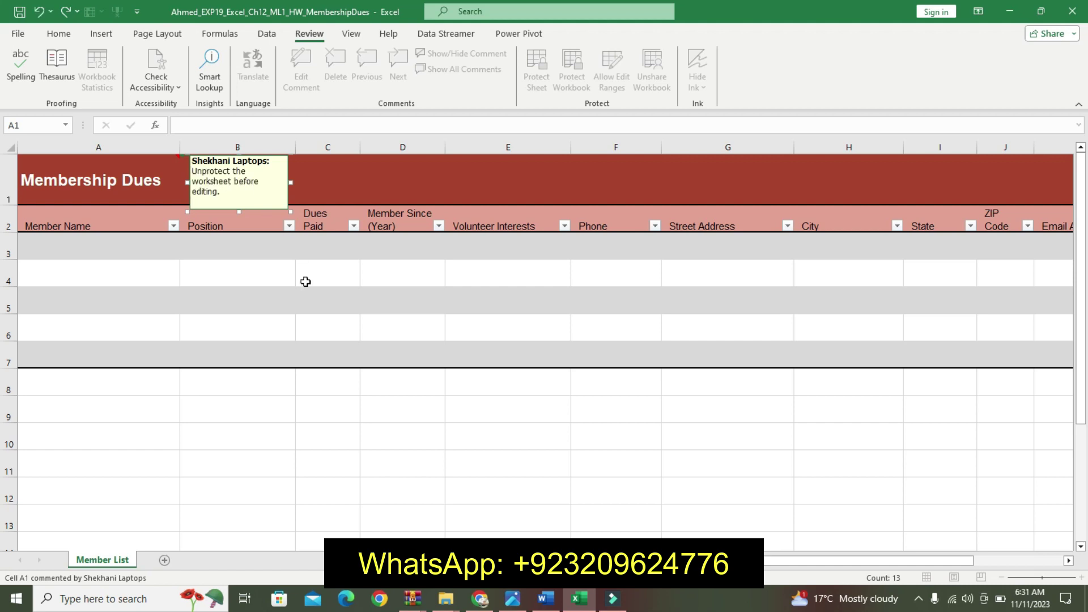
- Reselect cell A1 to confirm its comment displays, then return to Word
click(545, 598)
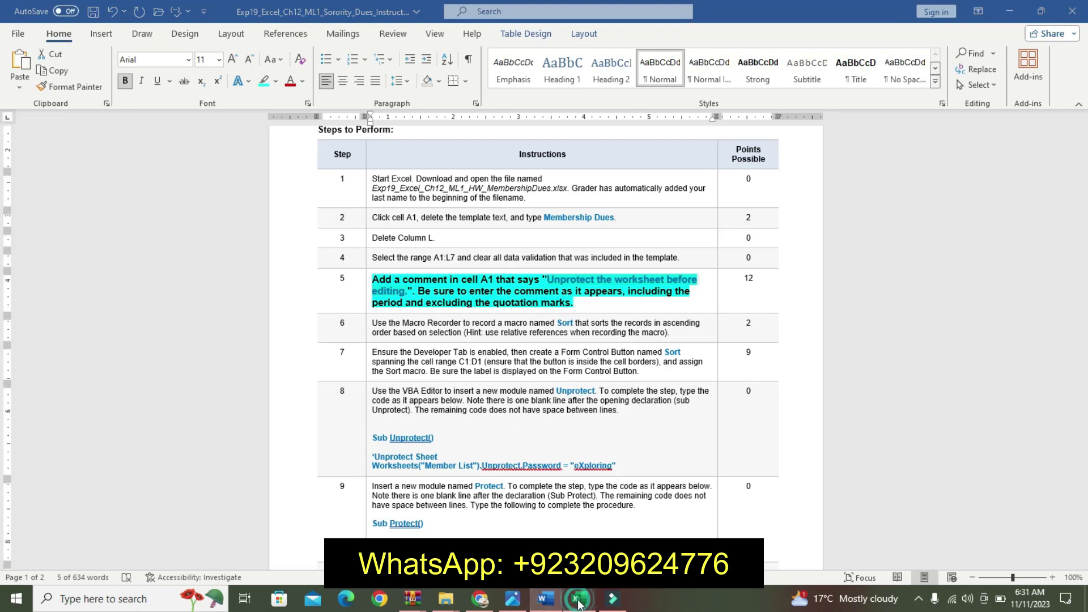
key(alt+Tab)
click(164, 170)
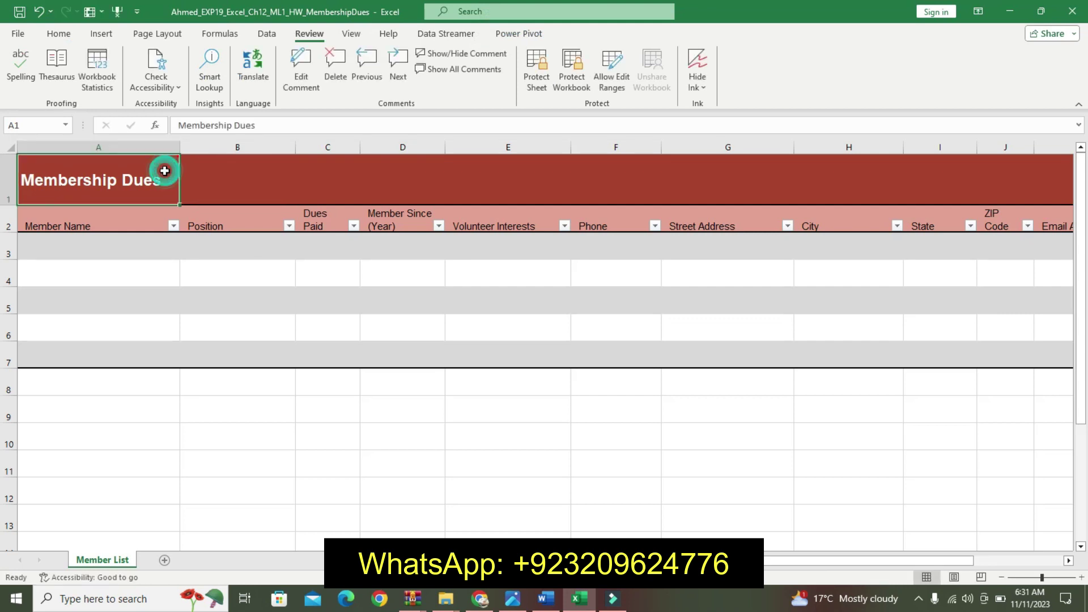
click(225, 190)
click(170, 175)
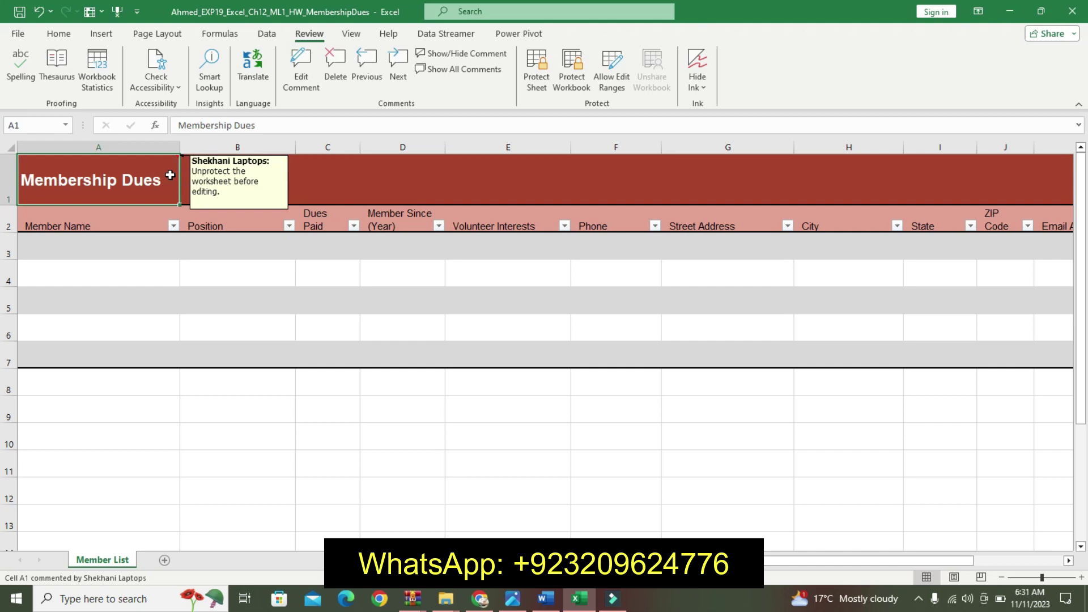
click(555, 601)
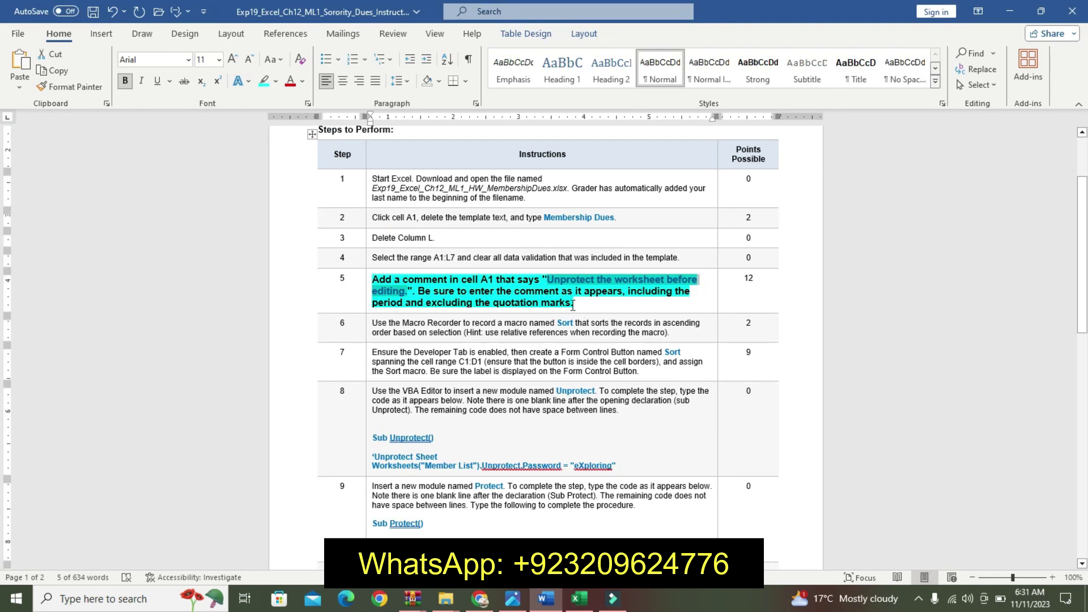
- Remove the emphasis formatting from step 5 after a glance at the reference image
key(ctrl+z)
key(ctrl+z)
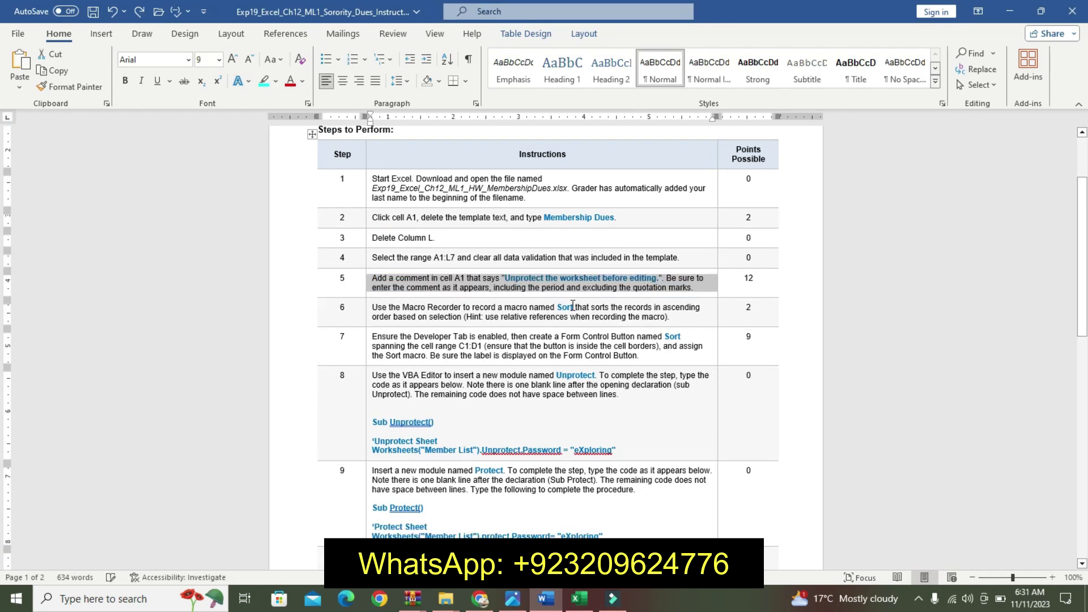
click(521, 603)
click(546, 600)
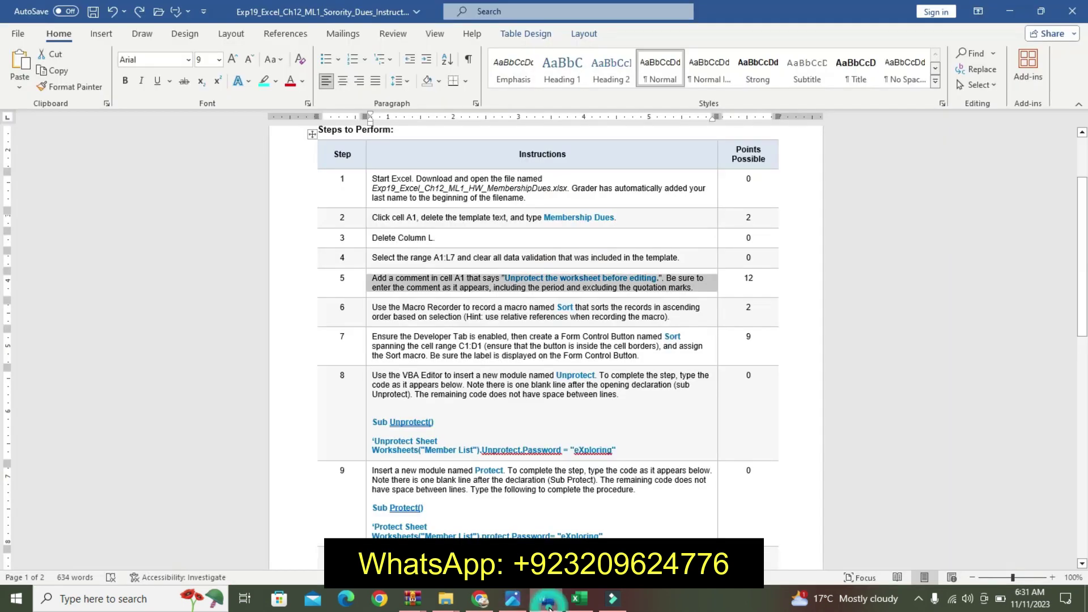
- Make step 6's instruction text 11 pt, bold and cyan-highlighted
click(365, 306)
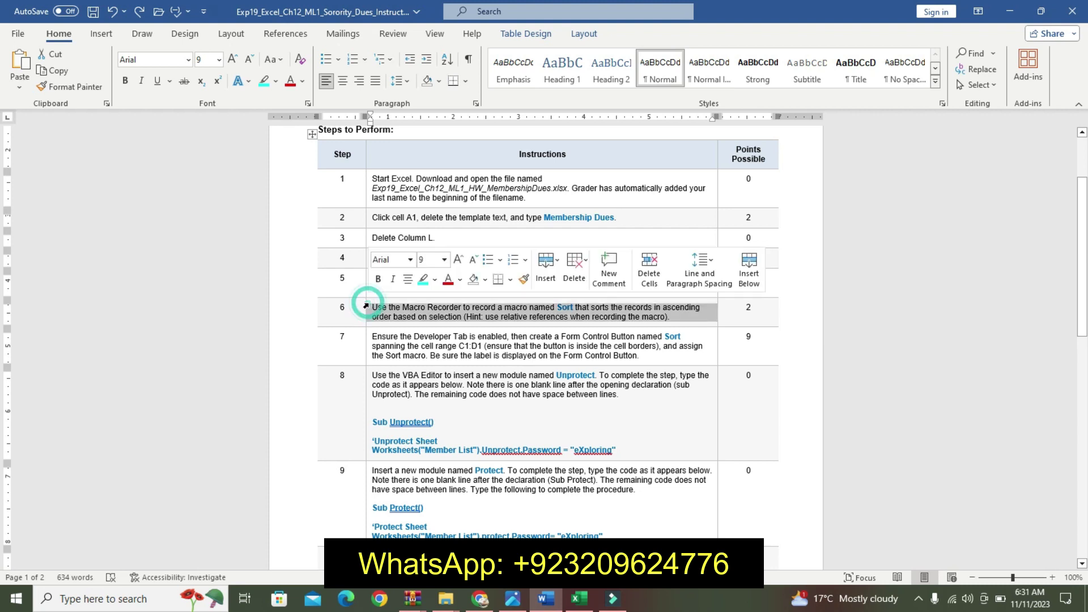
click(445, 260)
click(442, 326)
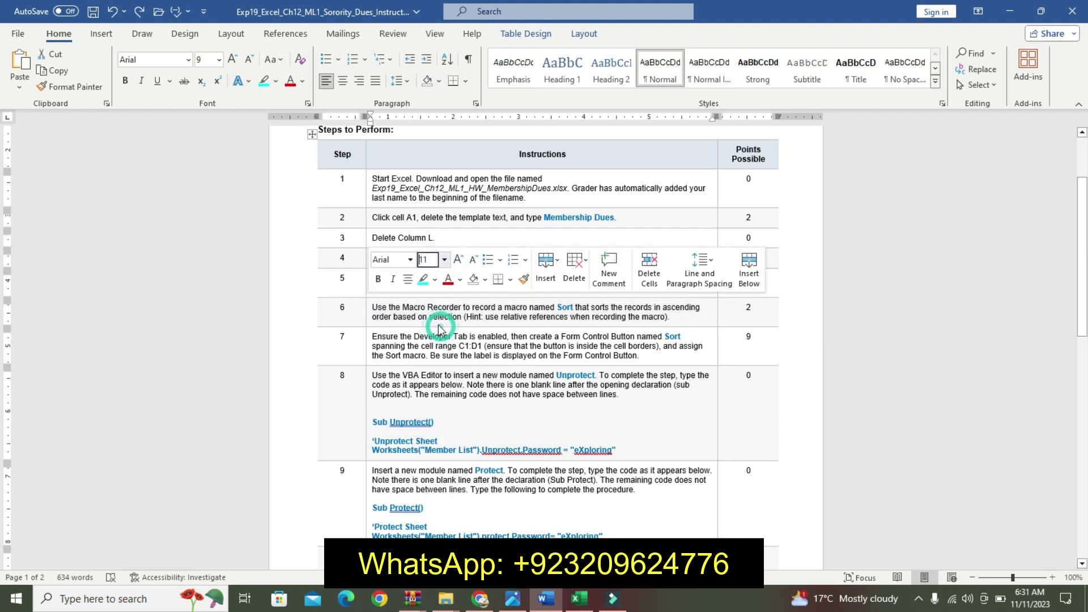
click(378, 279)
click(426, 280)
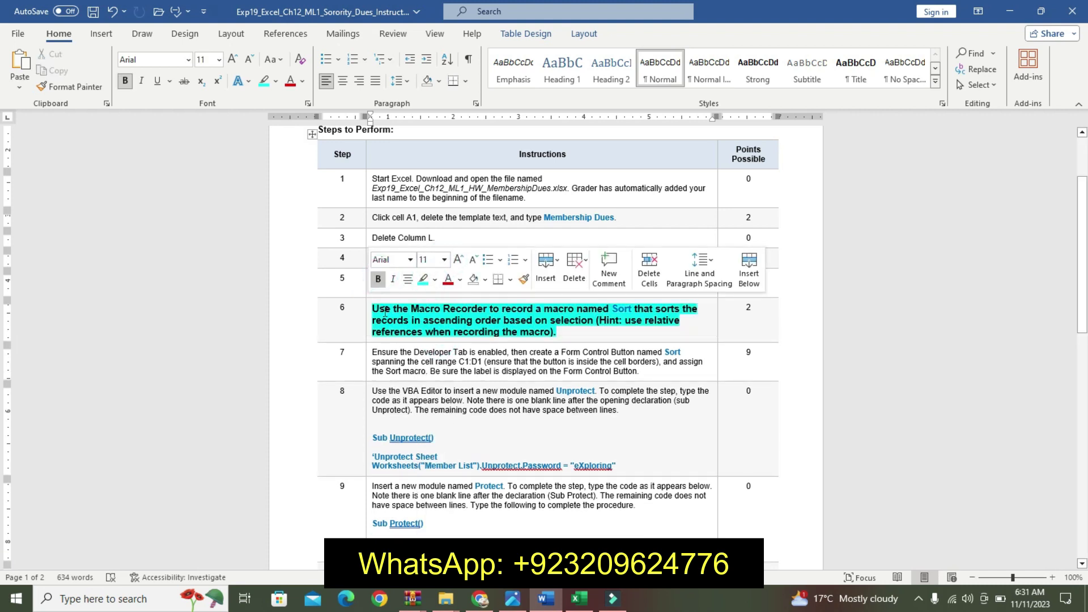
drag(533, 298, 533, 289)
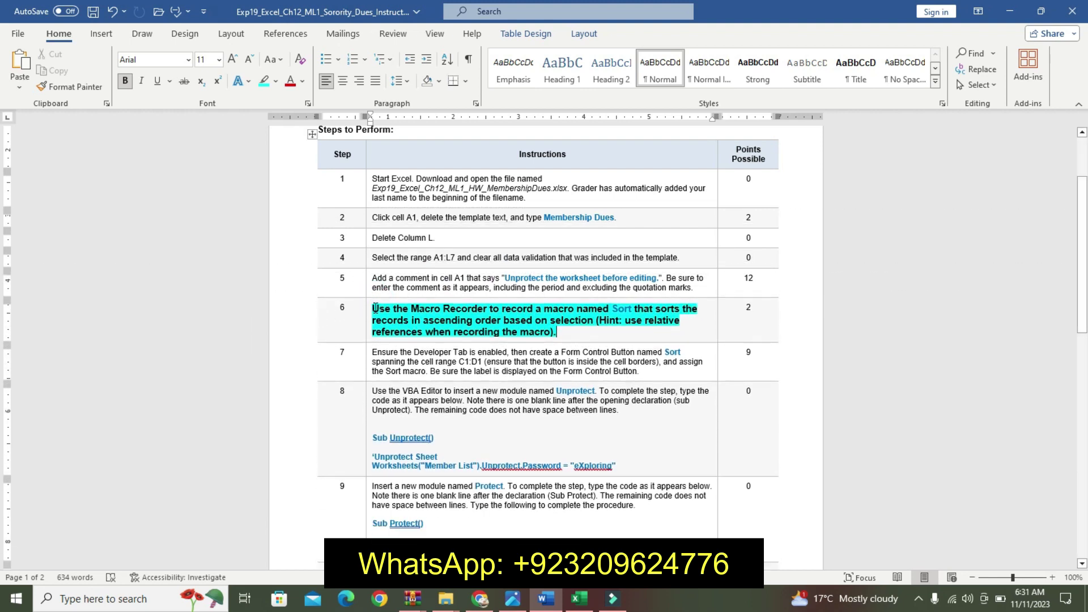
drag(375, 308, 558, 330)
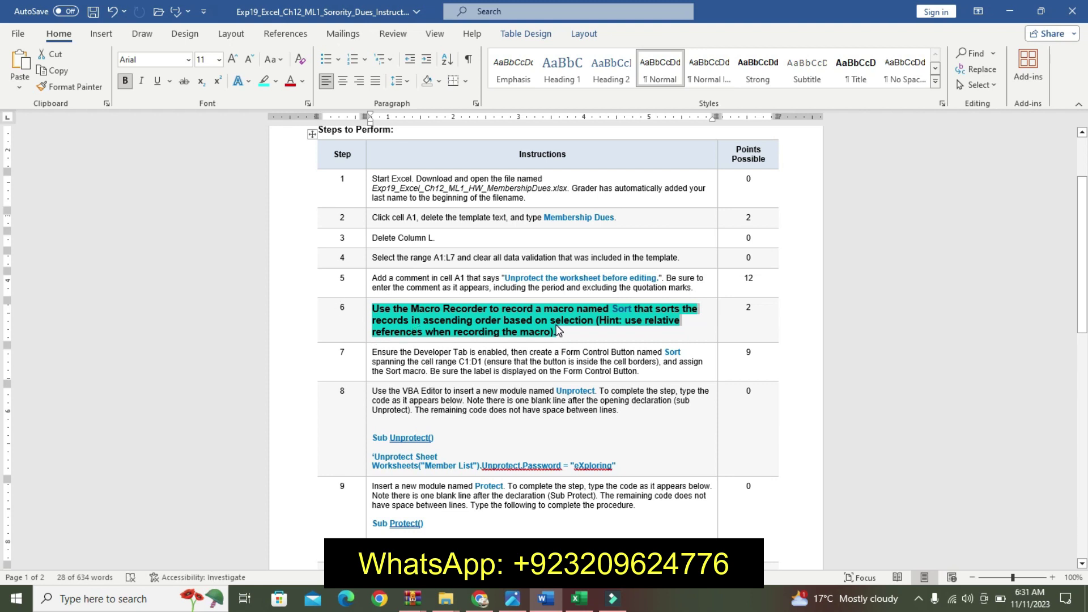
- Select the macro name 'Sort' in step 6, then return to the Membership Dues workbook's View options
click(578, 602)
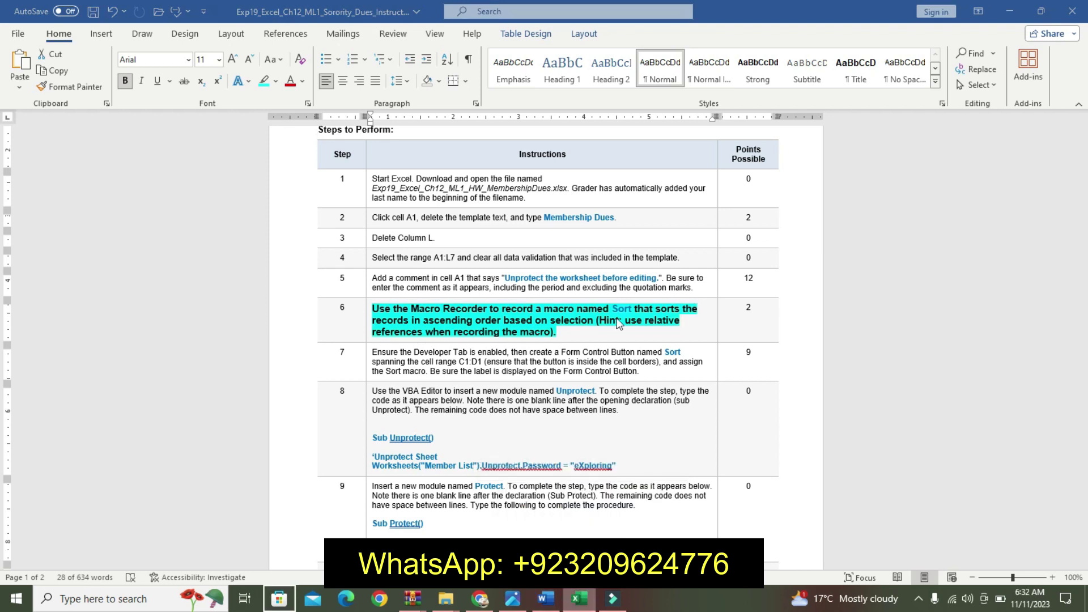
click(602, 225)
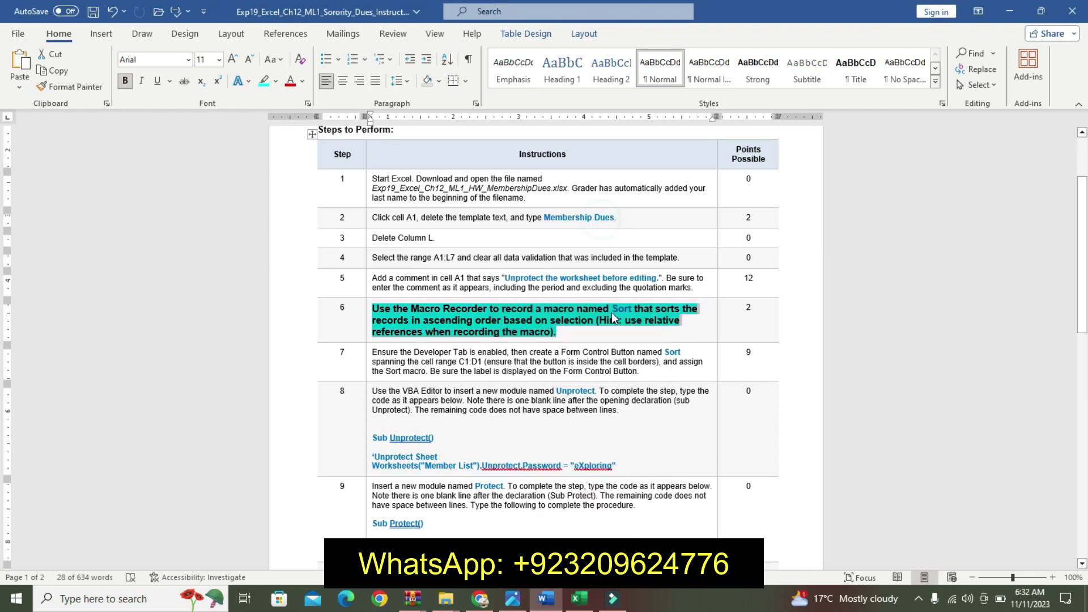
click(615, 309)
drag(612, 309, 634, 307)
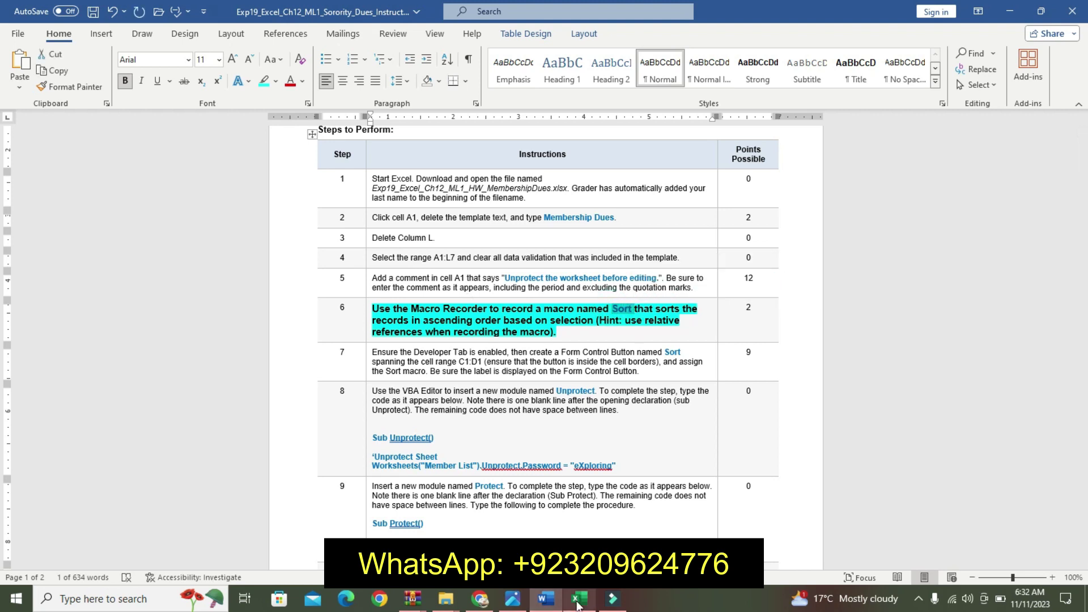
key(alt+Tab)
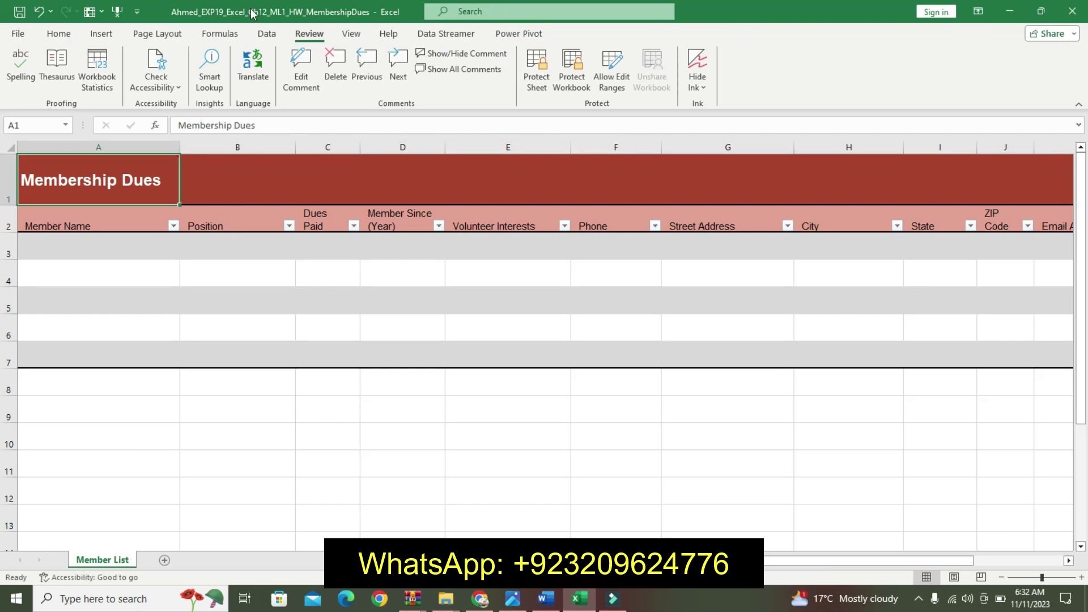
click(351, 33)
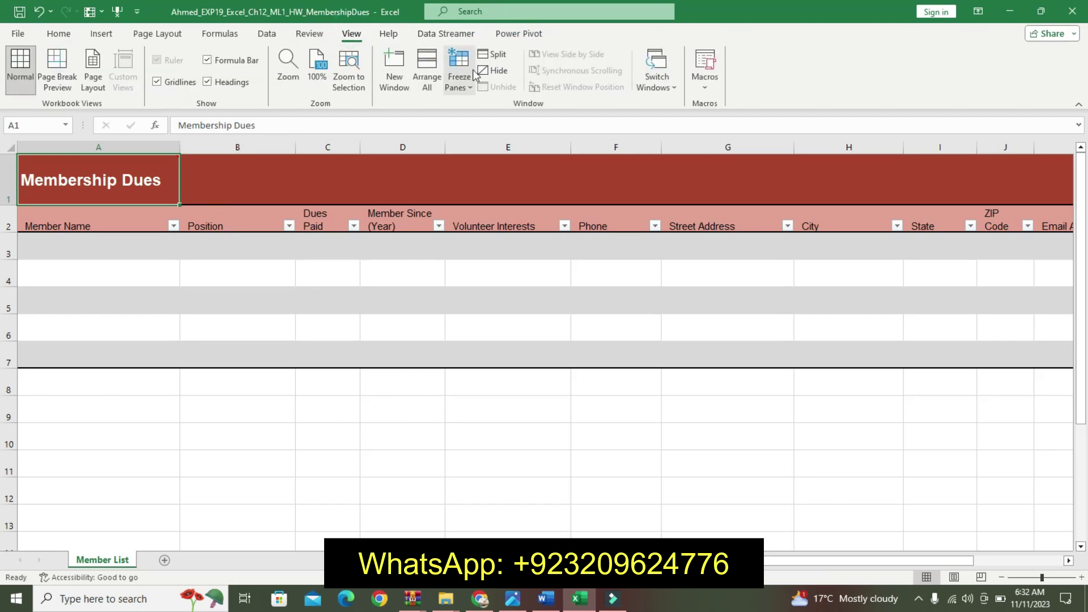
click(705, 87)
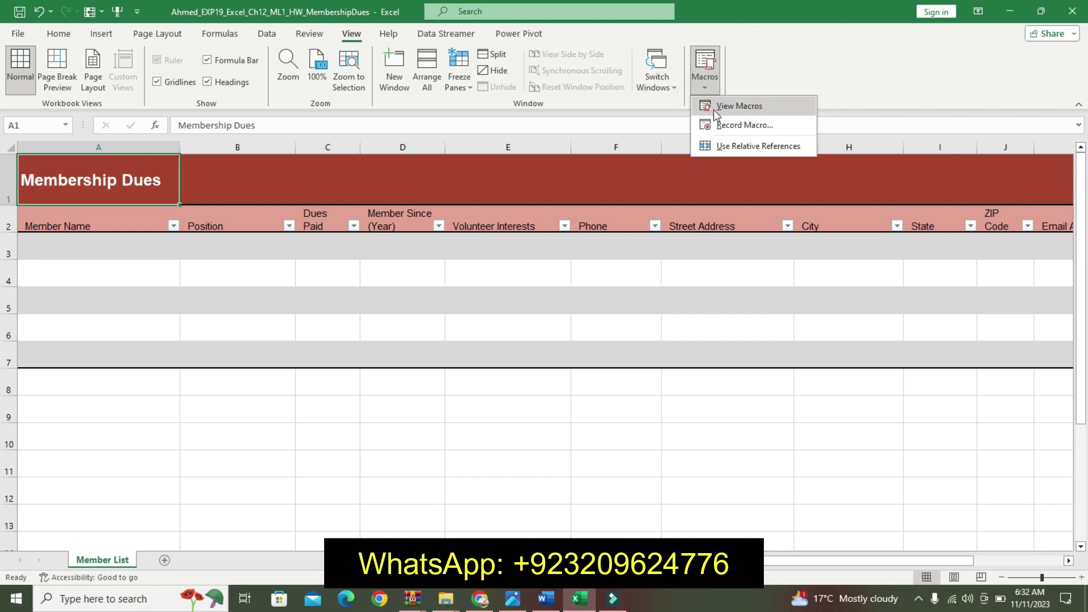
click(737, 125)
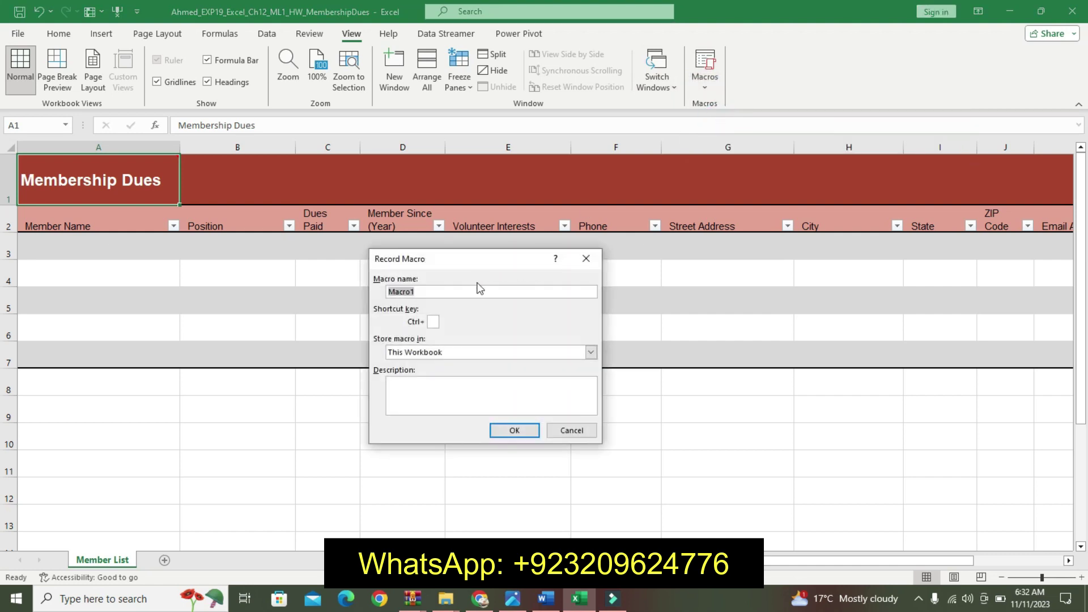
text(Sort)
click(513, 430)
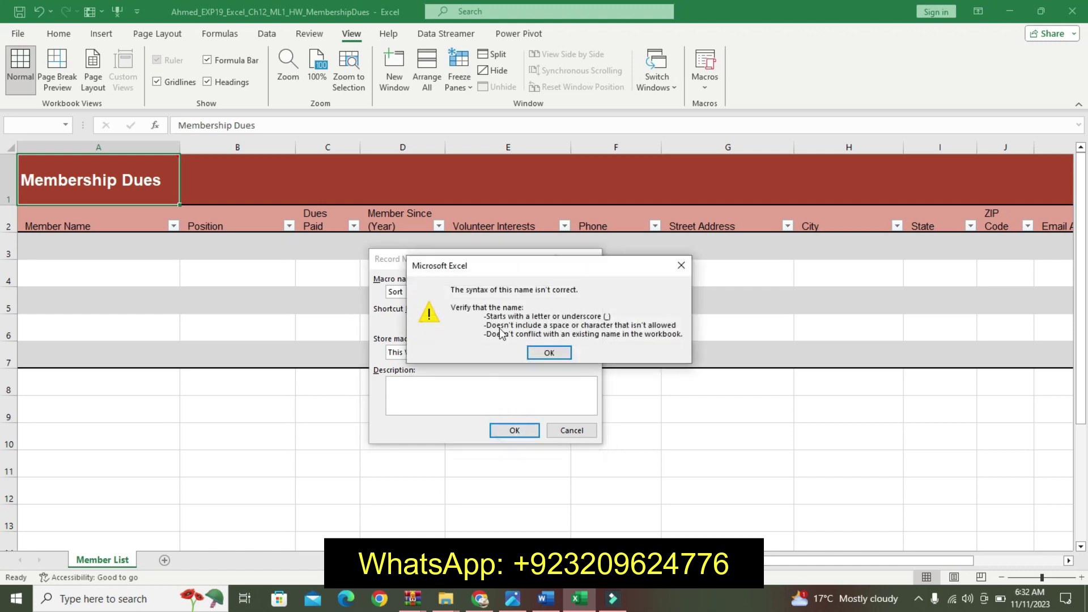
click(544, 355)
click(514, 430)
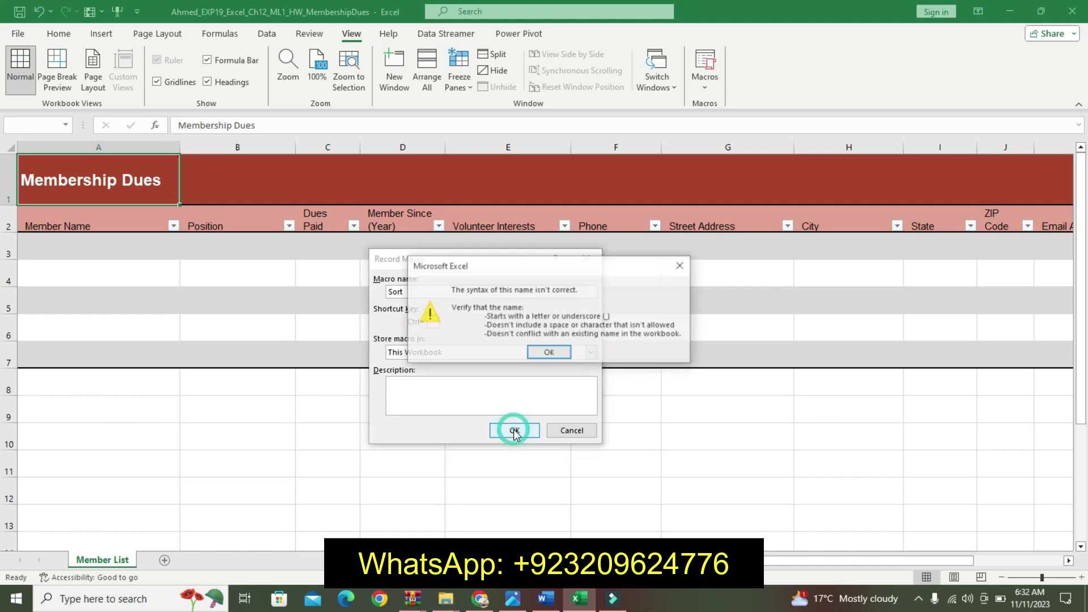
click(549, 352)
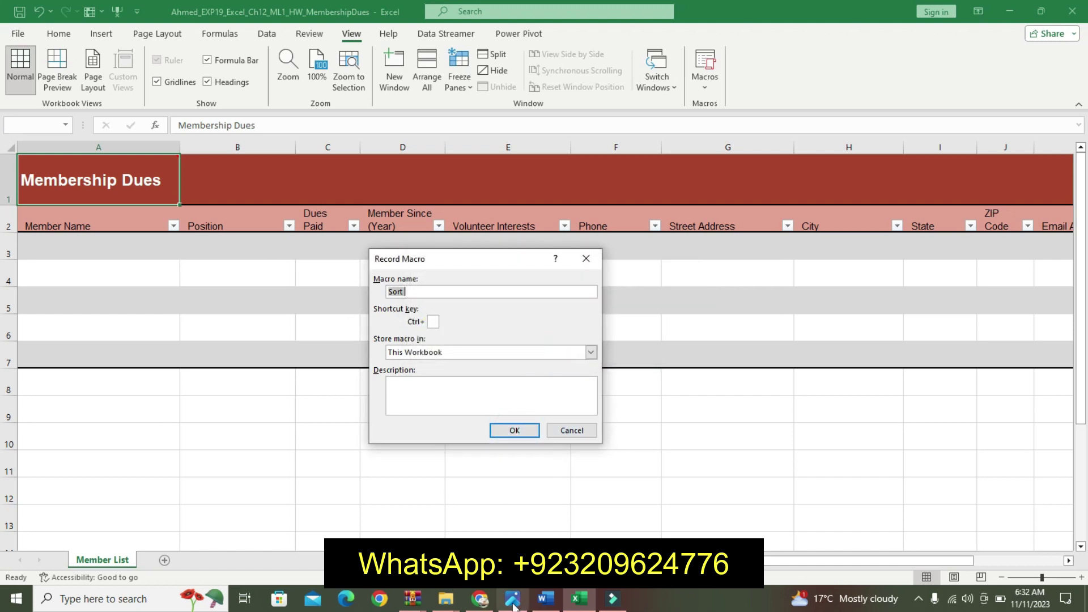
click(545, 598)
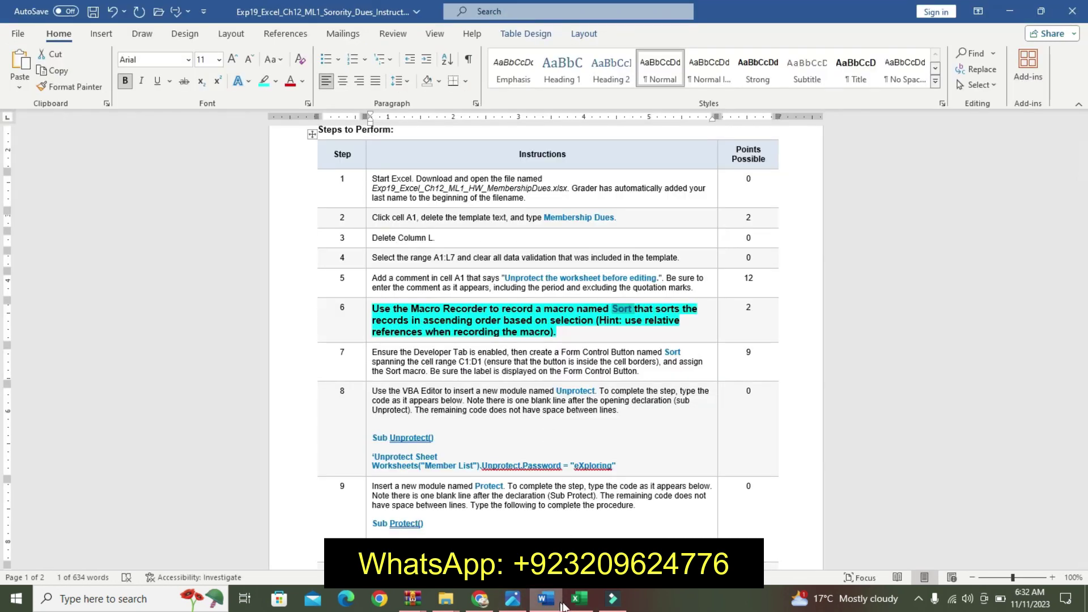
mouse_move(578, 598)
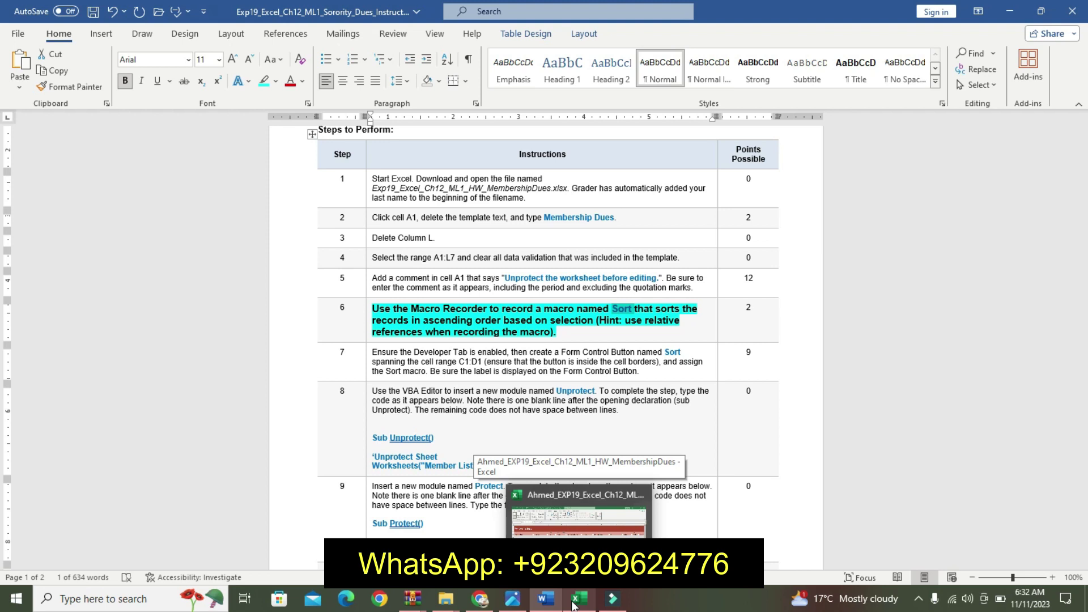
click(574, 604)
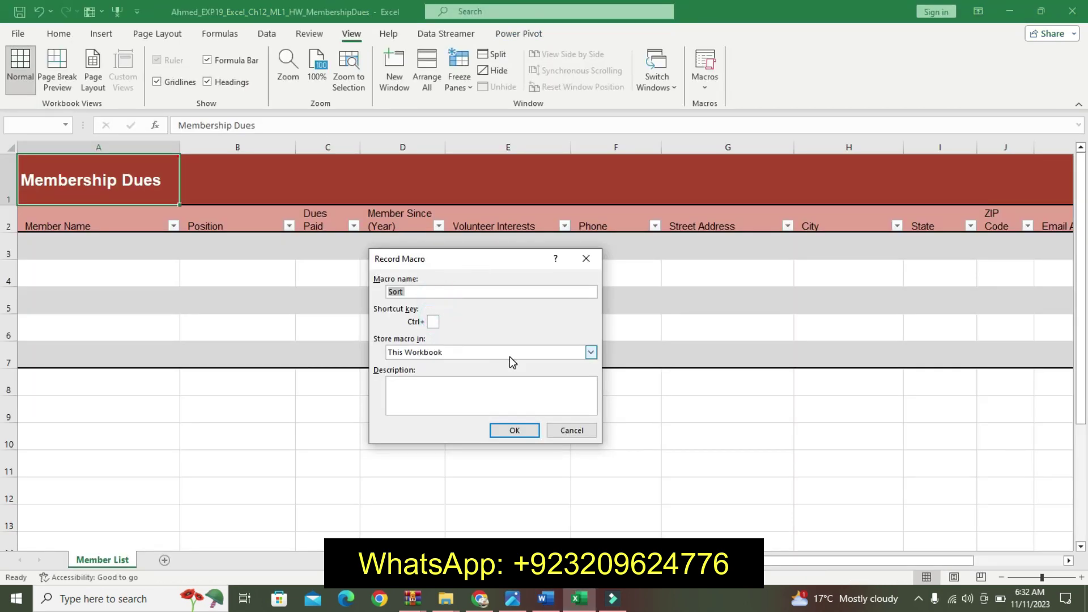
click(591, 352)
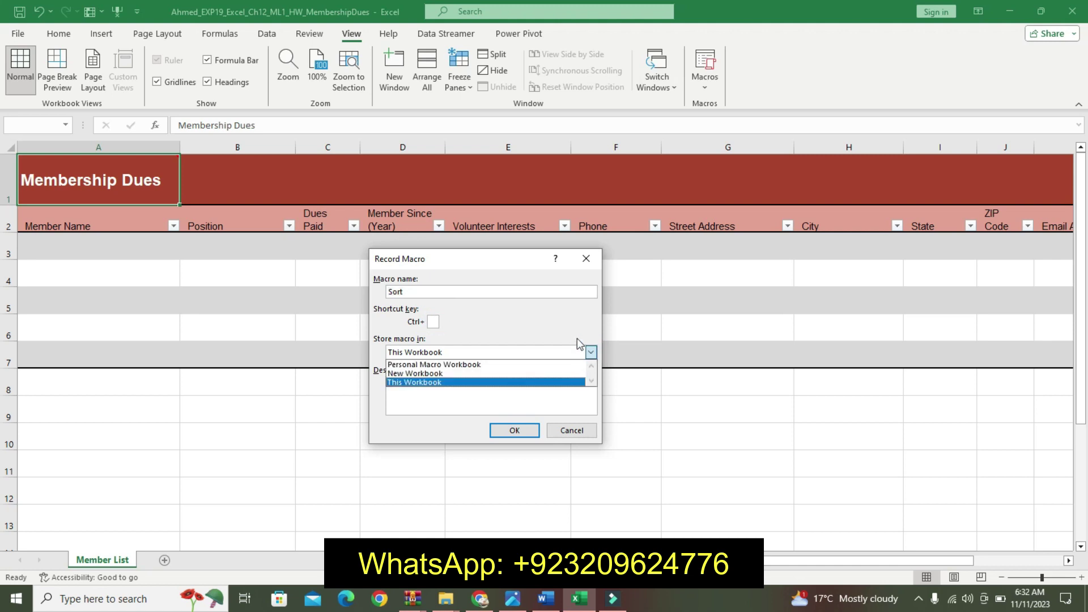
click(577, 338)
click(513, 431)
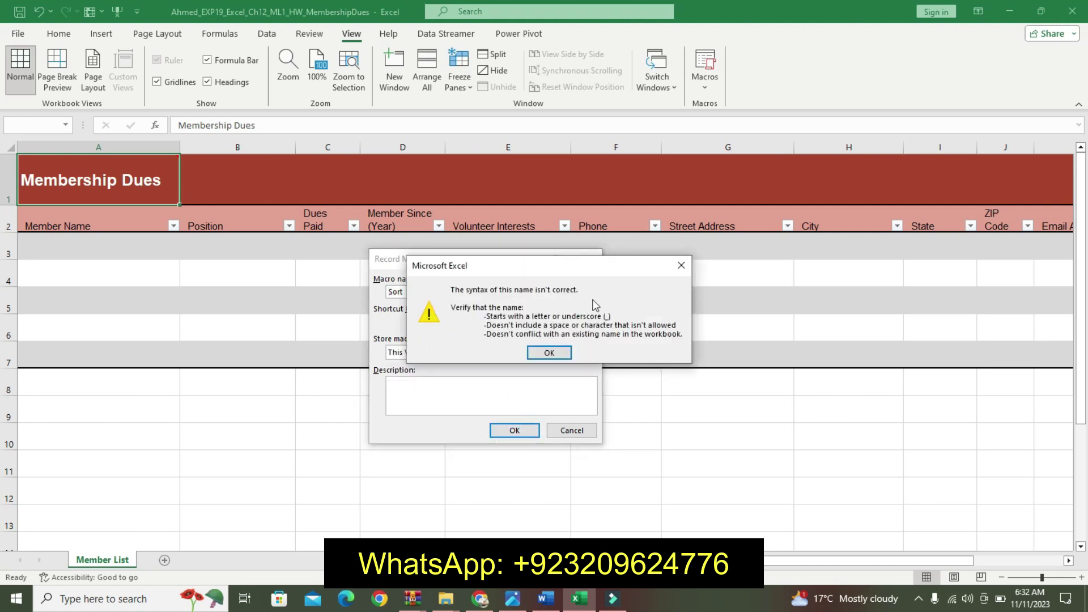
click(549, 352)
- Start recording a macro named 'Sort' found through the Search box, then bring Word forward
click(590, 259)
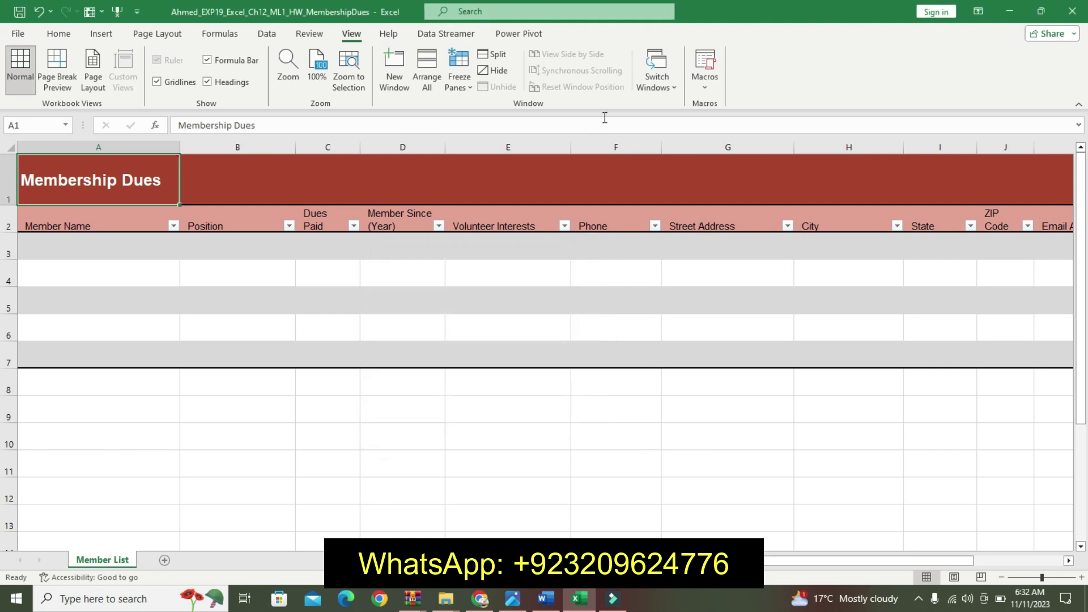
click(500, 12)
text(re)
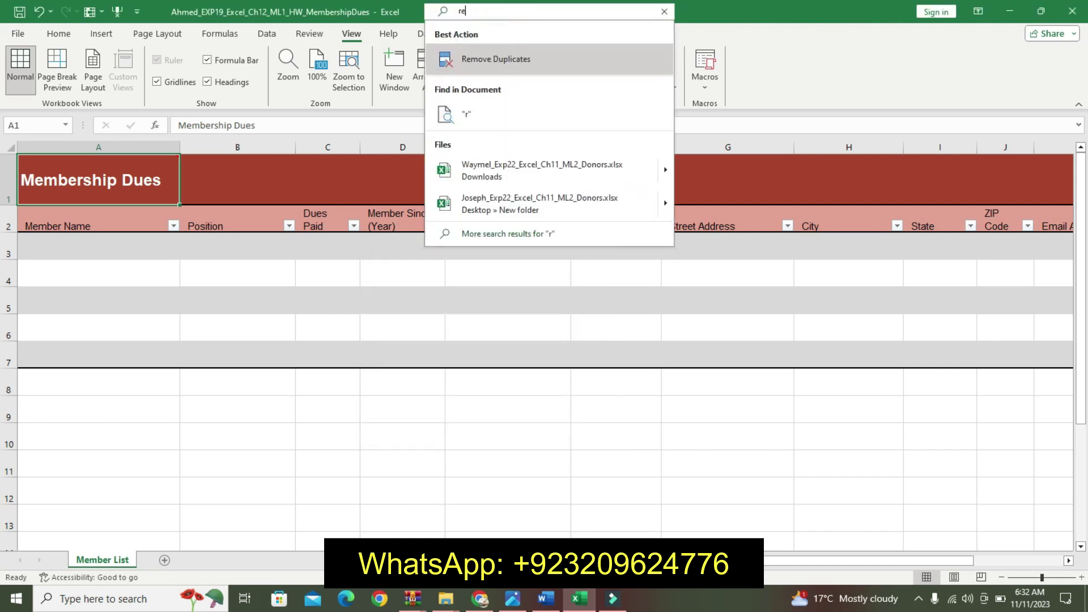
text(c)
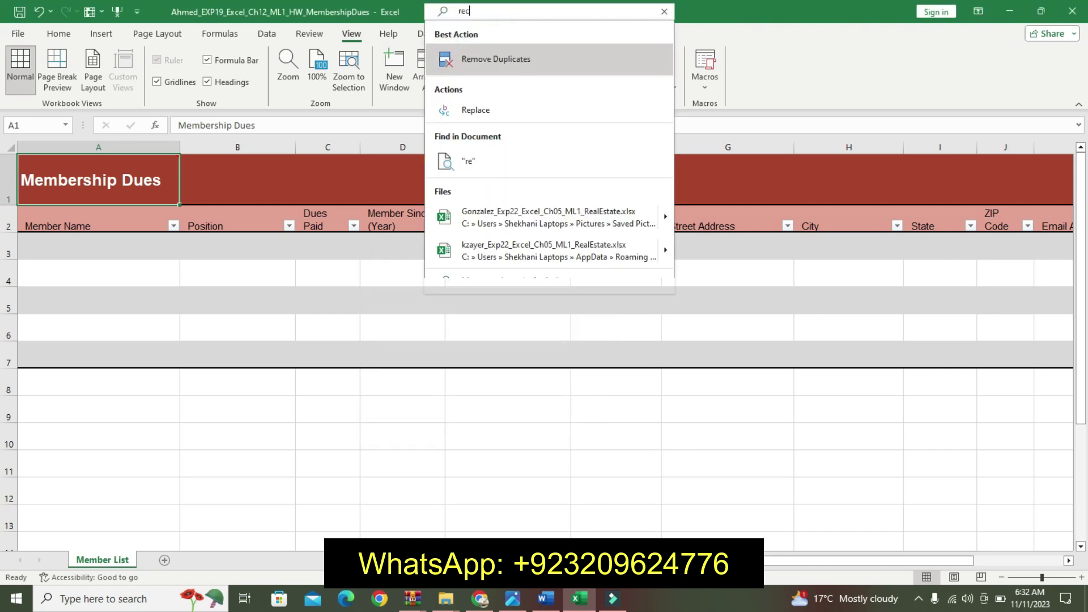
text(o)
click(506, 46)
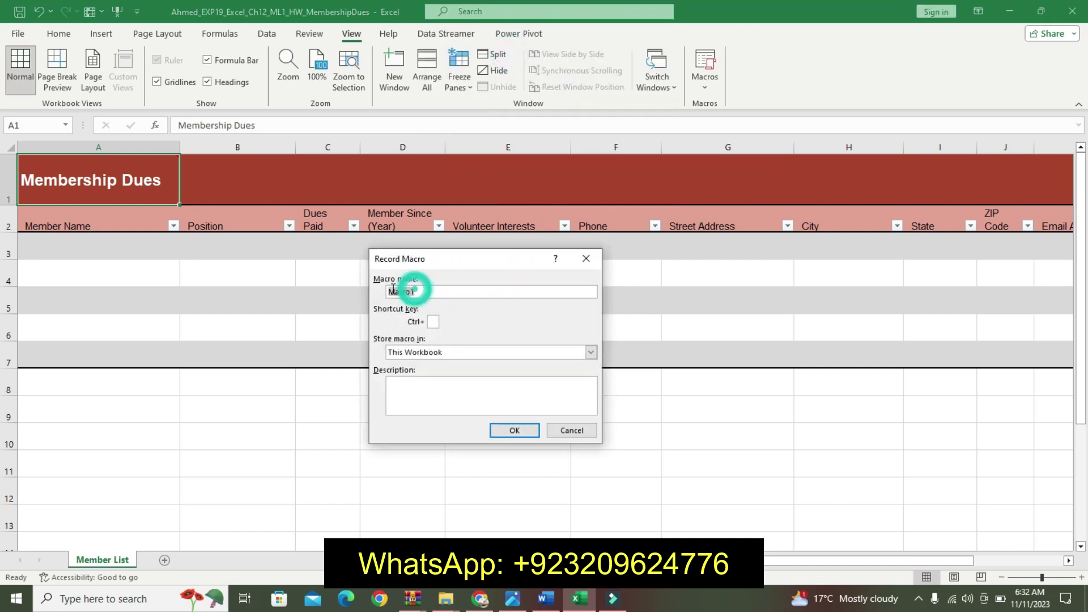
text(Sort)
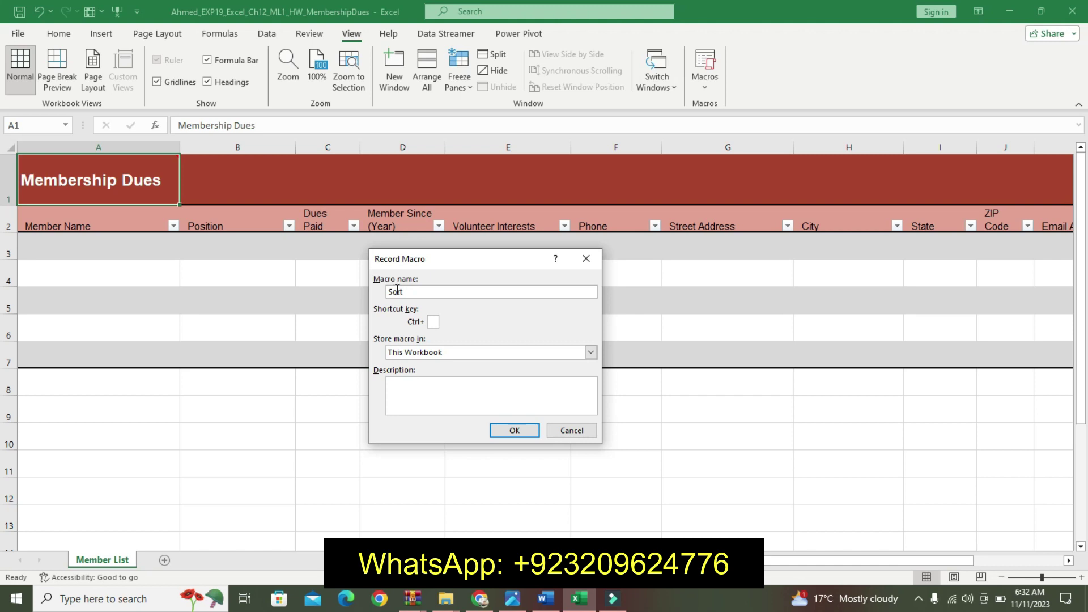
click(513, 430)
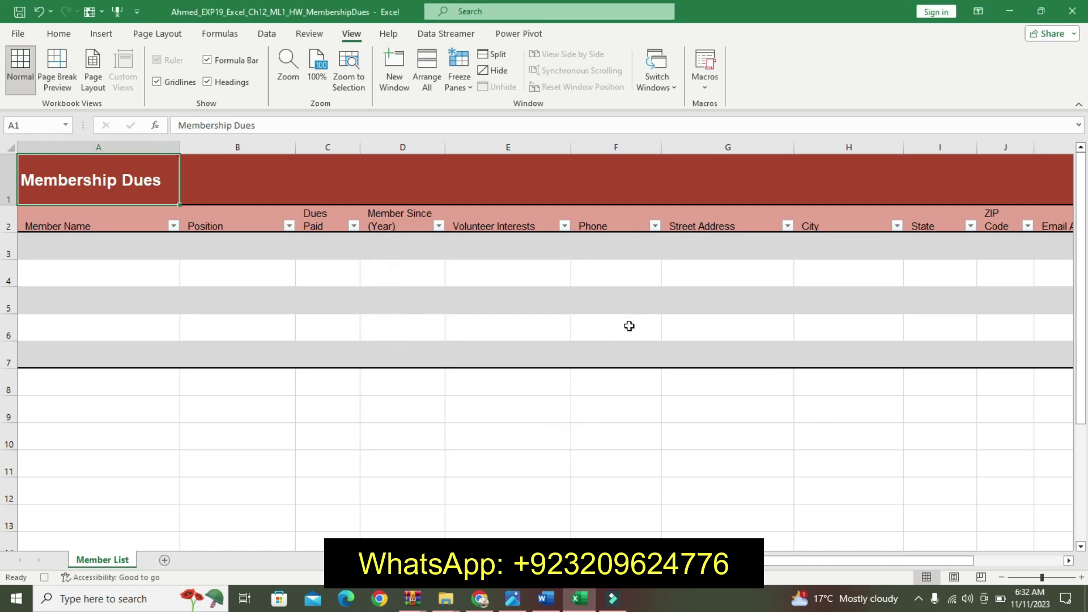
mouse_move(770, 560)
mouse_down()
mouse_move(782, 560)
mouse_move(583, 515)
mouse_up()
click(547, 597)
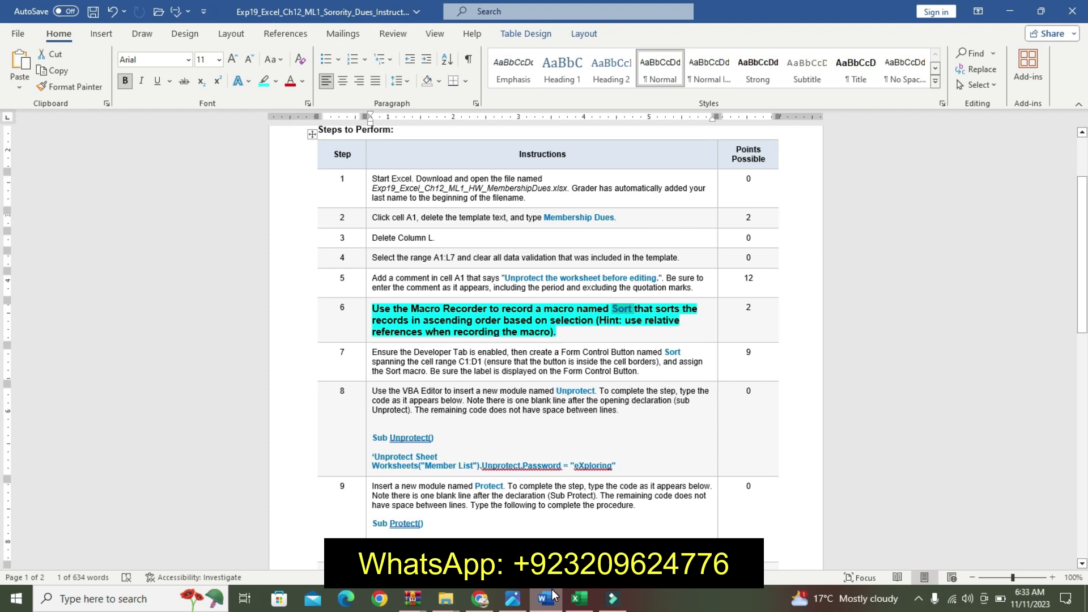
- With cell D5 selected, open Custom Sort, inspect the Sort by list, and cancel without sorting
mouse_move(578, 598)
click(579, 605)
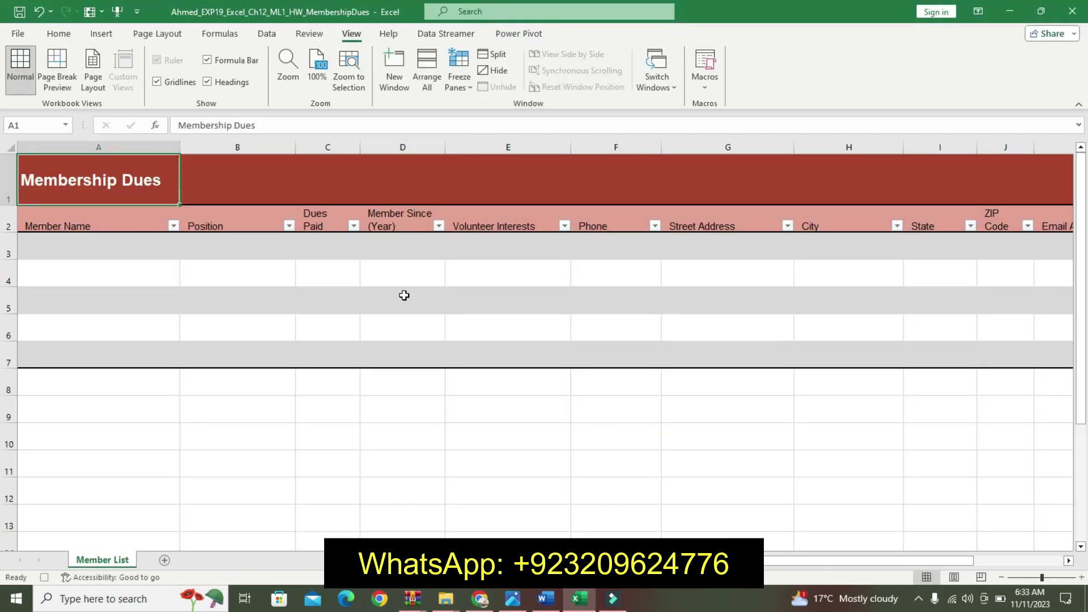
click(403, 294)
click(68, 33)
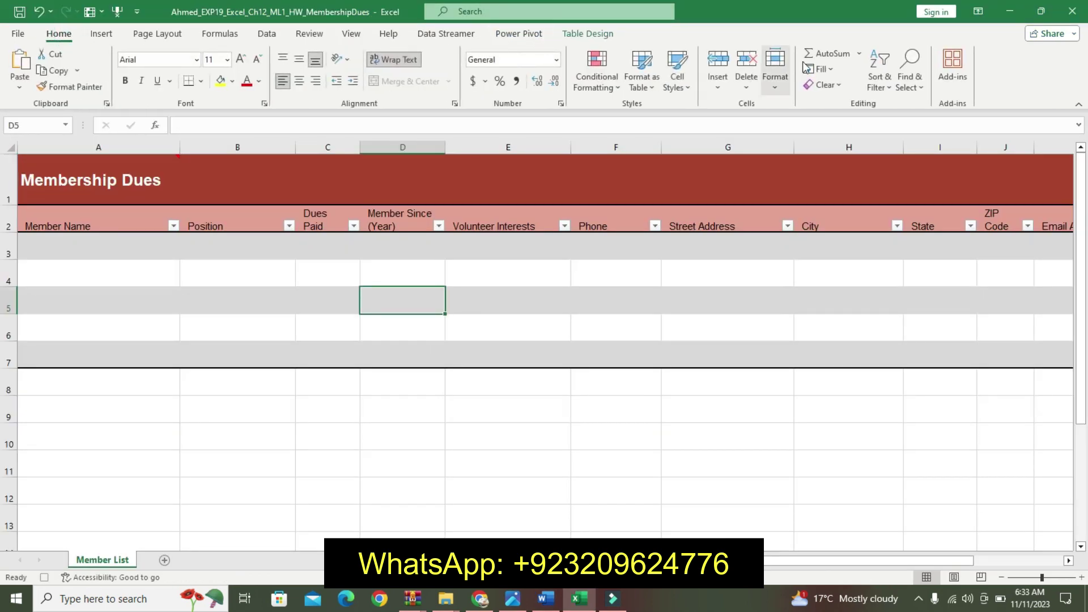
click(877, 82)
click(906, 144)
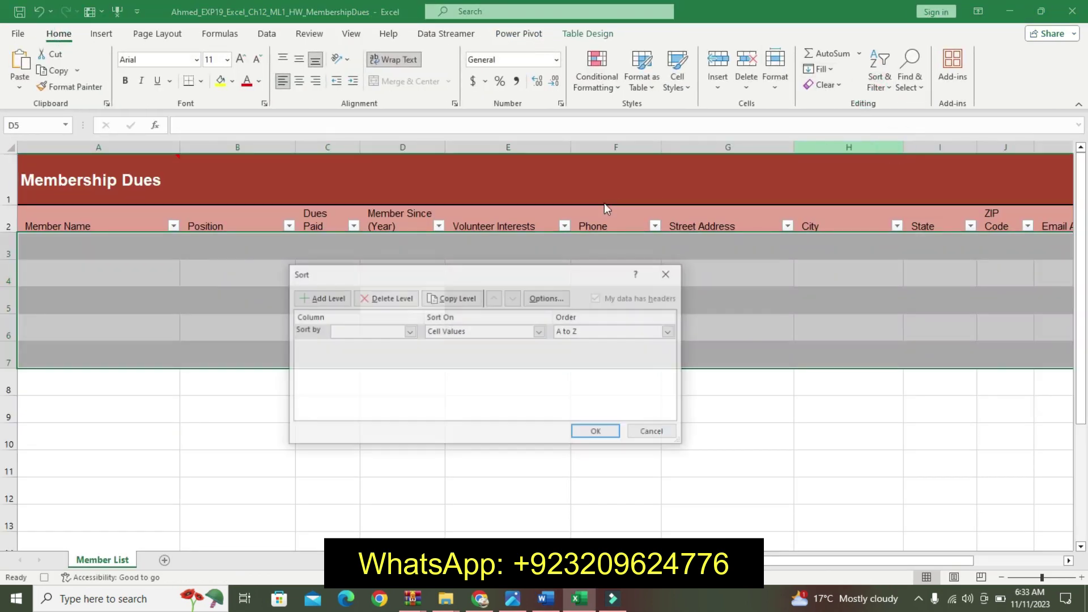
click(409, 332)
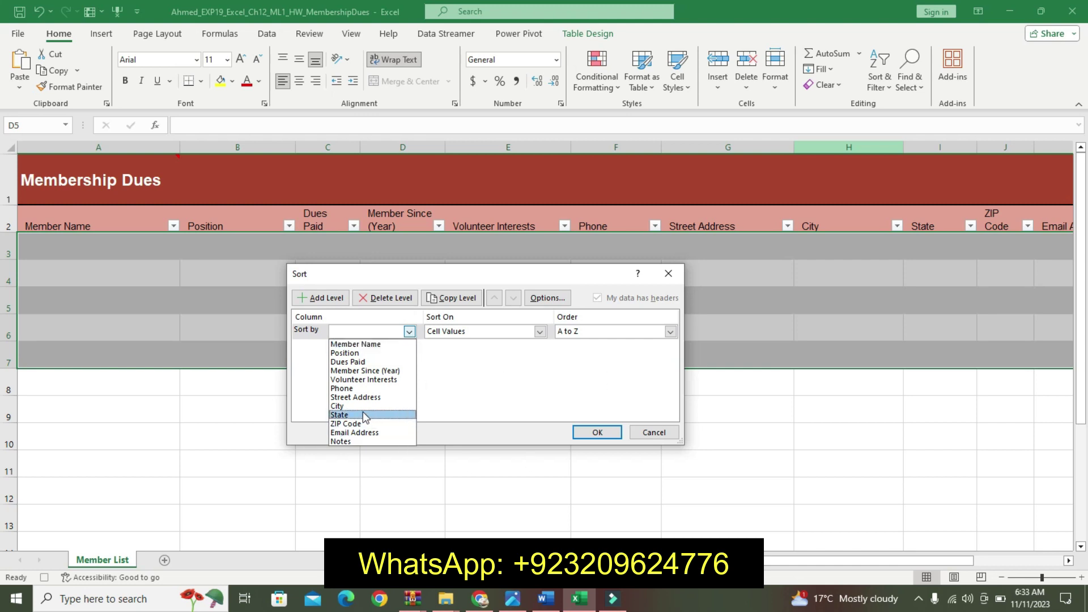
click(669, 274)
click(668, 274)
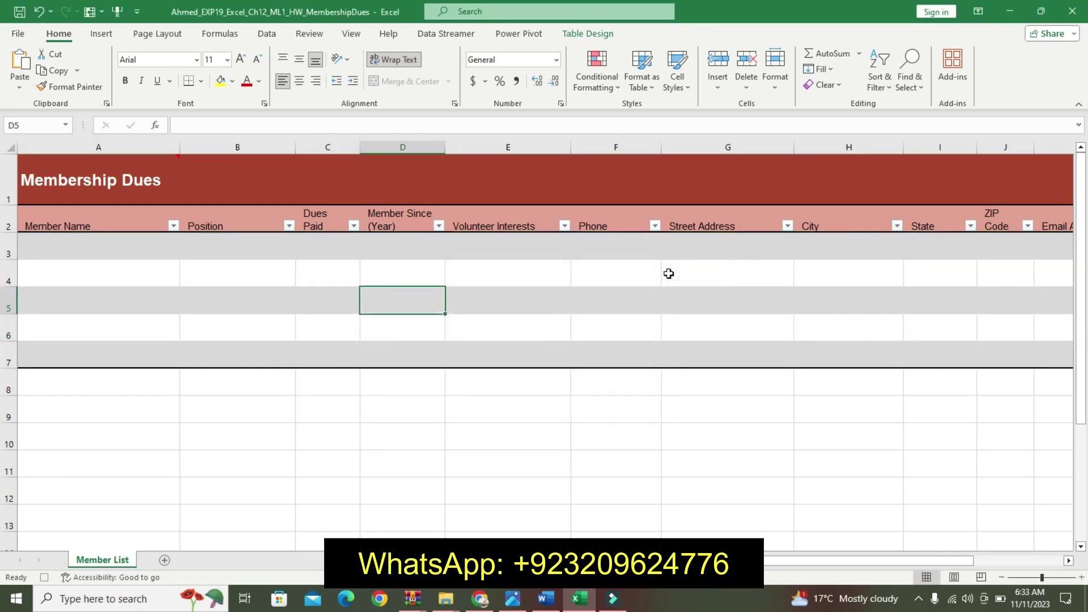
scroll(842, 561, right, 3)
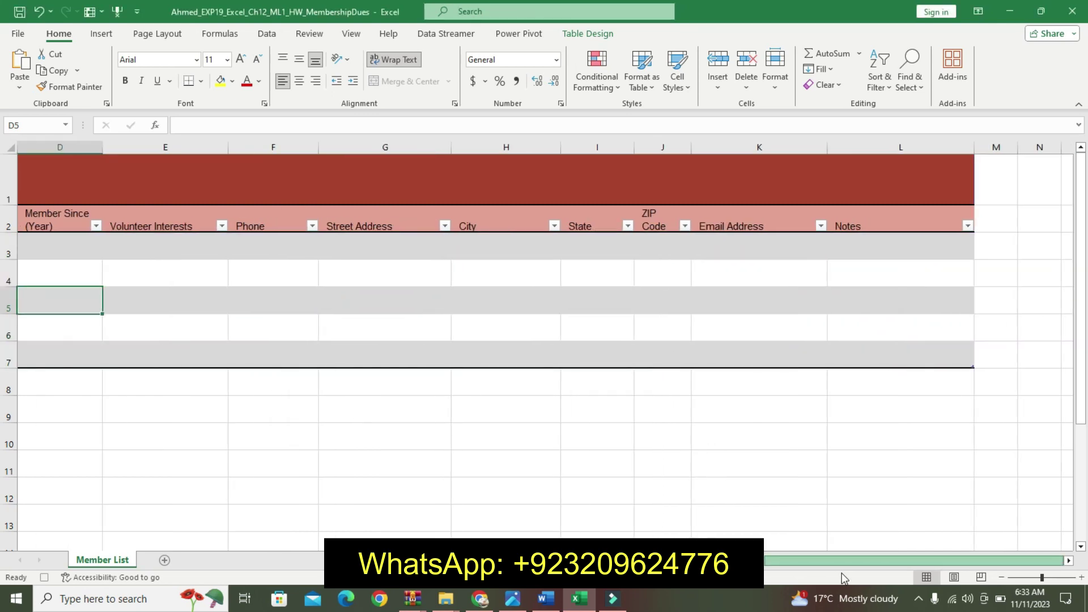
scroll(842, 561, left, 3)
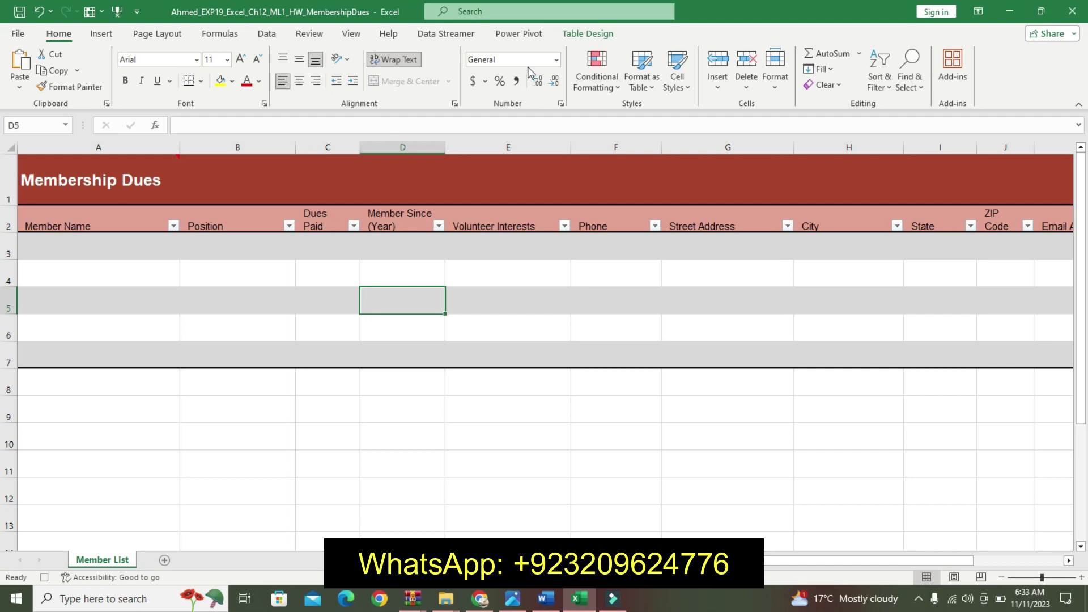
click(570, 37)
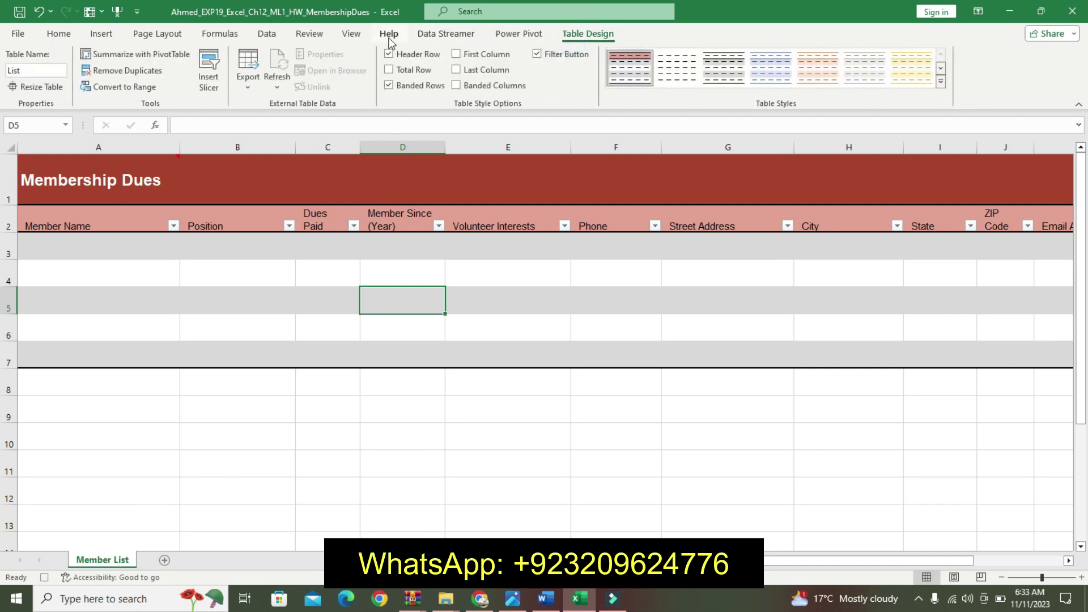
click(356, 35)
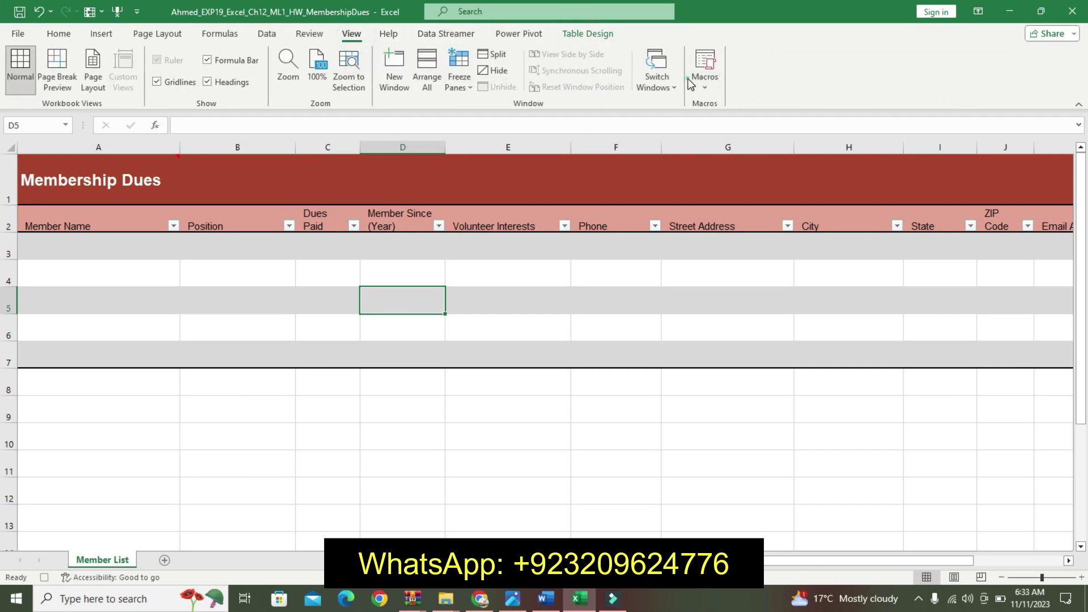
click(705, 82)
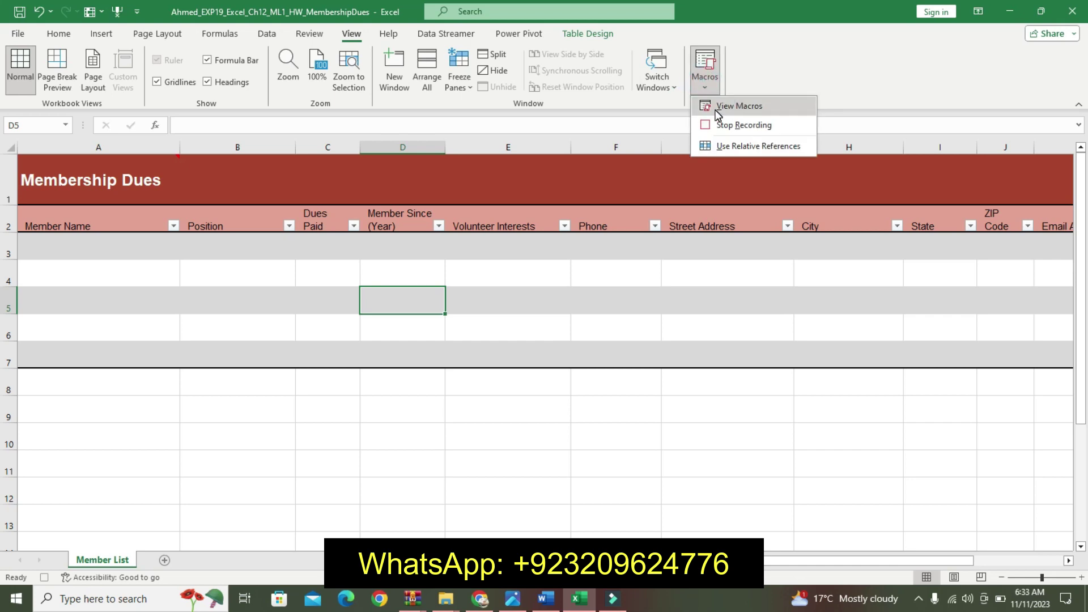
click(755, 107)
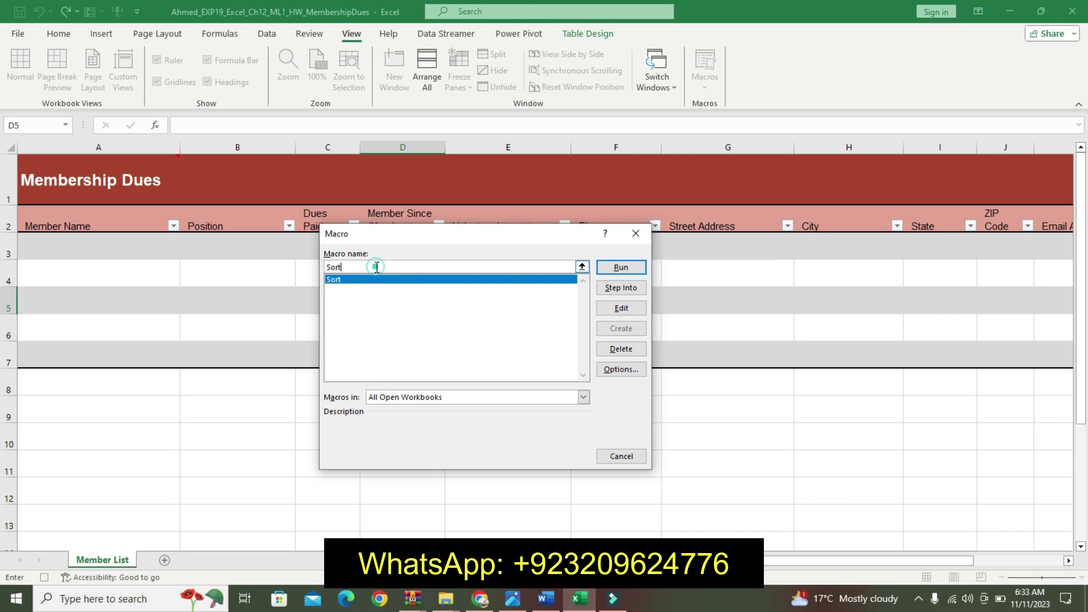
click(621, 308)
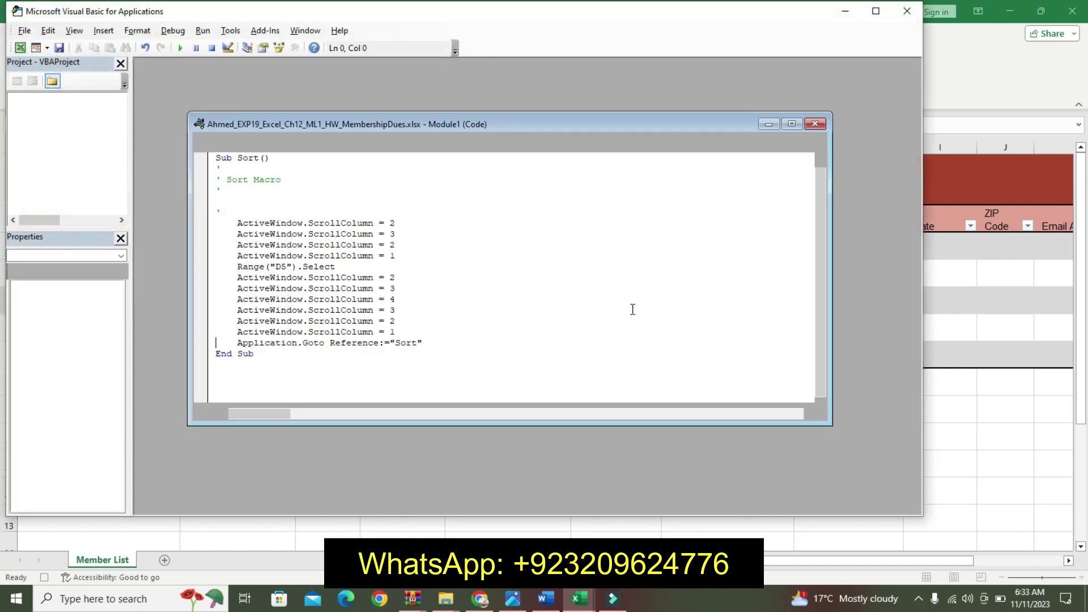
click(906, 11)
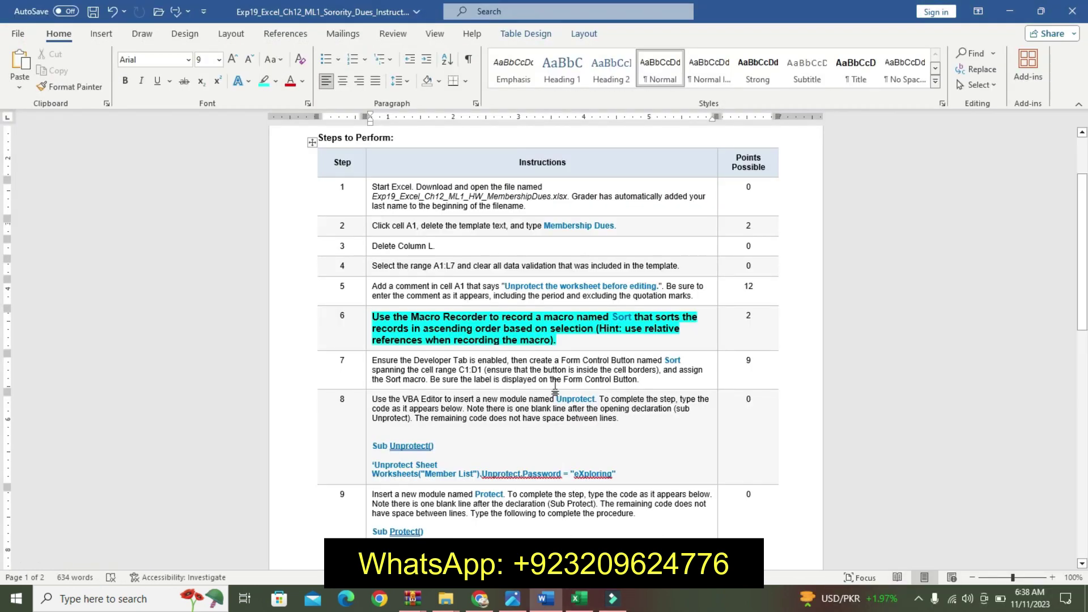
- Undo the earlier bold and highlight formatting on step 6
key(ctrl+z)
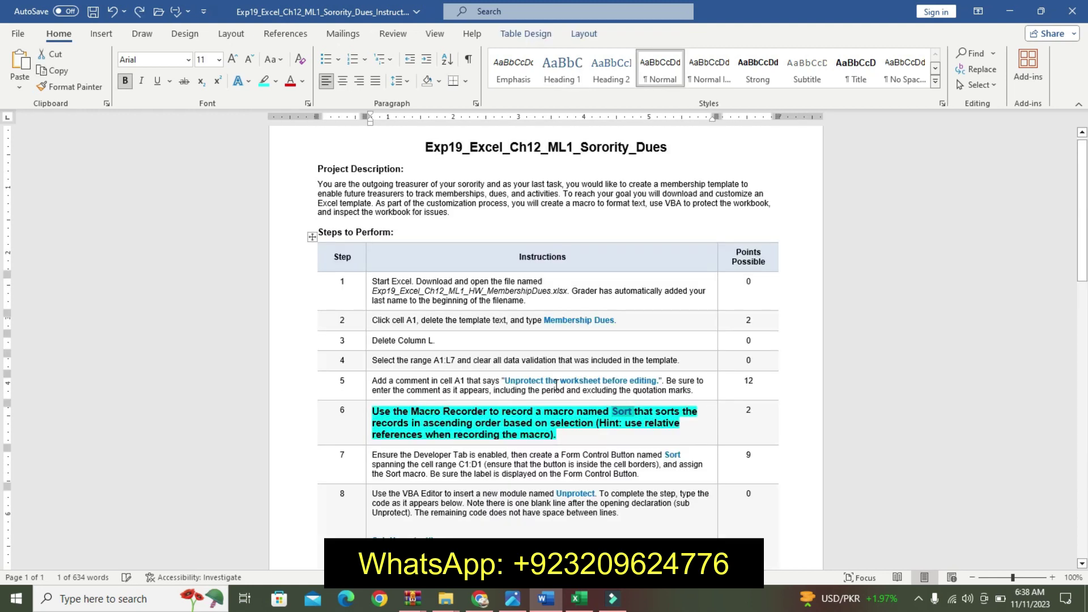
key(ctrl+z)
key(ctrl+z)
key(ctrl+z)
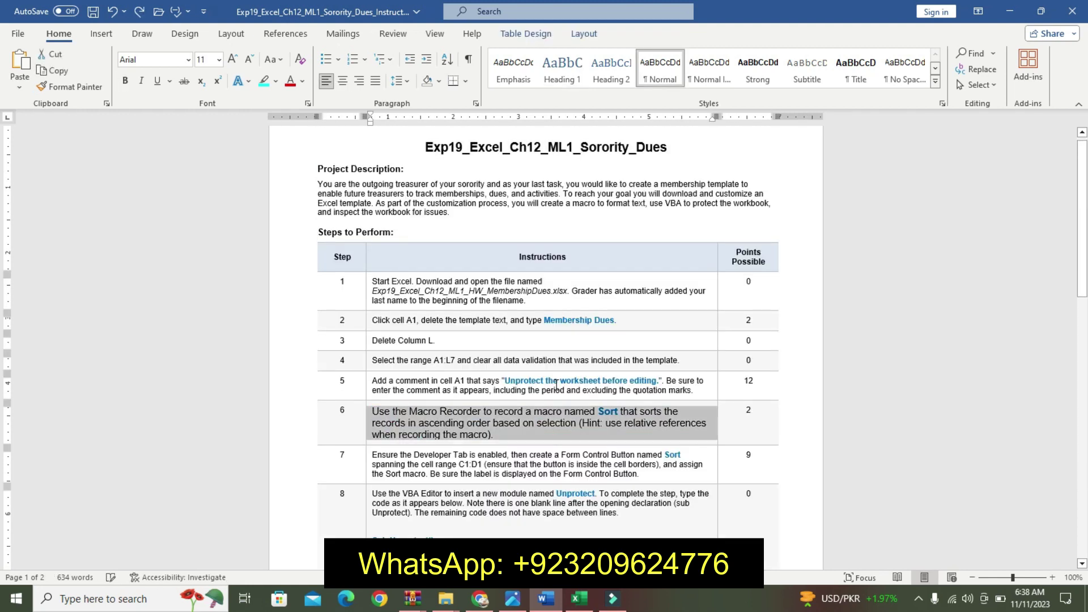
key(ctrl+z)
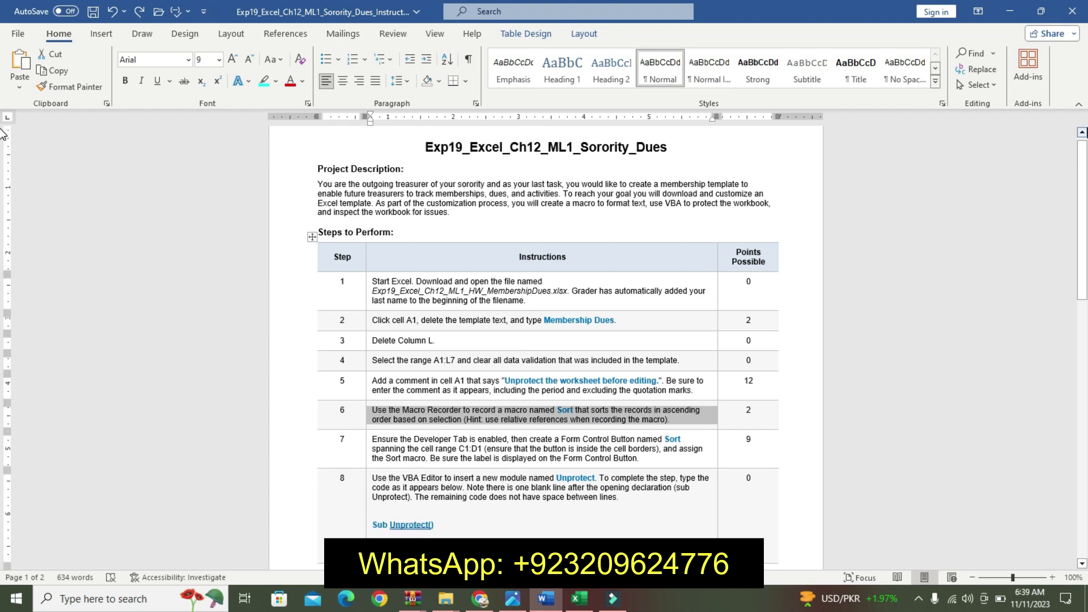
drag(1083, 158, 1085, 198)
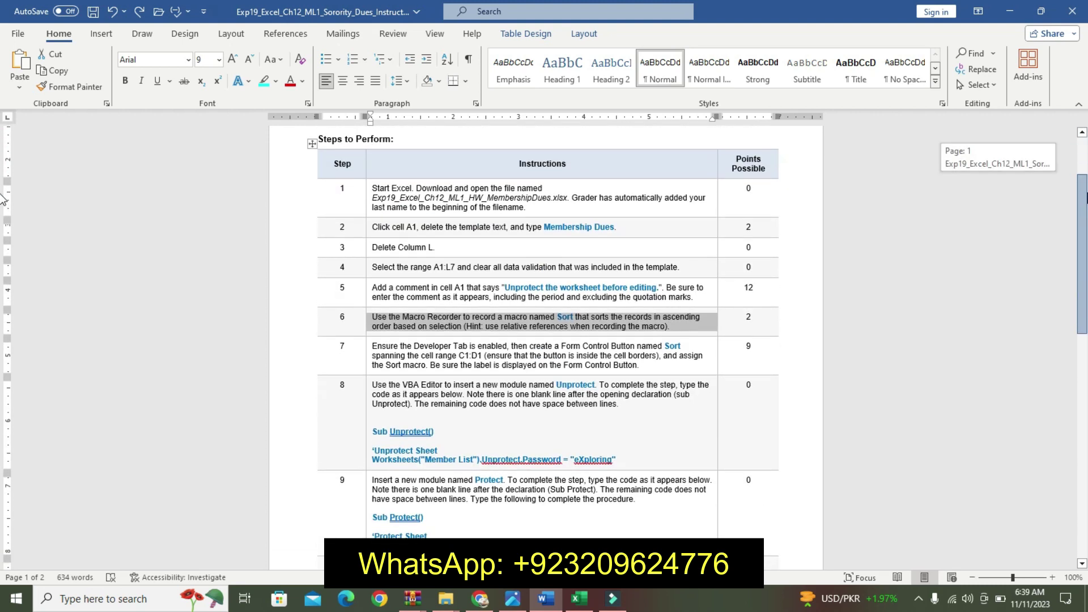
click(582, 336)
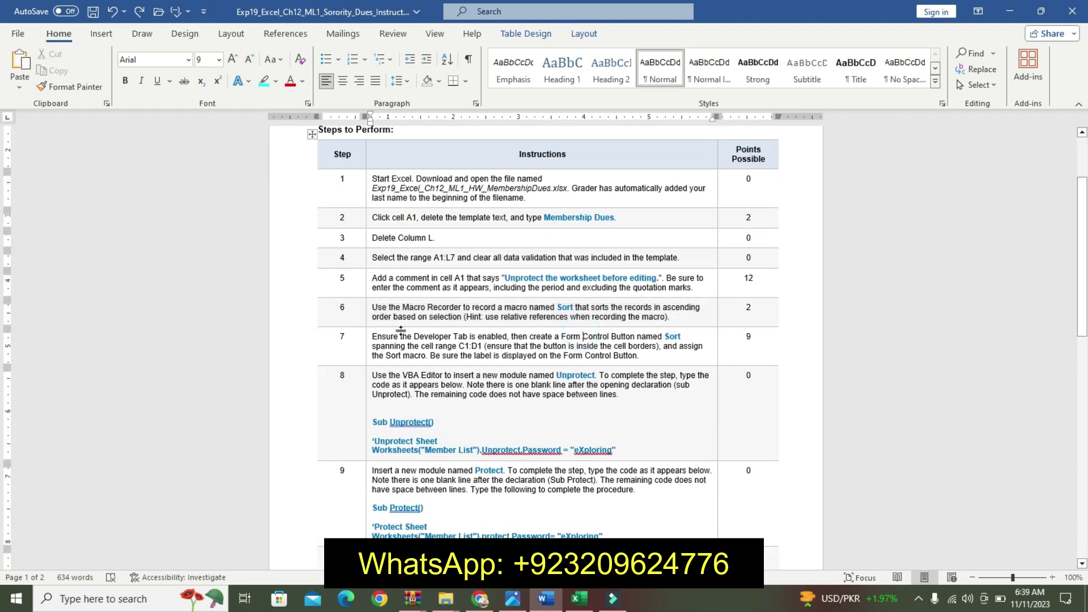
- Try 14 pt bold cyan formatting on step 7's text, then undo it
click(579, 599)
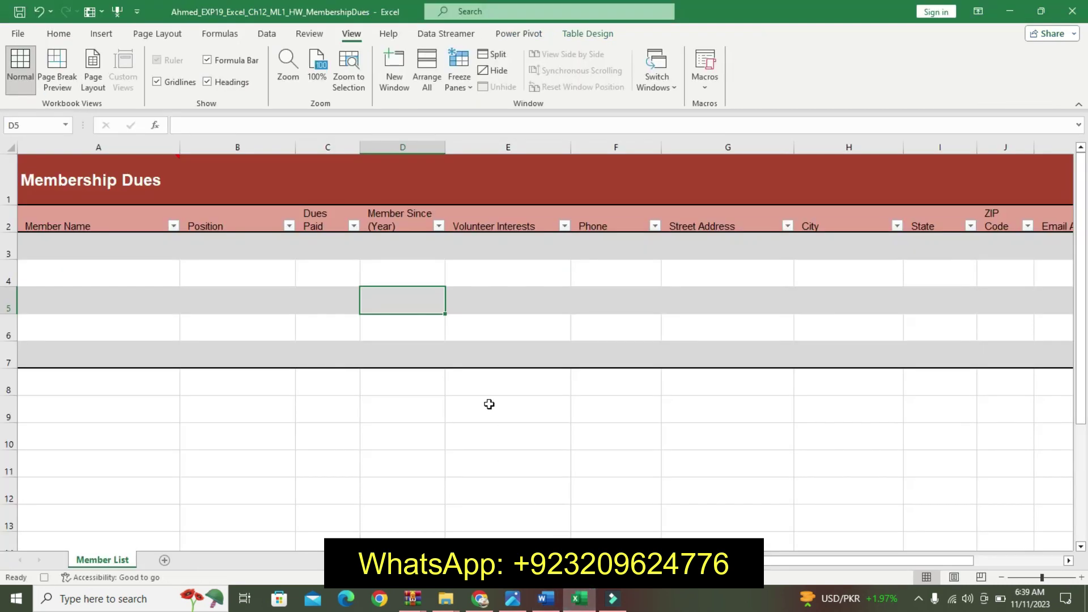
click(558, 604)
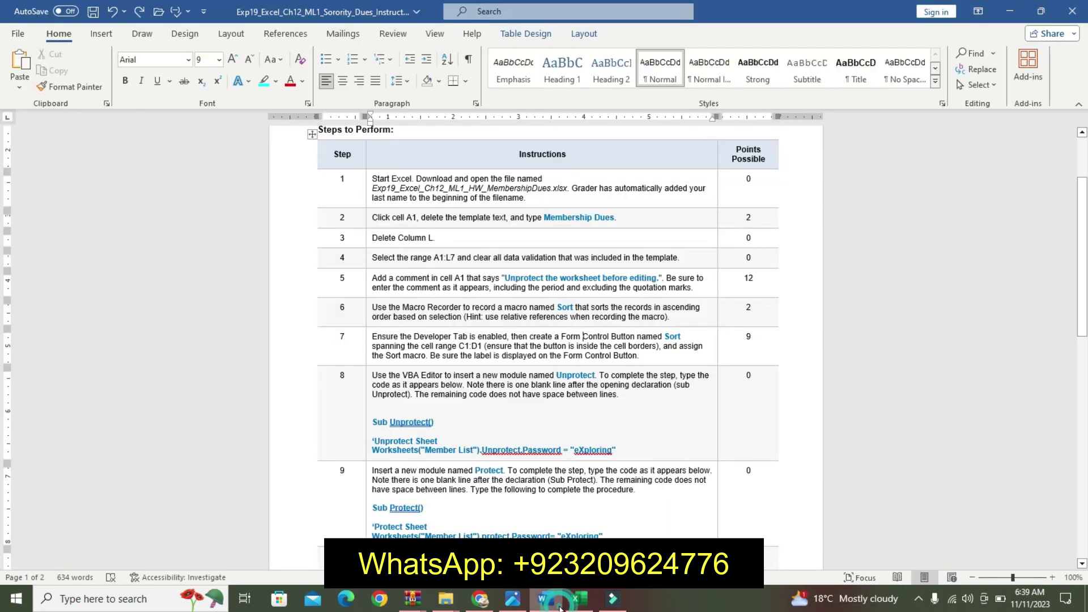
click(369, 337)
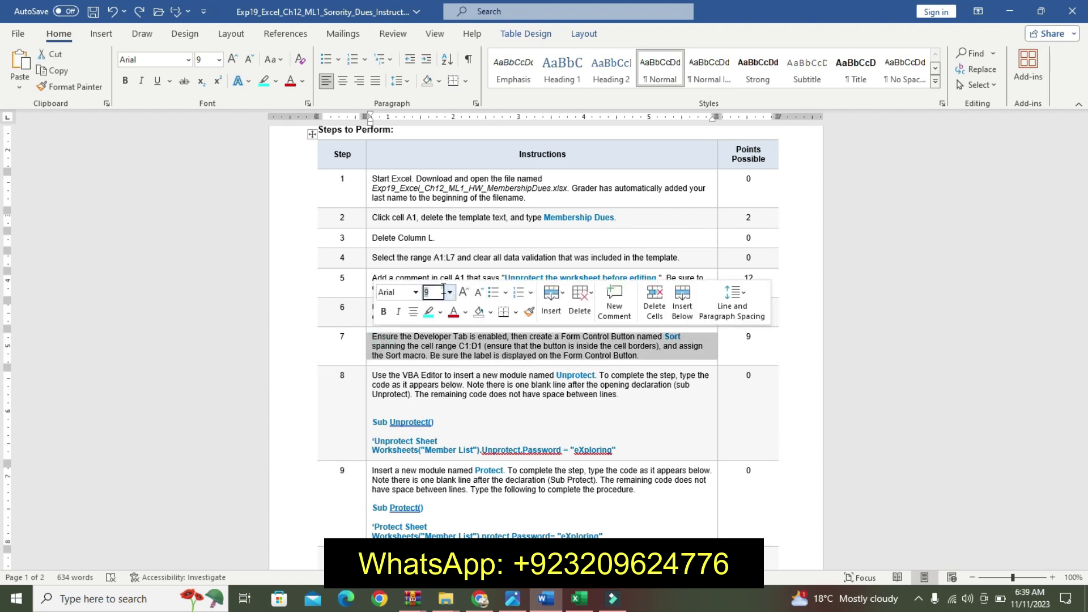
click(451, 292)
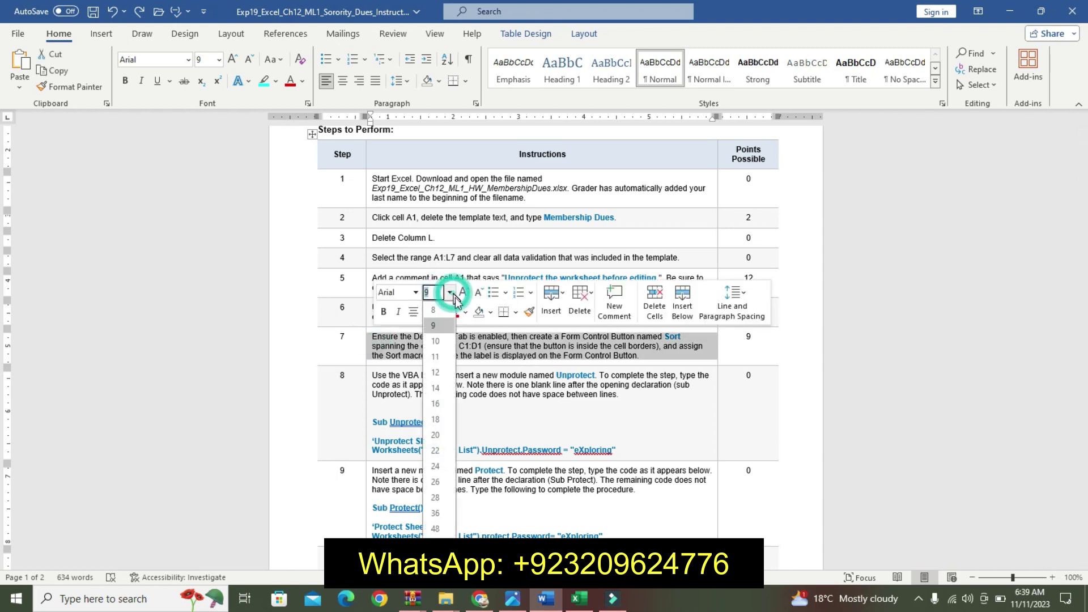
click(439, 383)
click(383, 312)
click(428, 312)
click(378, 335)
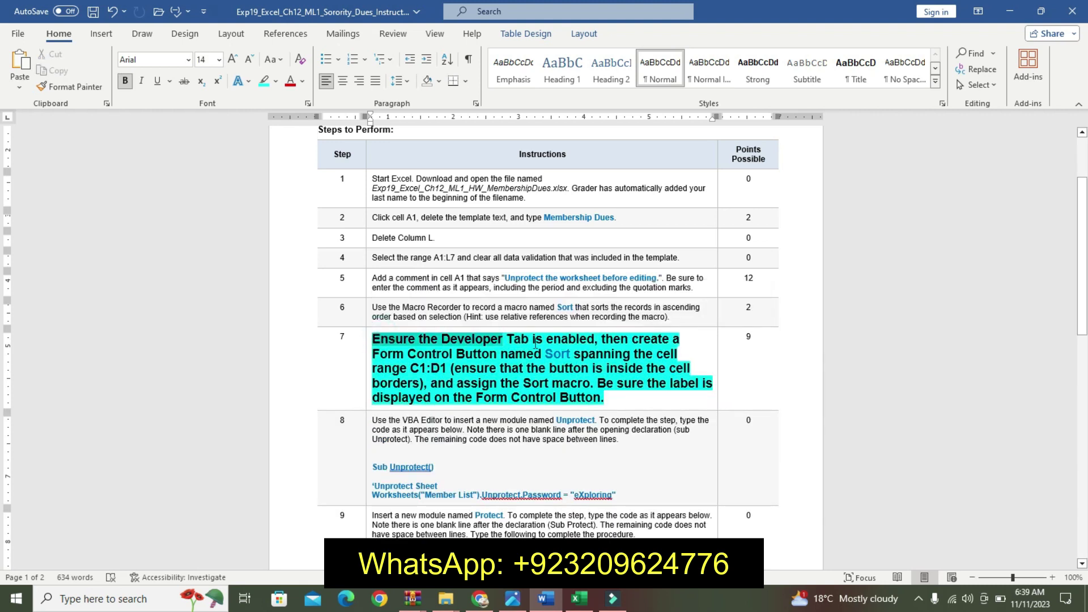
drag(463, 339, 604, 401)
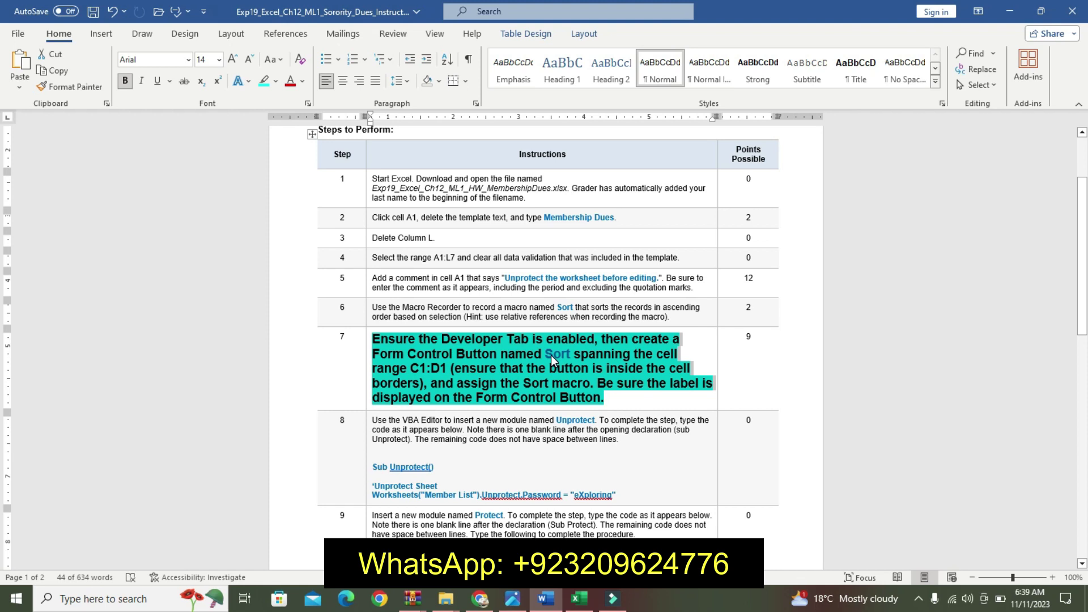
key(ctrl+z)
key(ctrl+z)
key(ctrl+z)
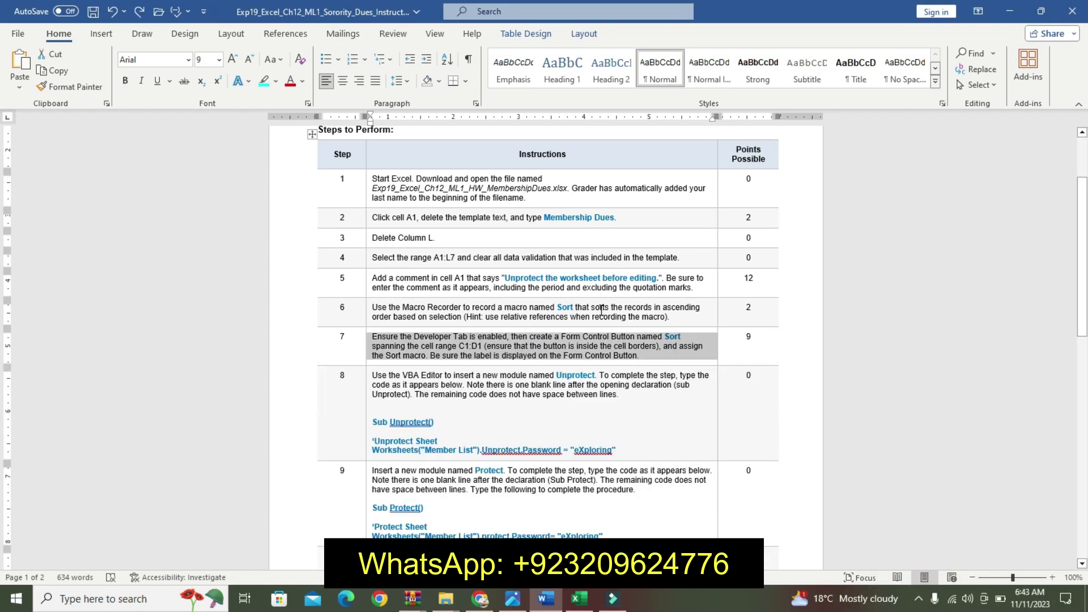
- Make step 6's text from 'sorts' onward 11 pt with cyan highlight
drag(601, 309, 670, 317)
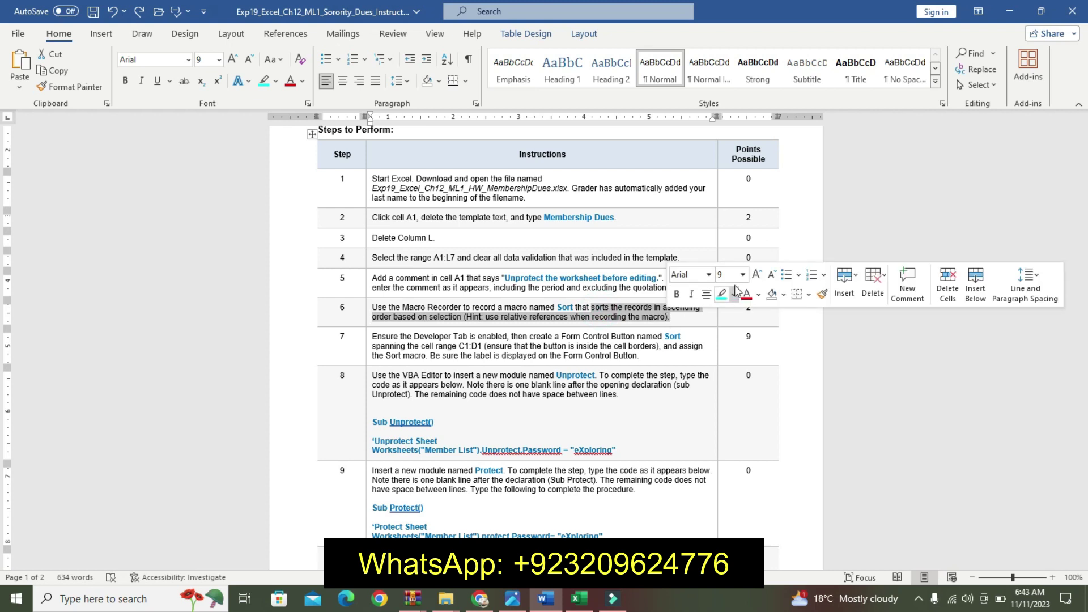
click(742, 274)
click(725, 329)
click(723, 300)
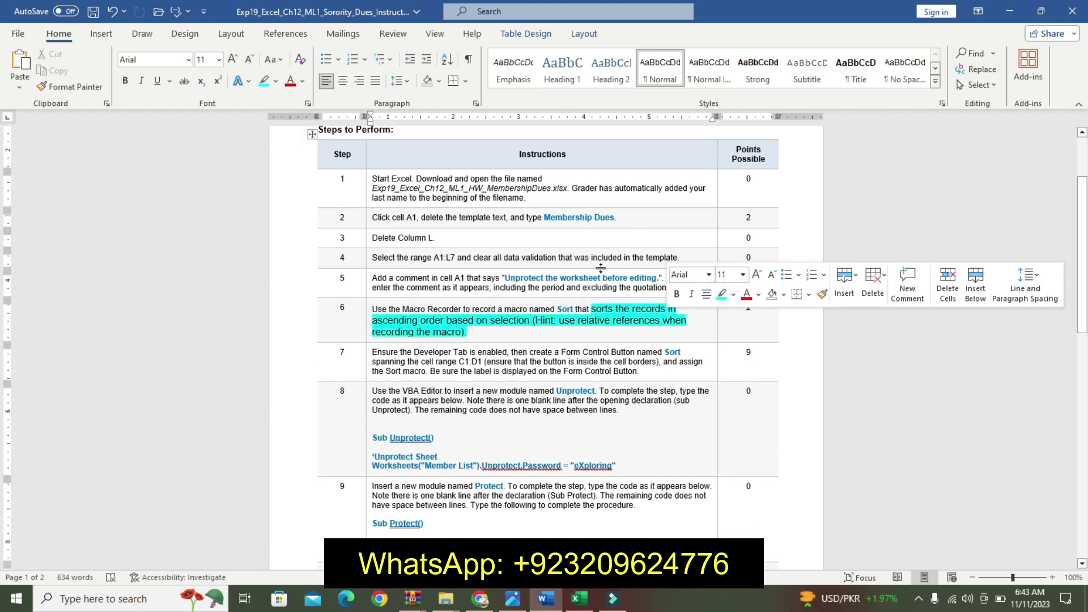
- Sort Excel's Member Name column A to Z
click(578, 598)
click(174, 226)
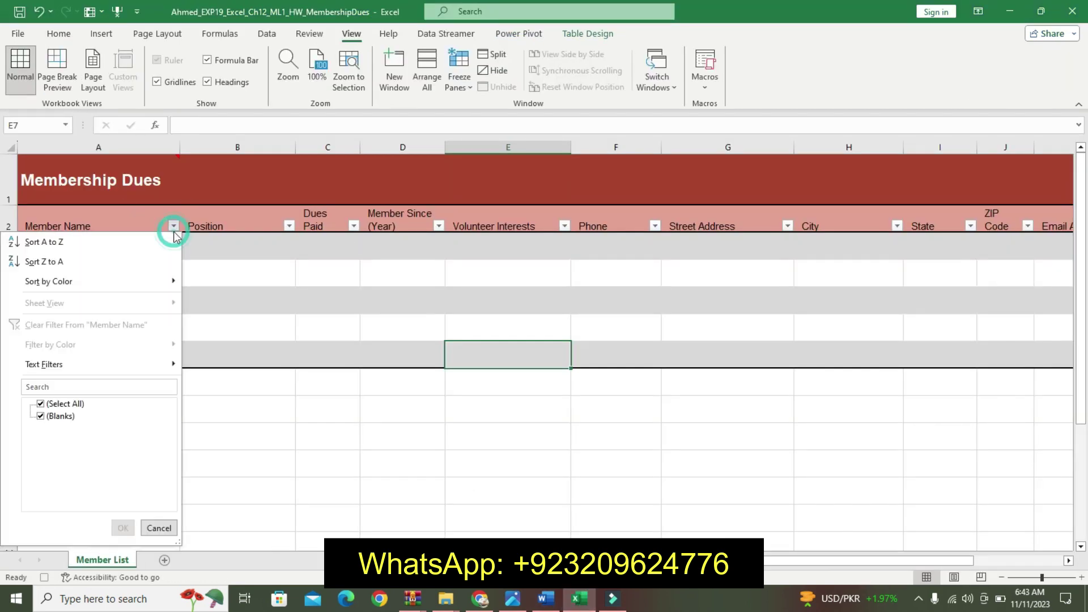
click(126, 245)
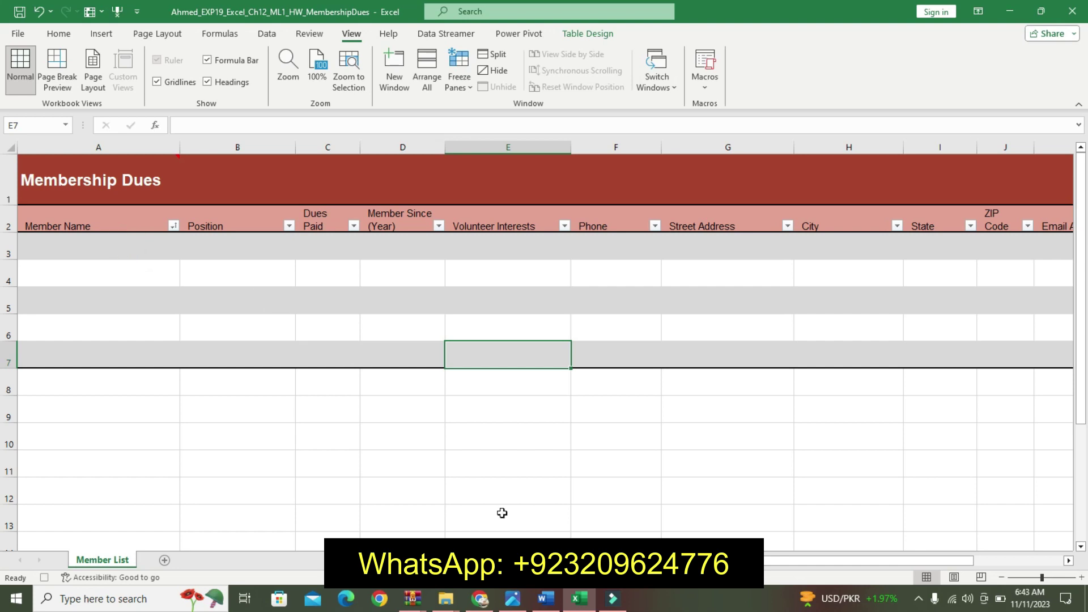
- Undo step 6's highlight and enlargement, then check Excel's macro options
click(546, 599)
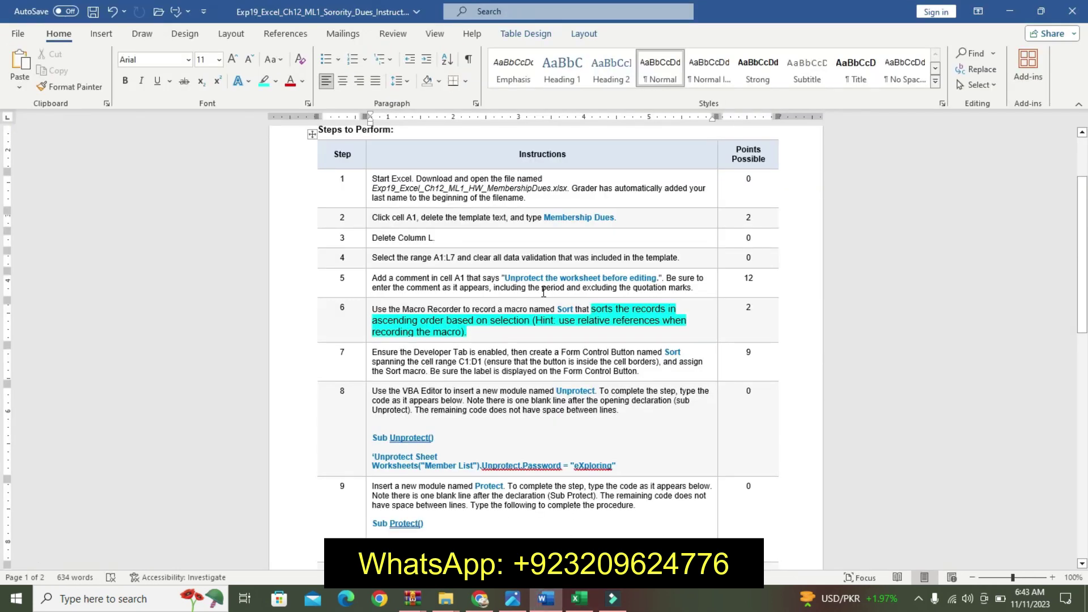
key(ctrl+z)
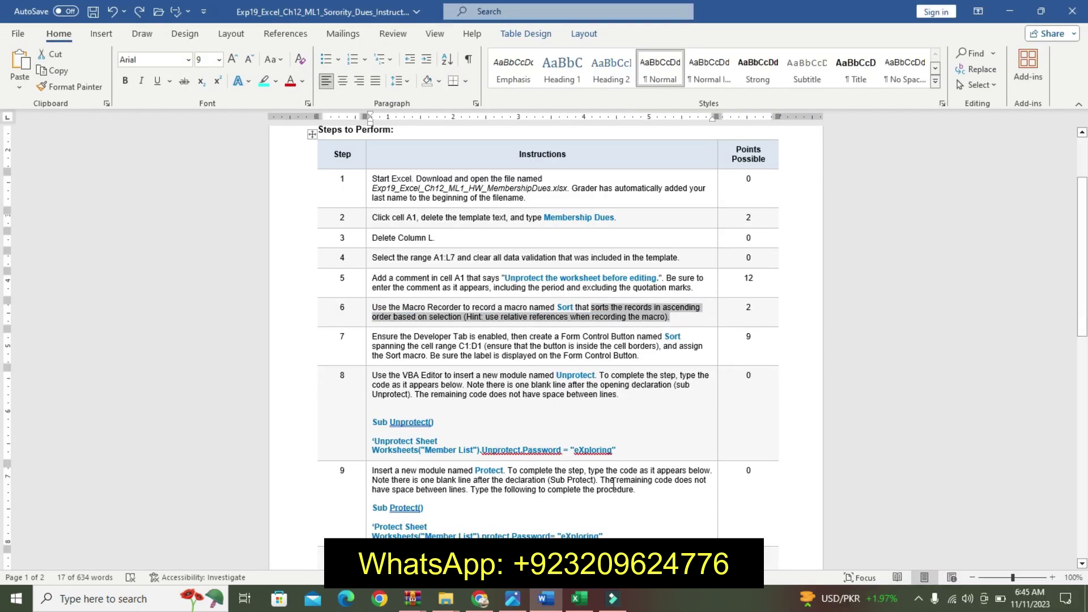
click(579, 599)
click(704, 85)
click(718, 125)
click(546, 598)
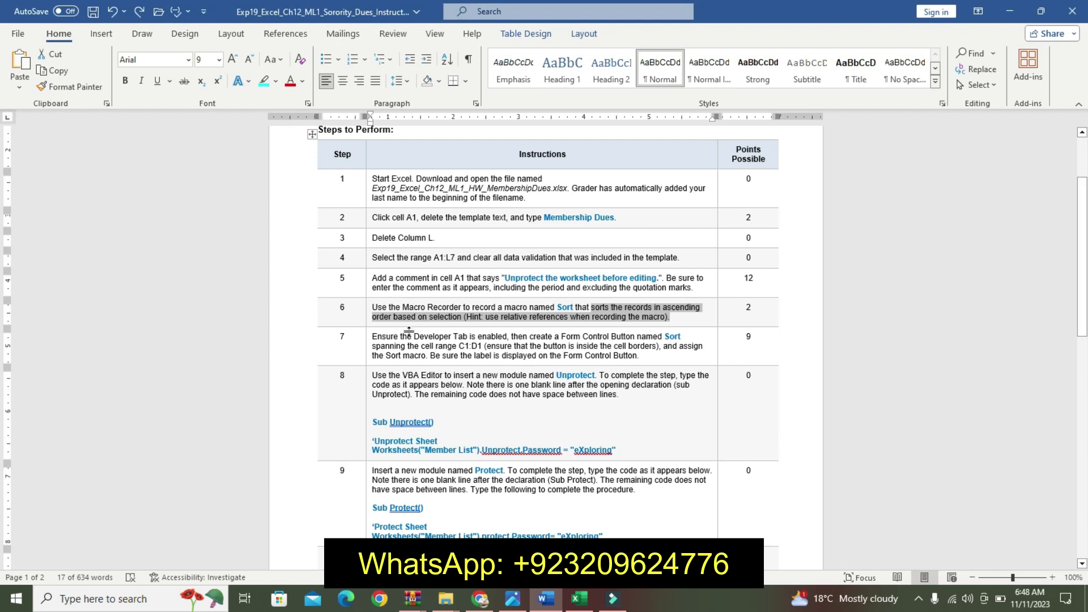
- Make step 7's instruction 12 pt, bold and turquoise-highlighted
click(371, 340)
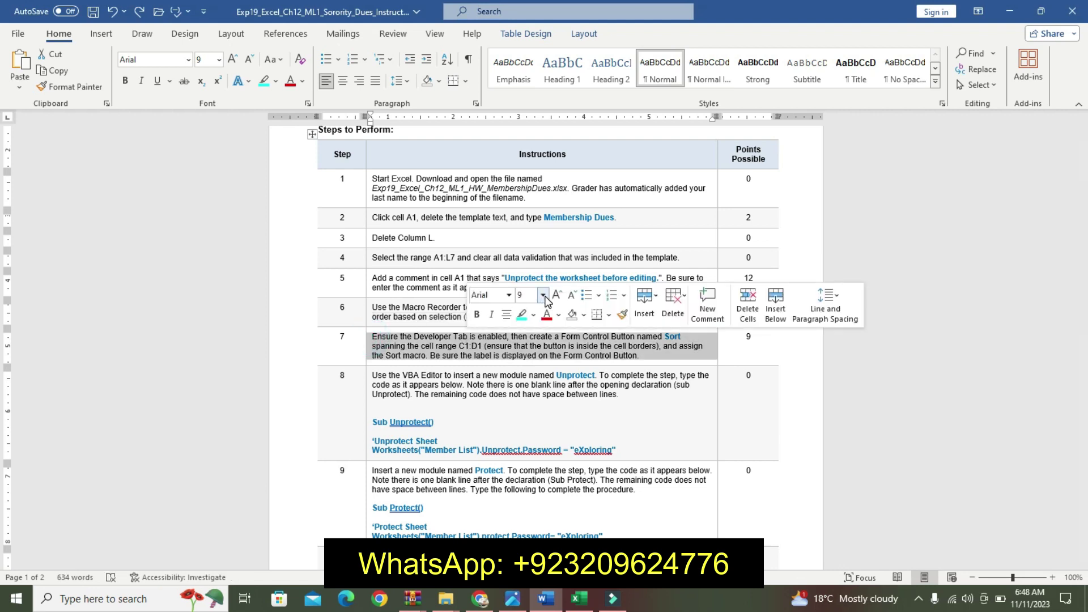
click(543, 295)
click(529, 377)
click(476, 314)
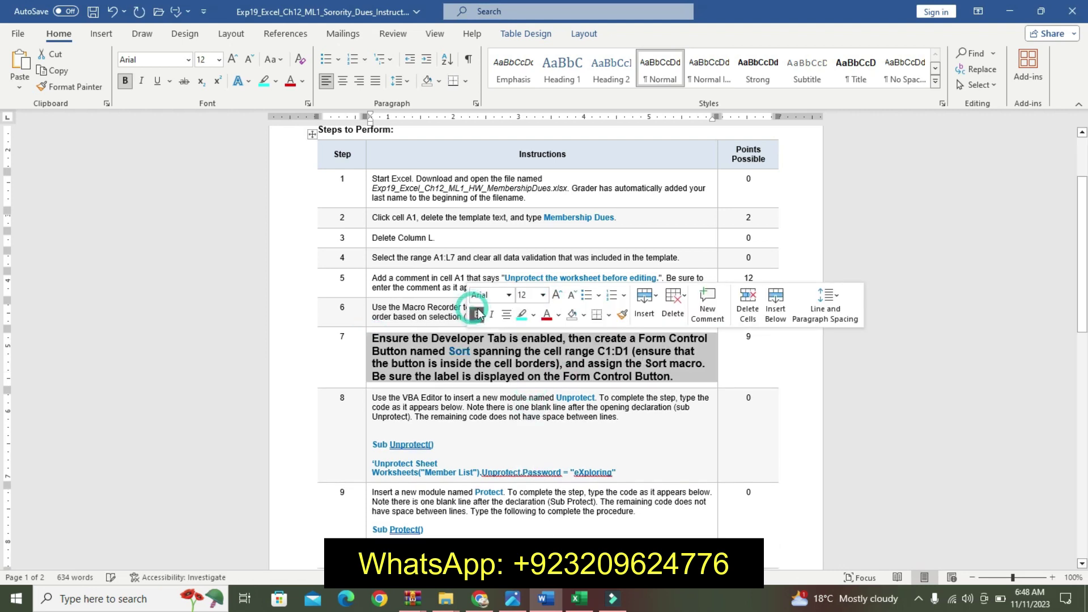
click(532, 316)
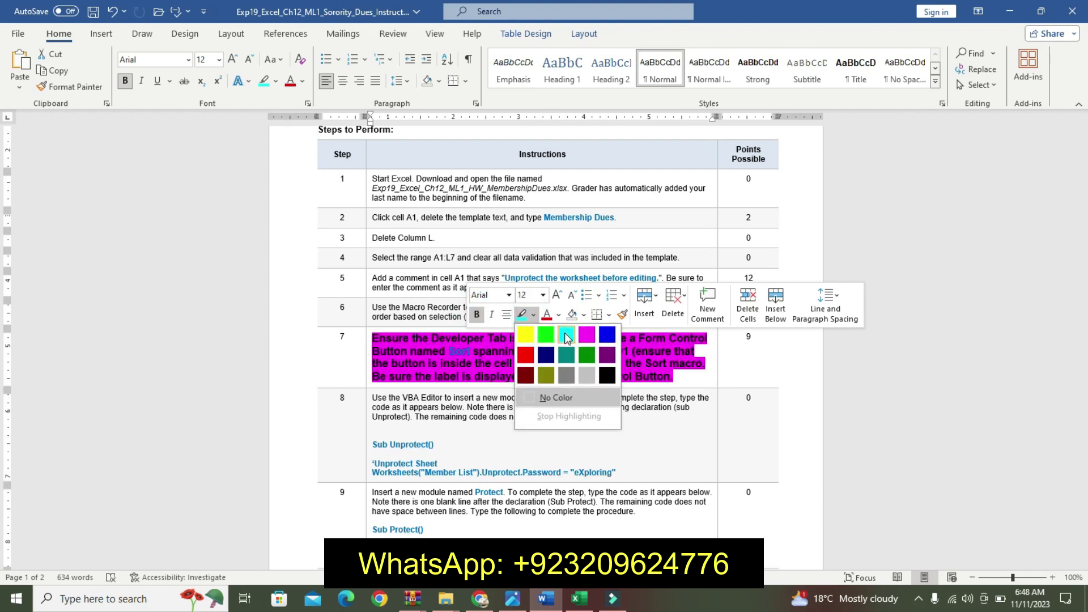
click(564, 338)
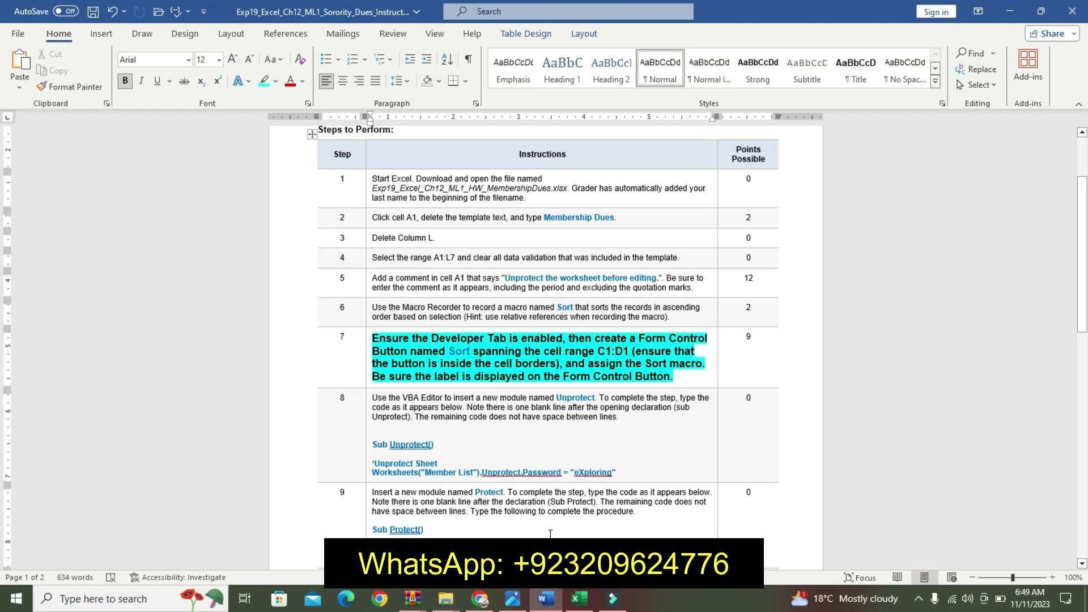
click(513, 598)
mouse_move(544, 598)
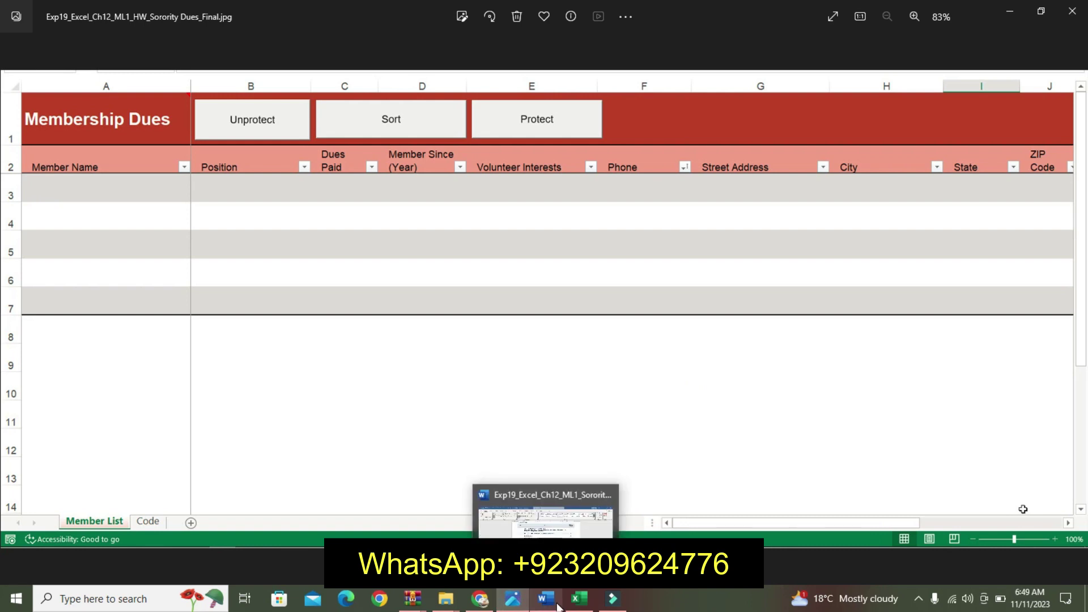
click(558, 605)
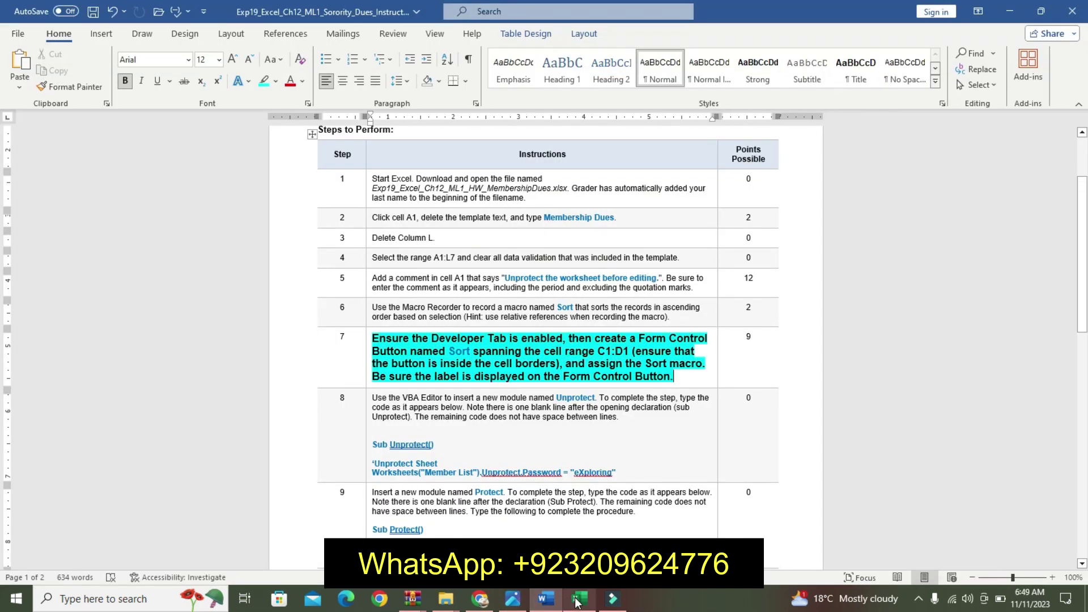
mouse_move(579, 598)
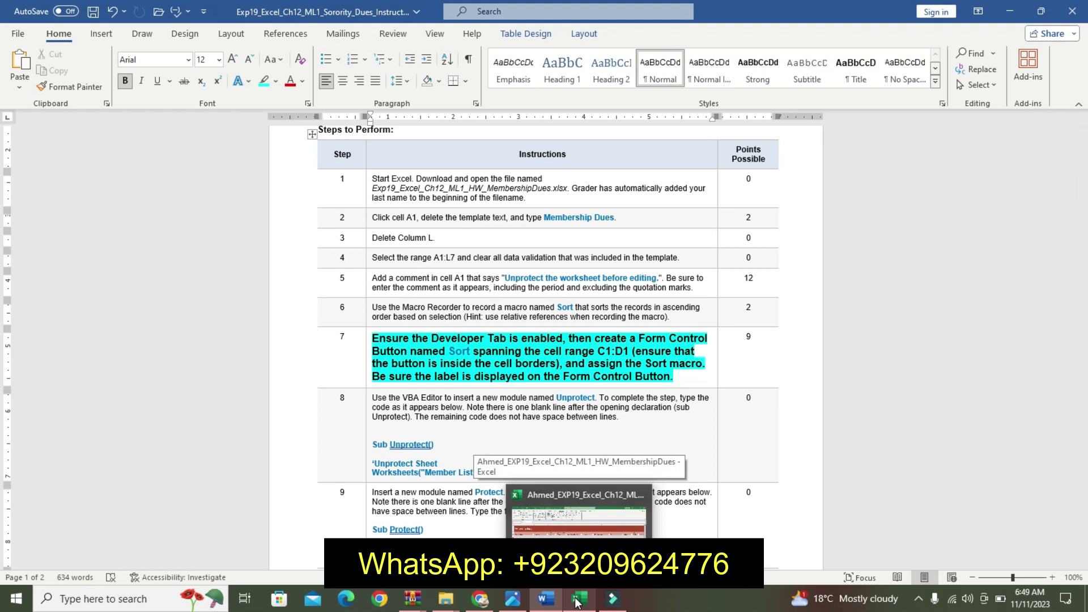
- Draw a trial form button over cell C1 and close the Assign Macro window
click(576, 601)
click(325, 187)
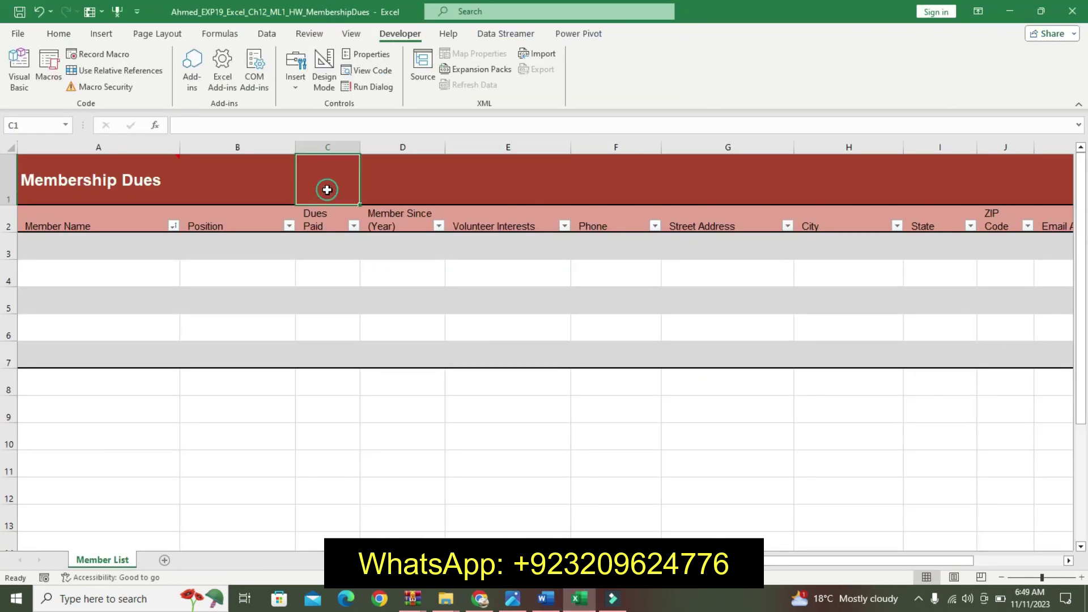
click(300, 80)
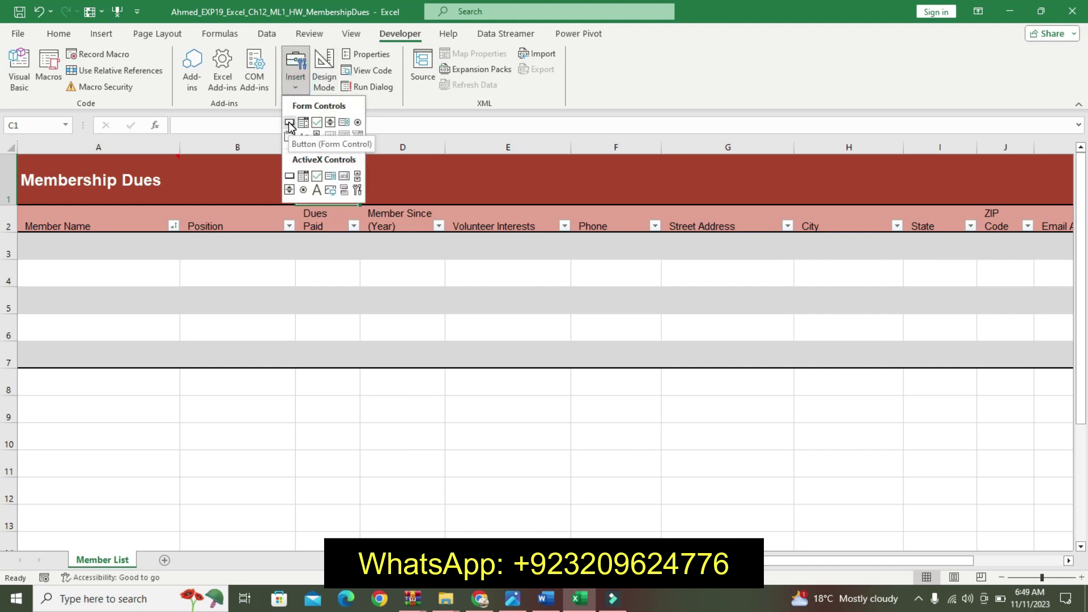
click(289, 123)
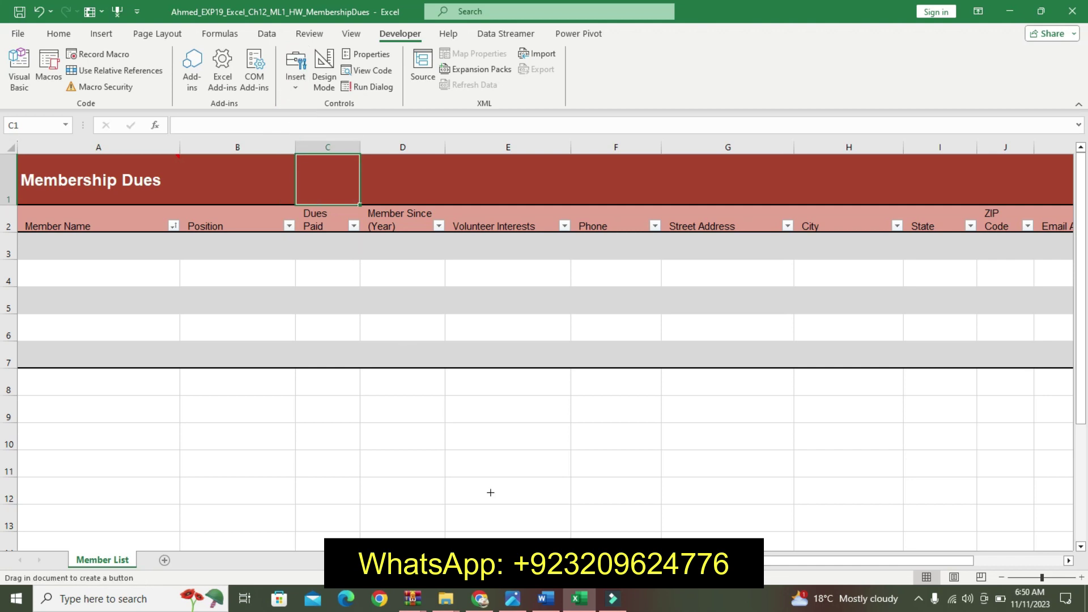
click(545, 598)
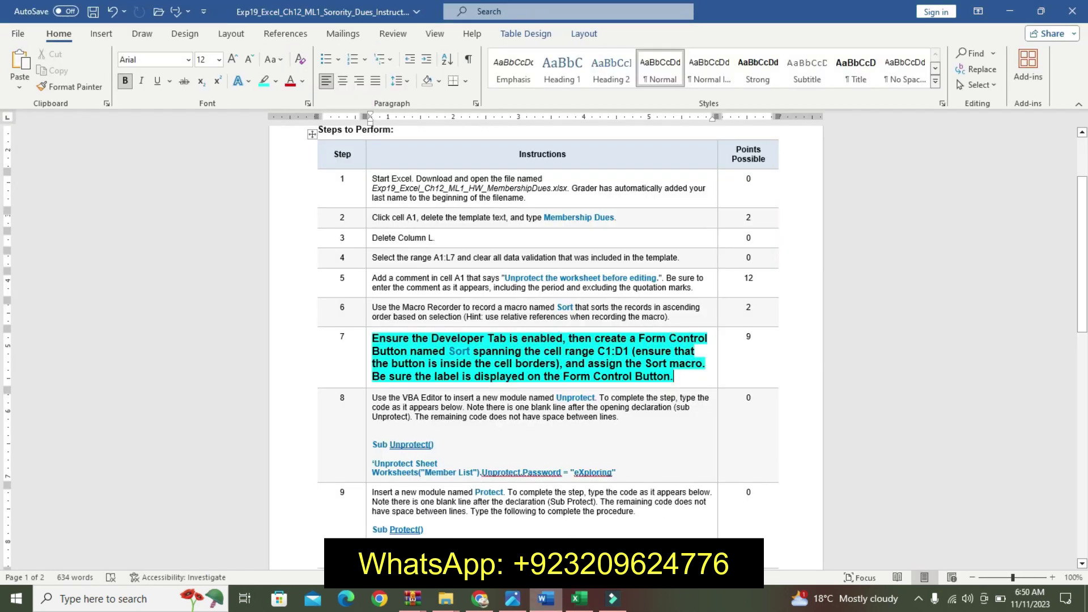
mouse_move(579, 599)
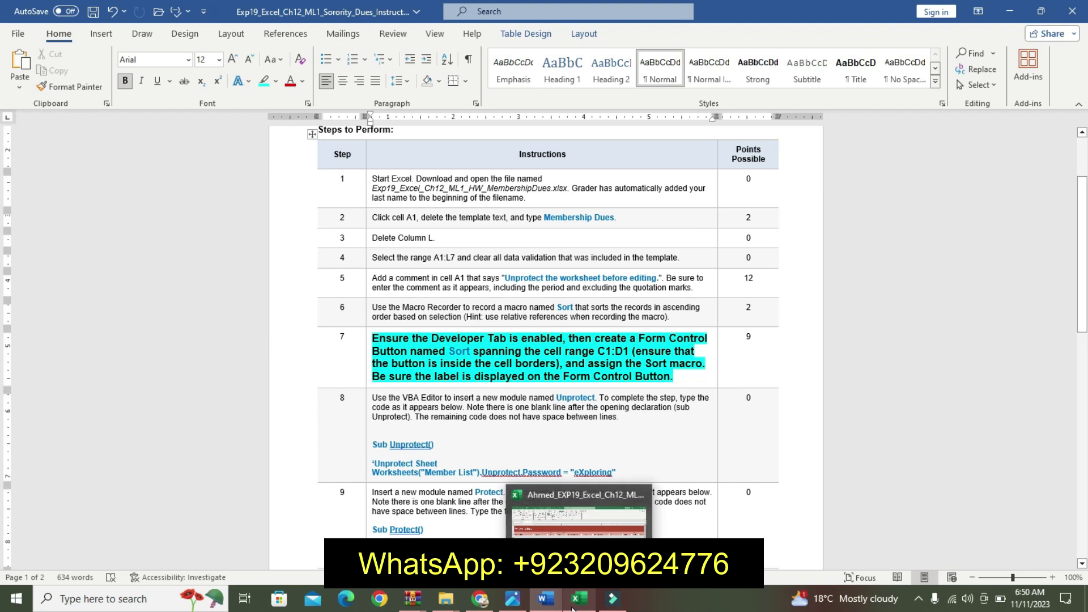
click(572, 608)
drag(322, 165, 366, 168)
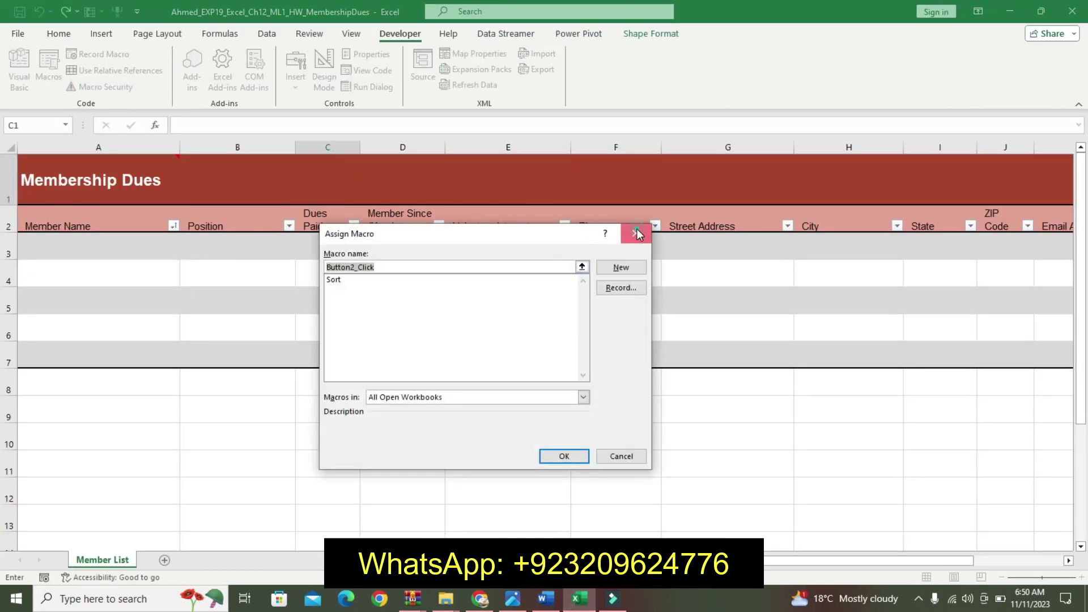
click(636, 233)
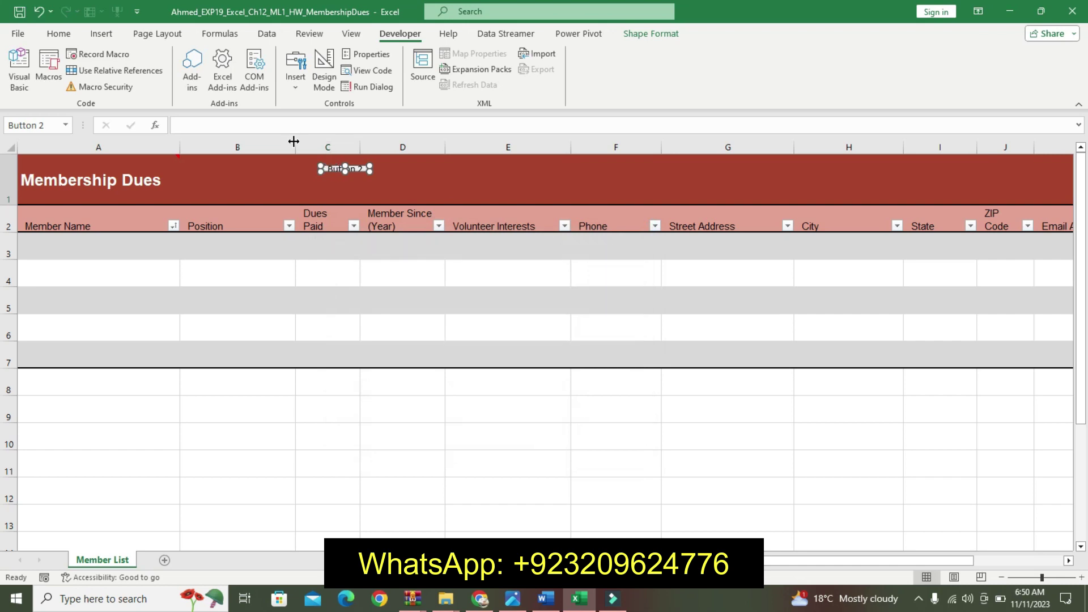
- Cut the old button and draw a new Button (Form Control) across C1:D1, confirming with OK
right_click(343, 168)
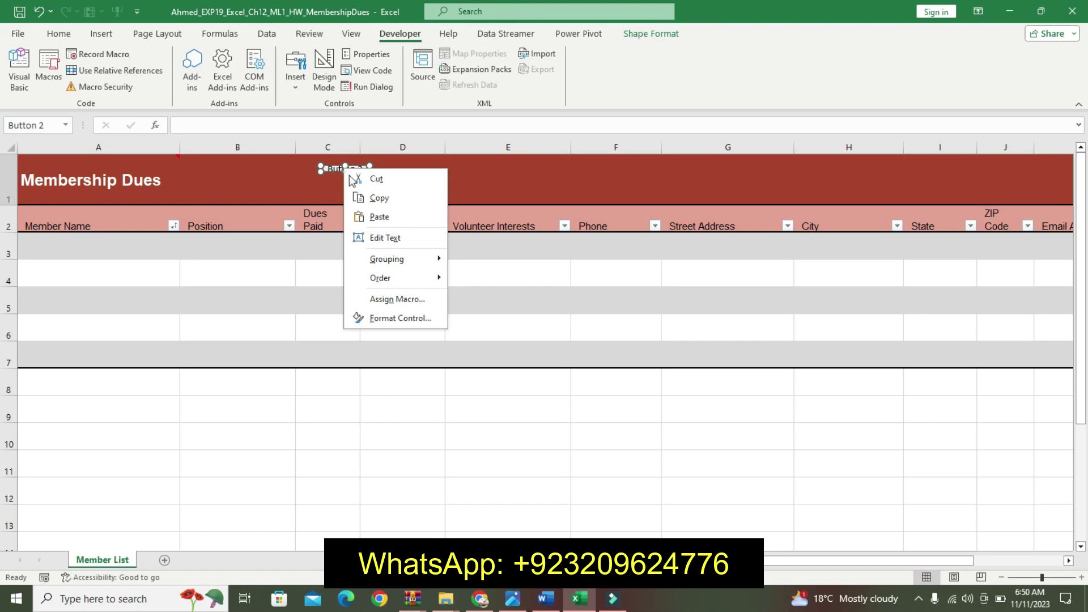
click(376, 179)
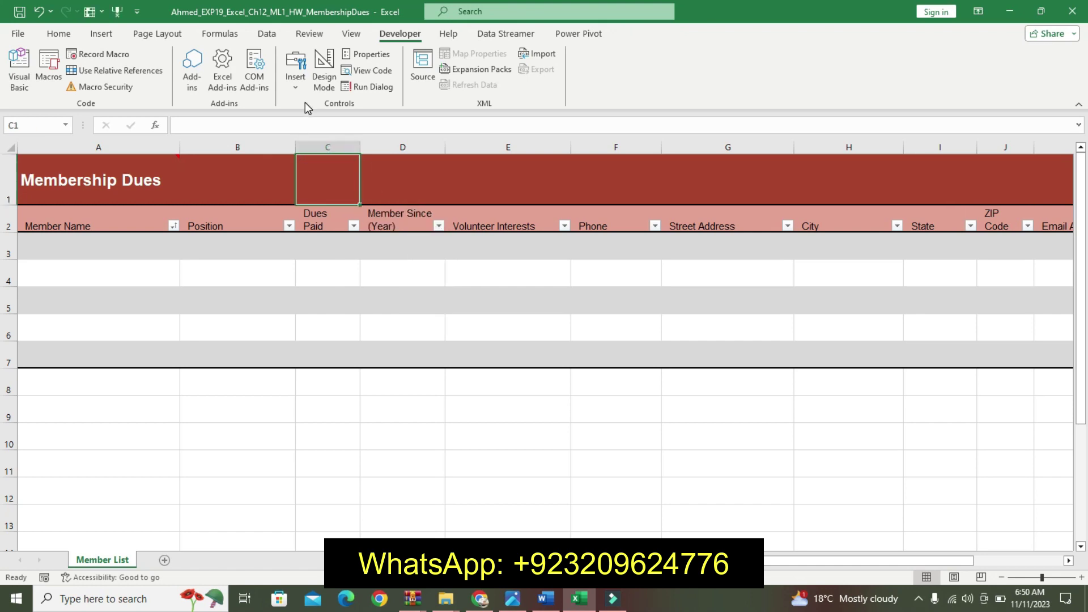
click(295, 70)
click(290, 123)
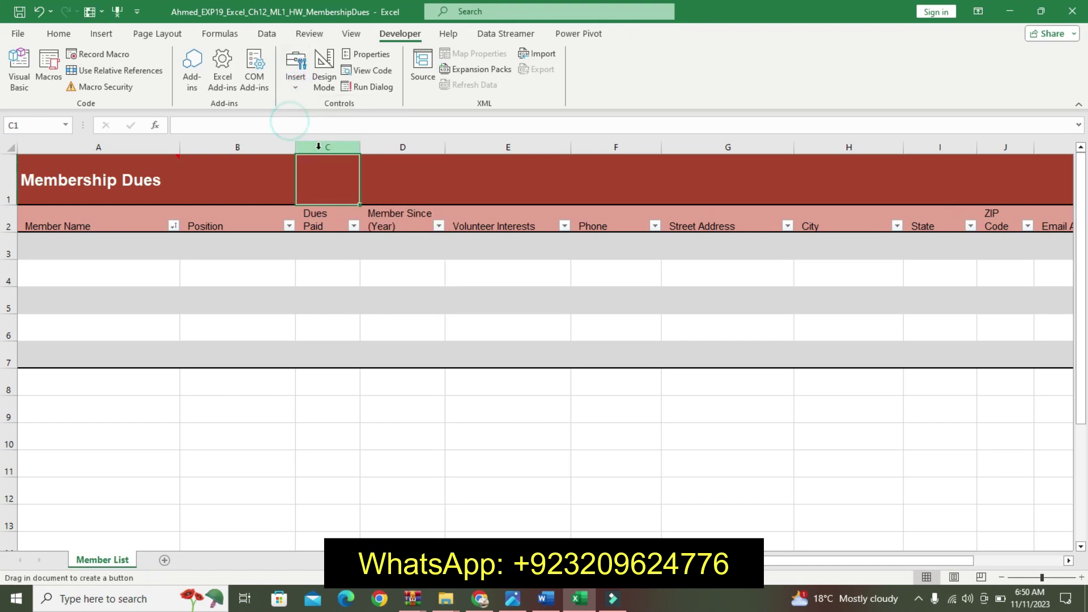
mouse_move(300, 157)
mouse_down()
mouse_move(429, 165)
mouse_move(448, 203)
mouse_up()
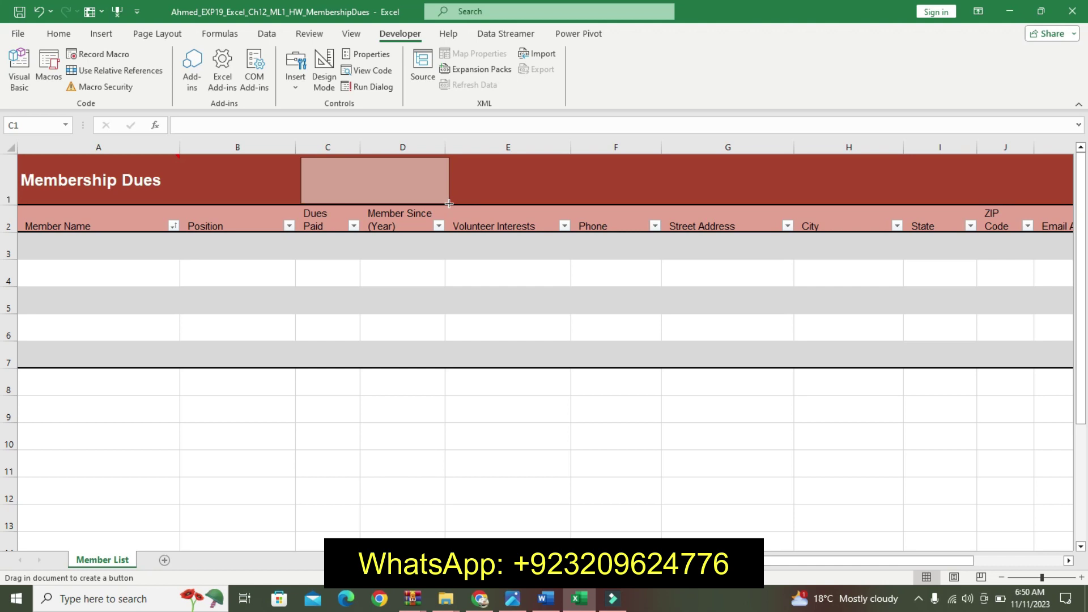
drag(448, 203, 445, 203)
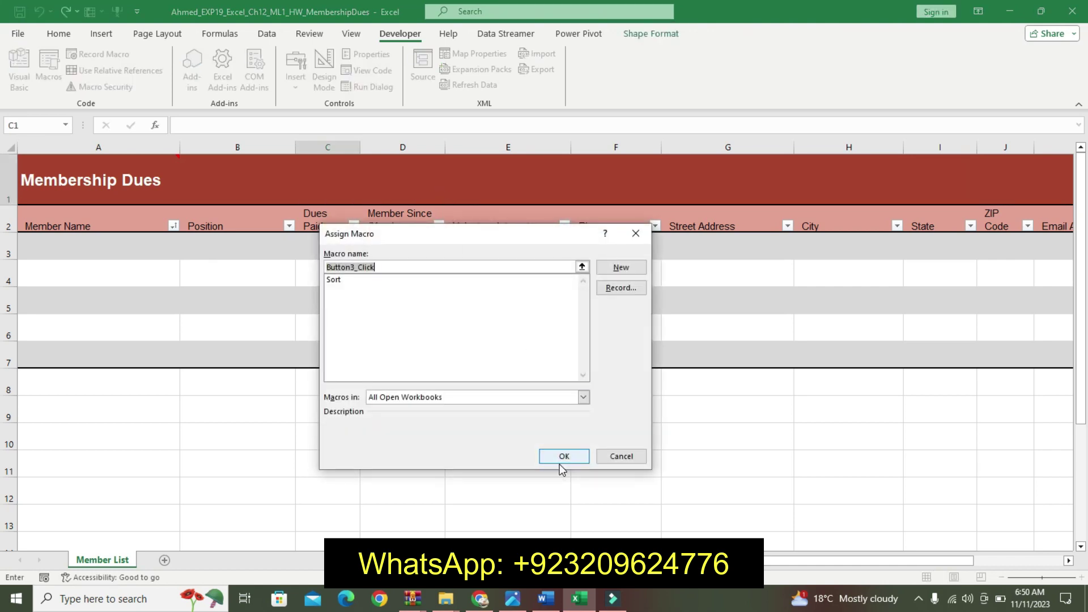
click(561, 459)
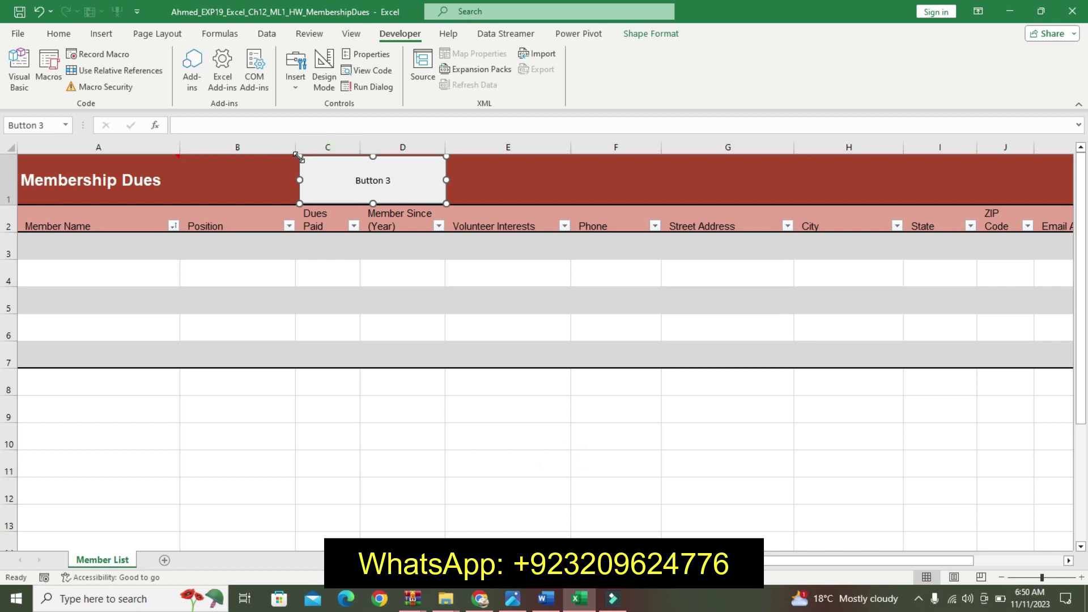
- Resize the button to fill C1:D1 and relabel it from 'Button 3' to 'Sort'
drag(300, 156, 294, 153)
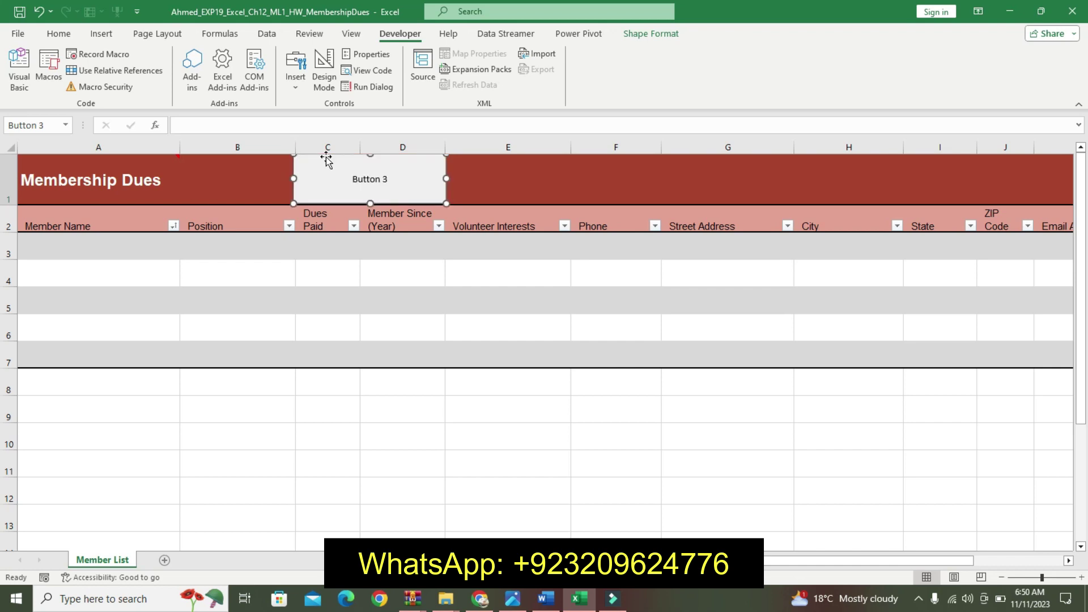
click(380, 177)
drag(389, 179, 354, 179)
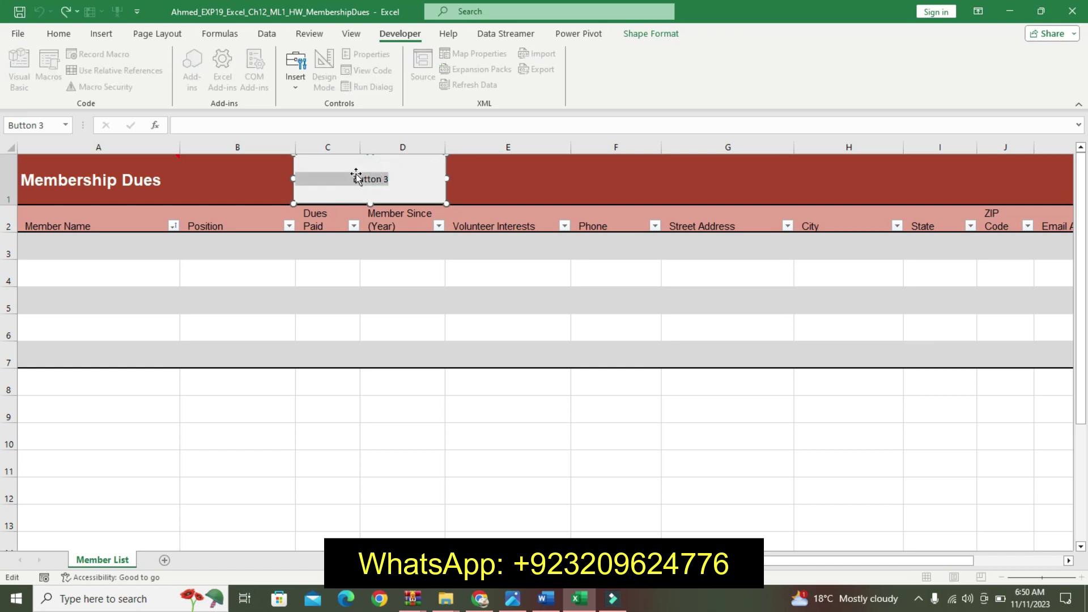
click(355, 176)
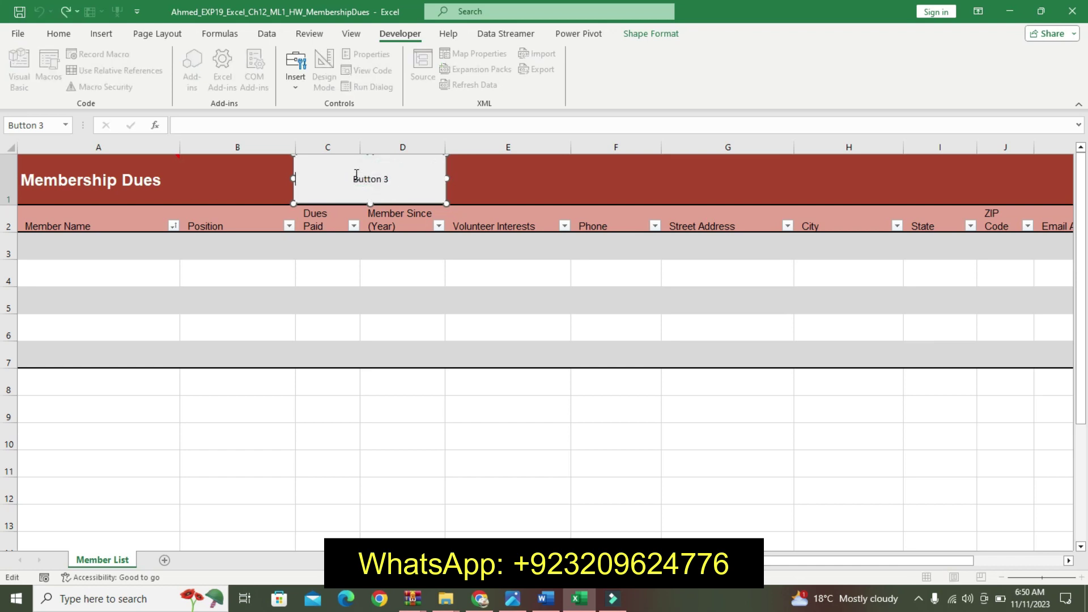
key(BackSpace)
key(BackSpace)
key(BackSpace)
key(BackSpace)
click(546, 599)
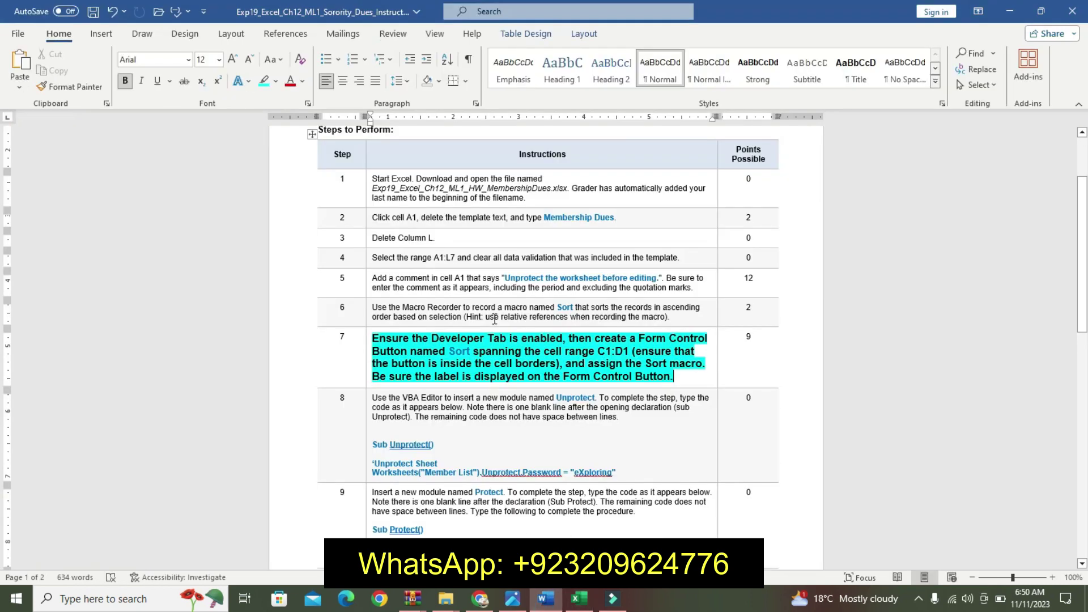
drag(450, 353, 473, 354)
key(ctrl+c)
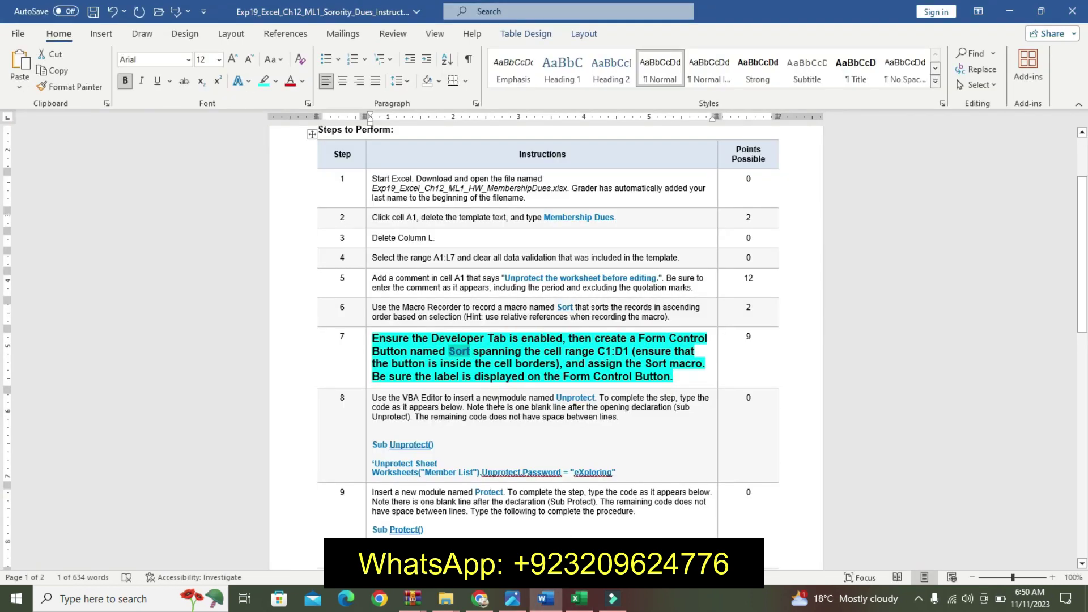
click(580, 604)
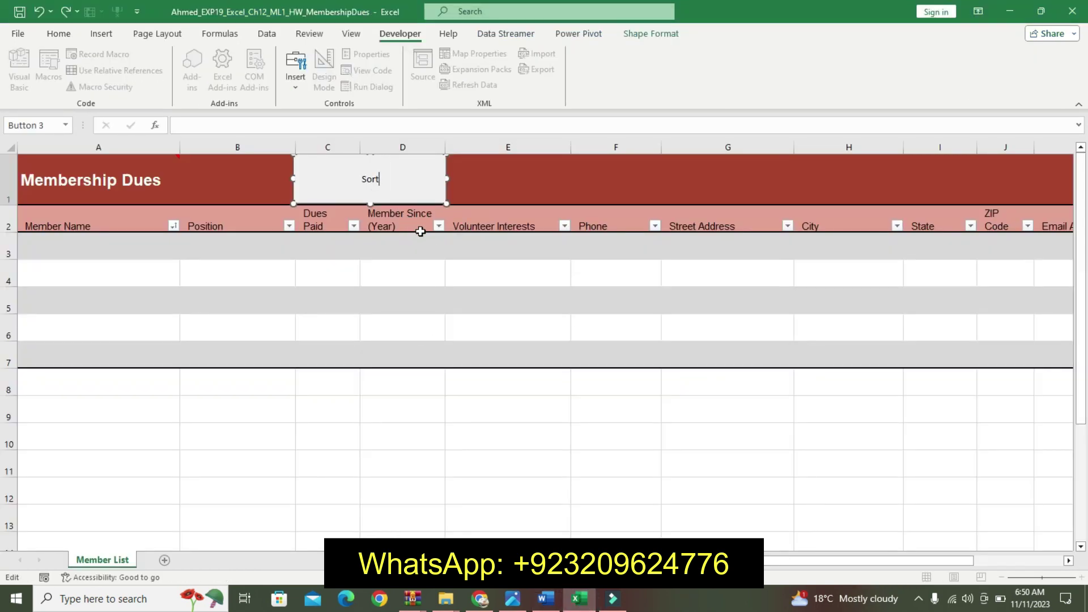
click(464, 190)
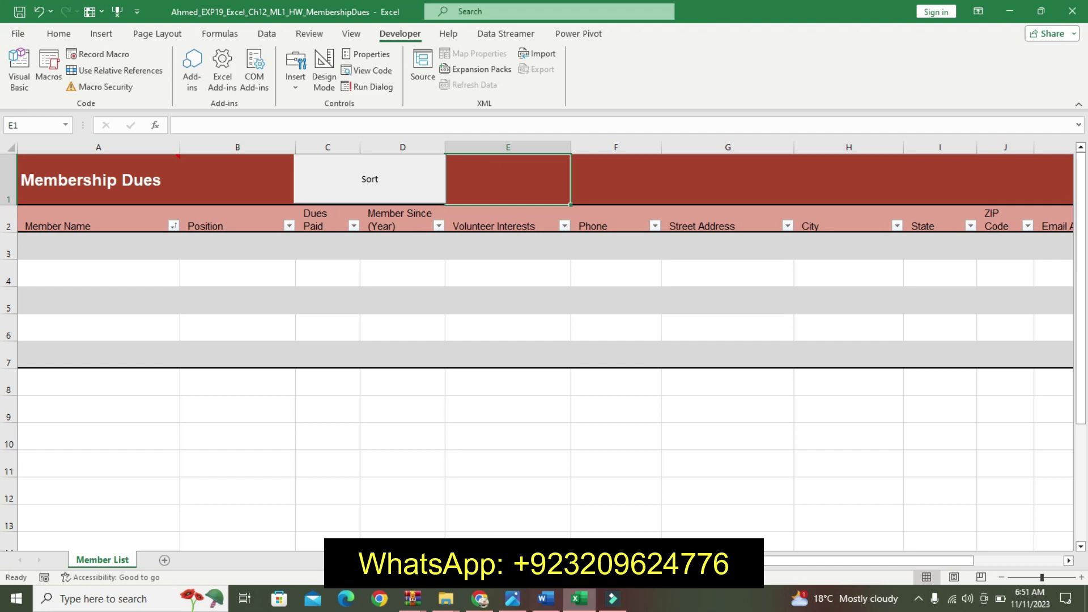
- Test the Sort button four times, dismissing each 'Cannot run the macro' error, then return to Word
click(514, 600)
click(544, 601)
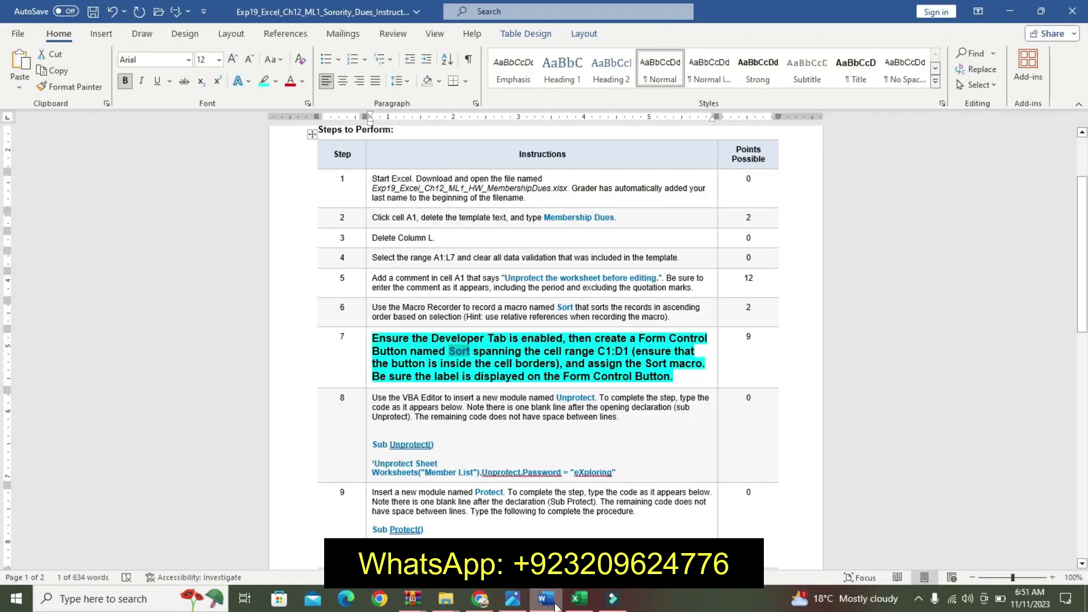
click(578, 600)
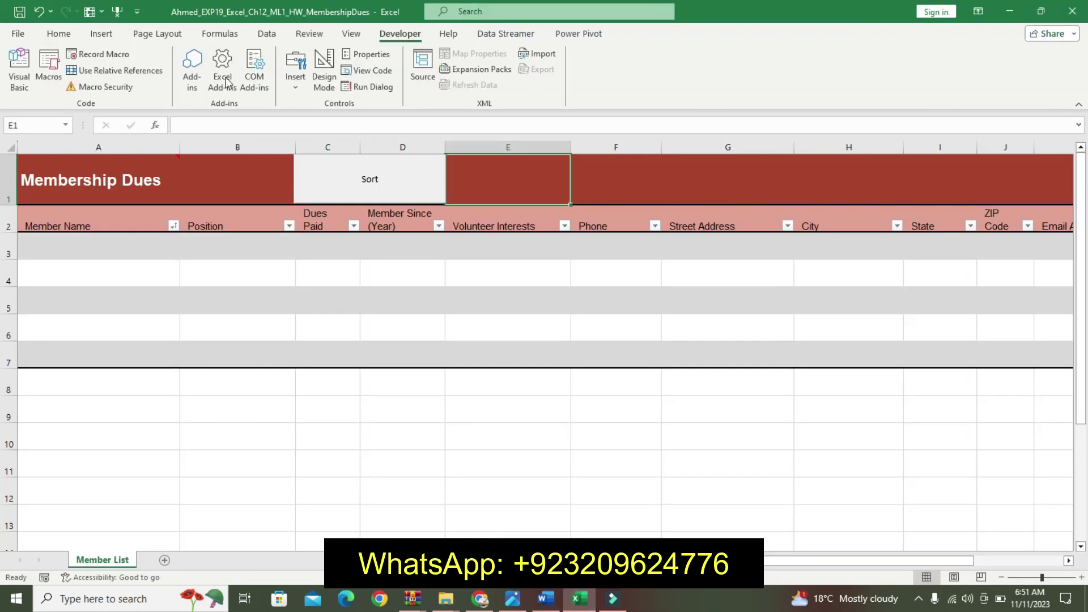
click(344, 181)
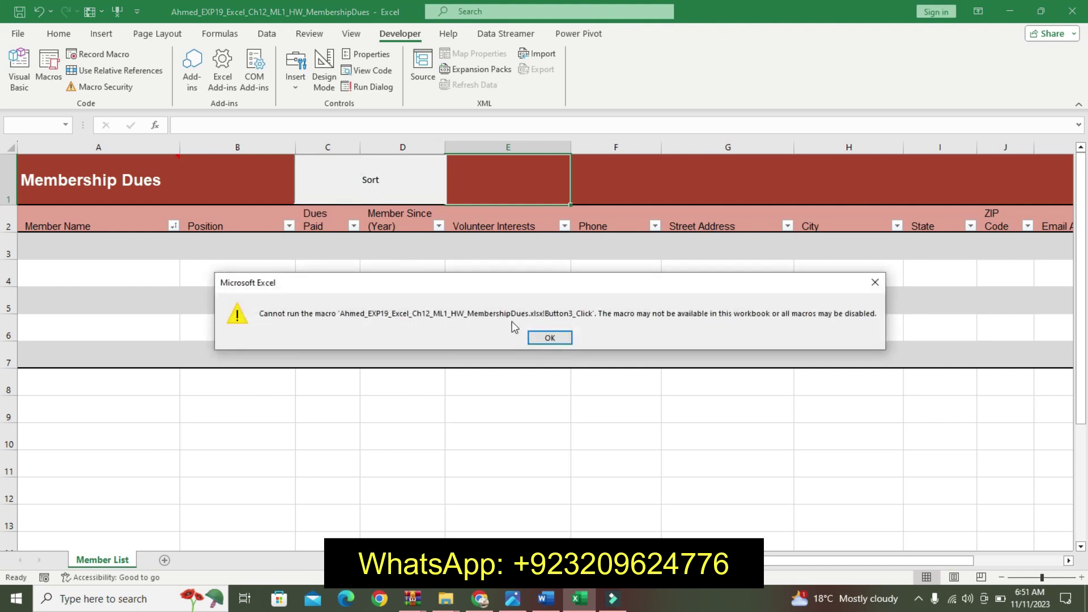
click(541, 337)
click(371, 180)
click(554, 337)
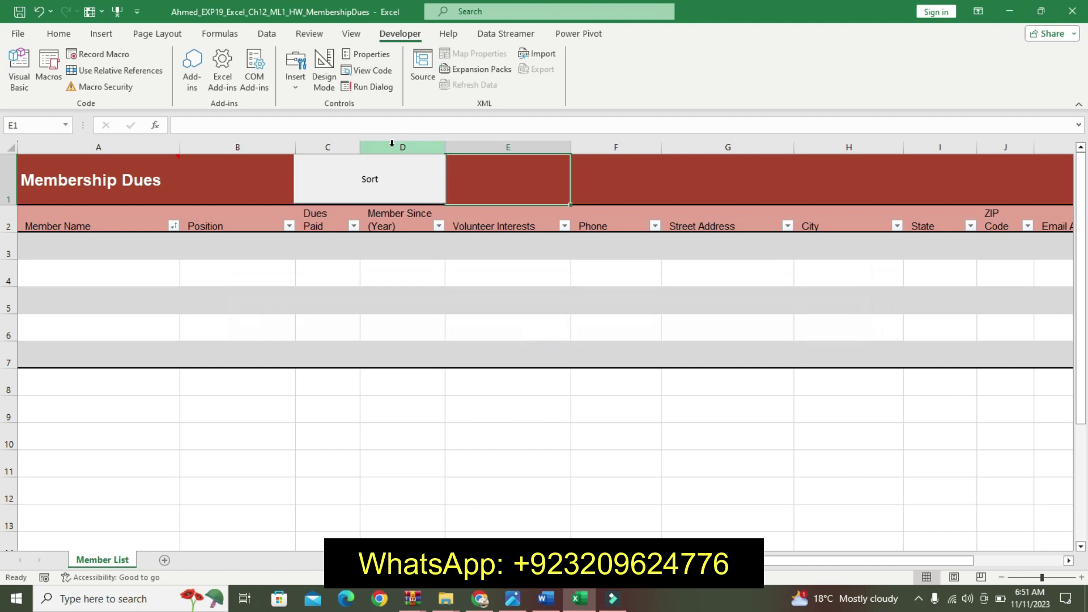
click(339, 165)
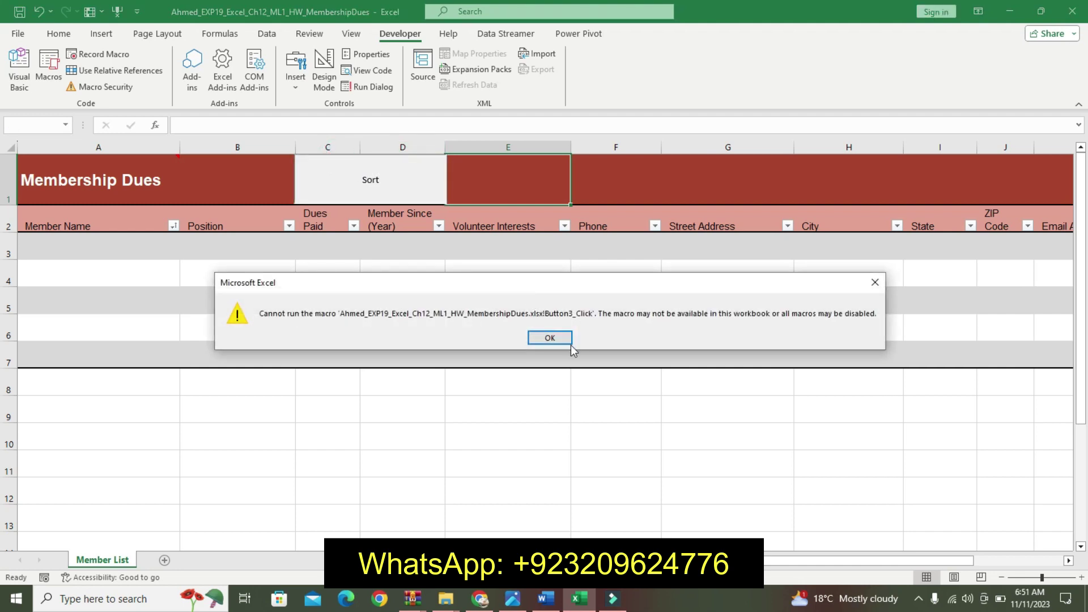
click(553, 338)
click(416, 196)
click(549, 338)
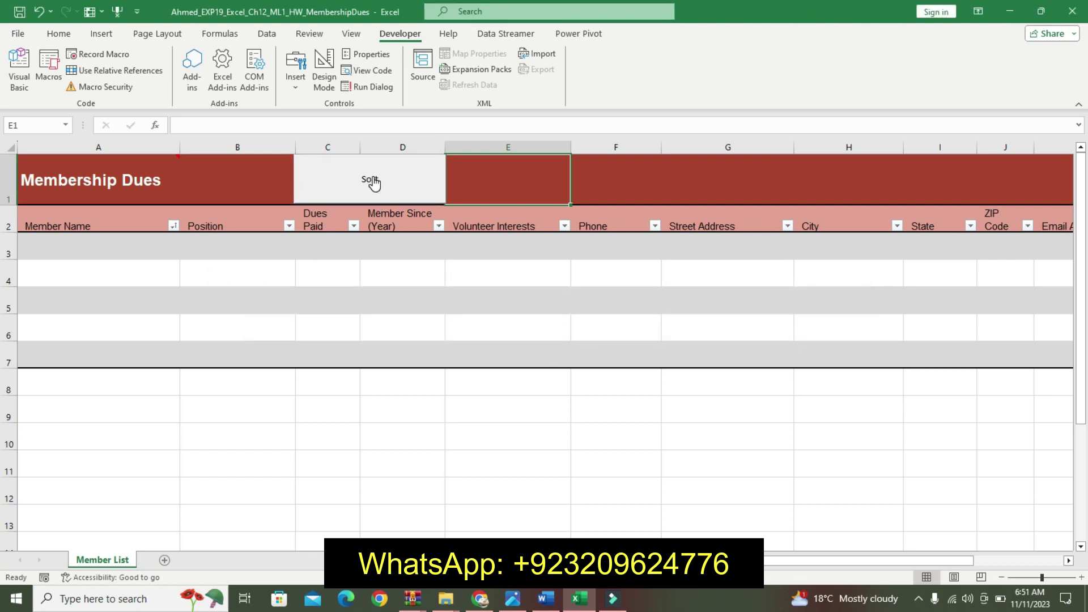
click(581, 243)
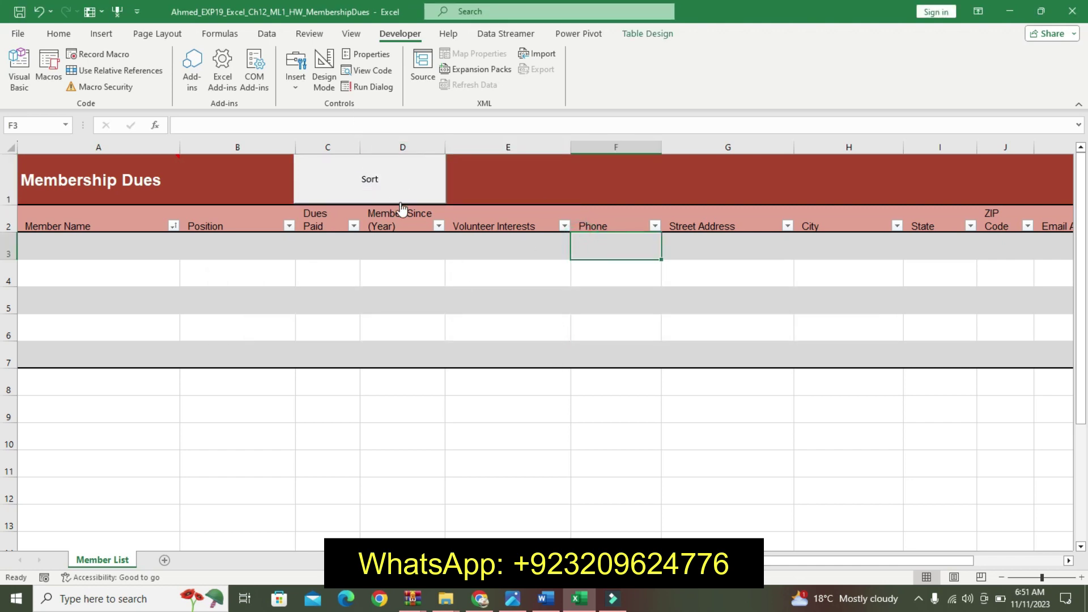
key(alt+Tab)
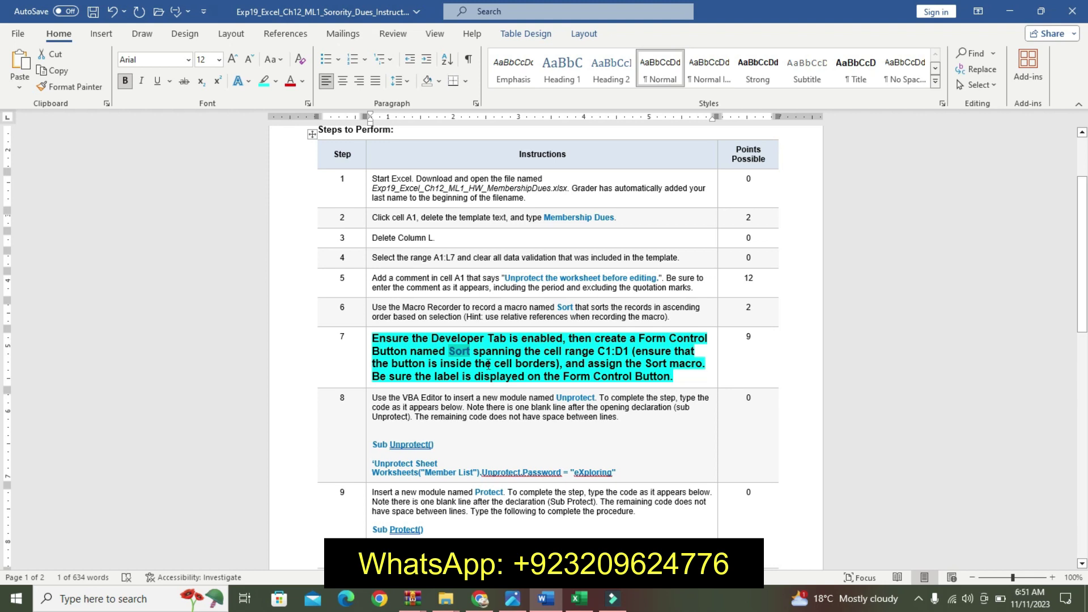
- Undo step 7's bold cyan formatting and scroll back to the top of the document
key(ctrl+z)
key(ctrl+z)
key(ctrl+z)
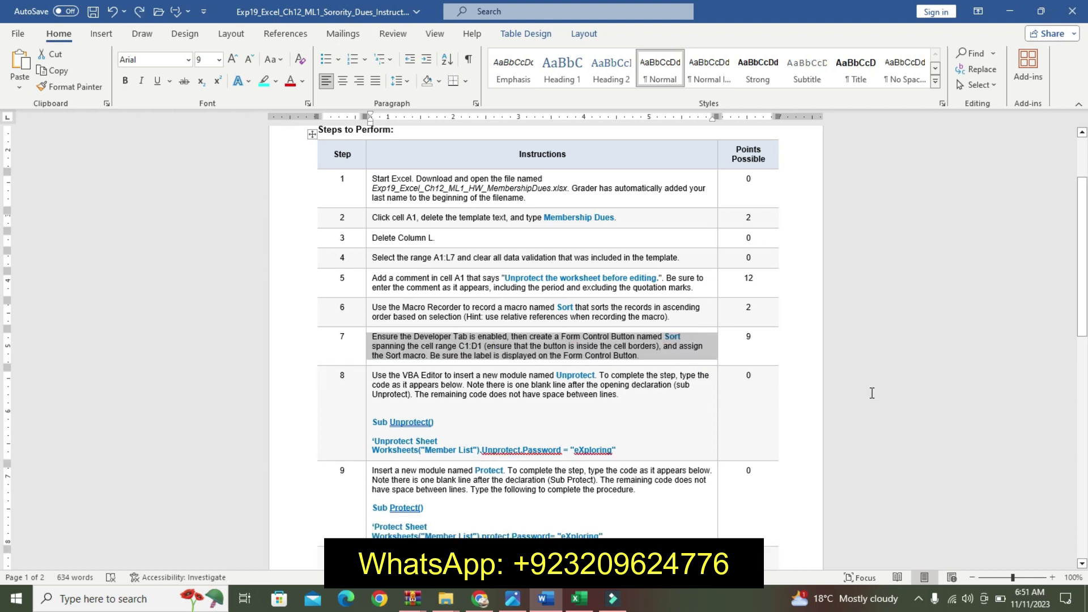
mouse_move(1081, 293)
mouse_down()
mouse_move(1083, 340)
mouse_move(1084, 222)
mouse_up()
click(963, 213)
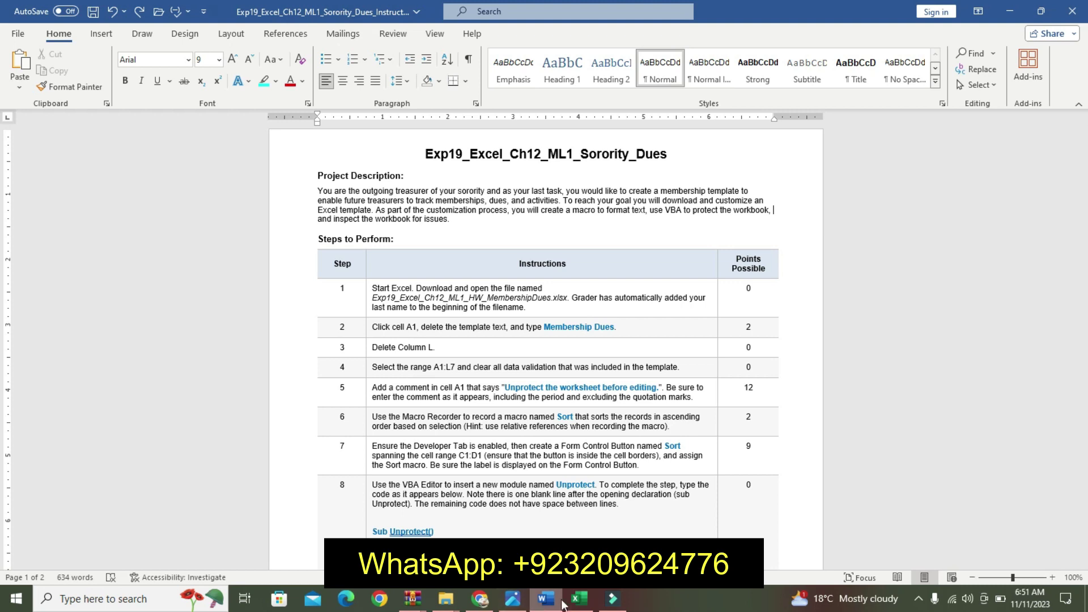
- Return to the Membership Dues sheet, click cells E10, E4 and D8, and show the Home commands
click(579, 599)
click(530, 469)
click(464, 269)
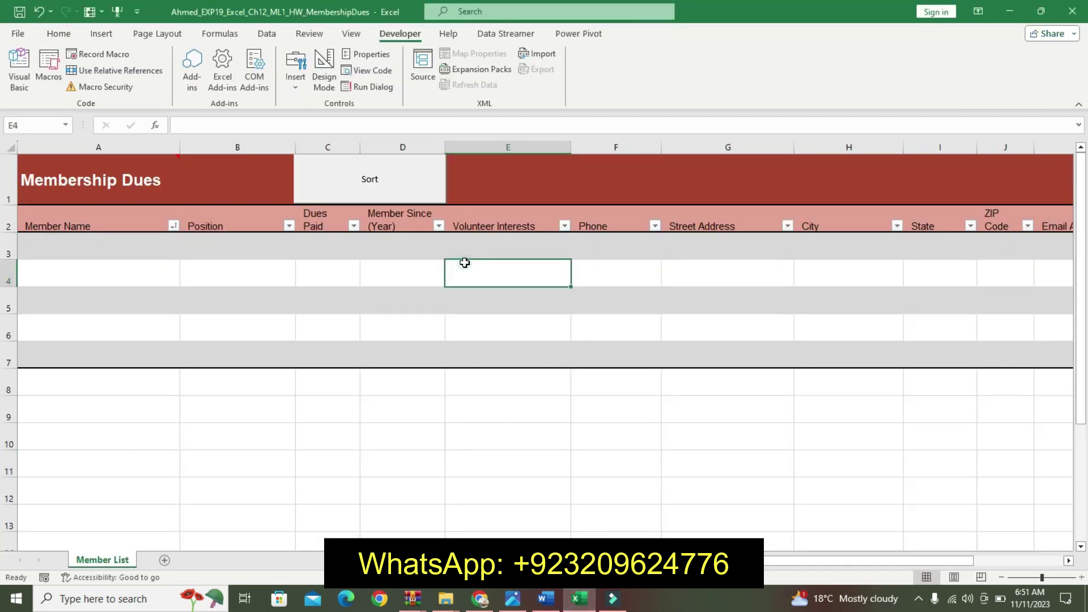
click(415, 393)
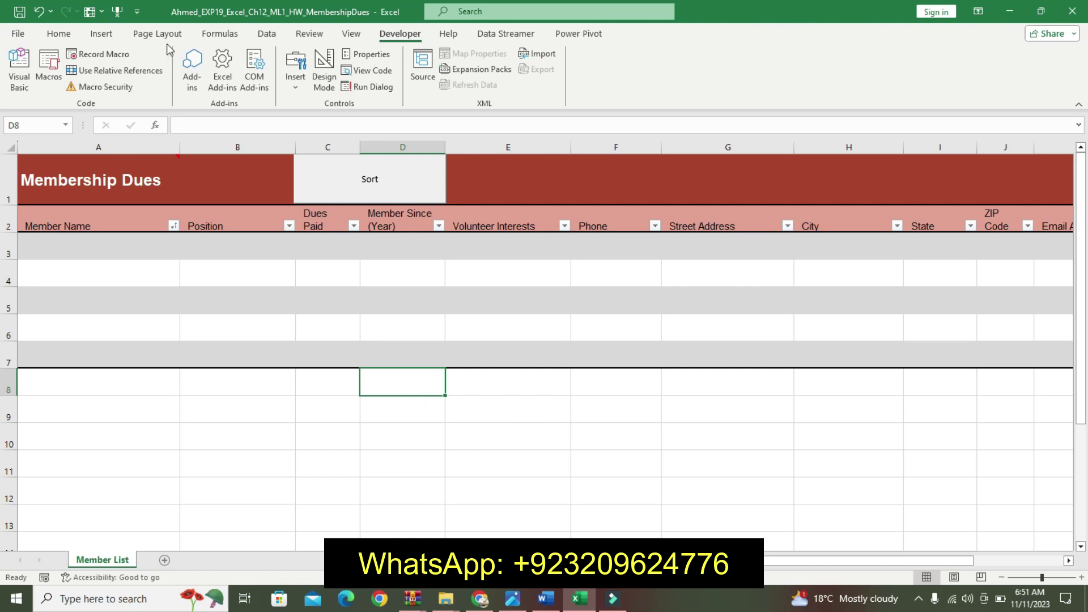
click(58, 33)
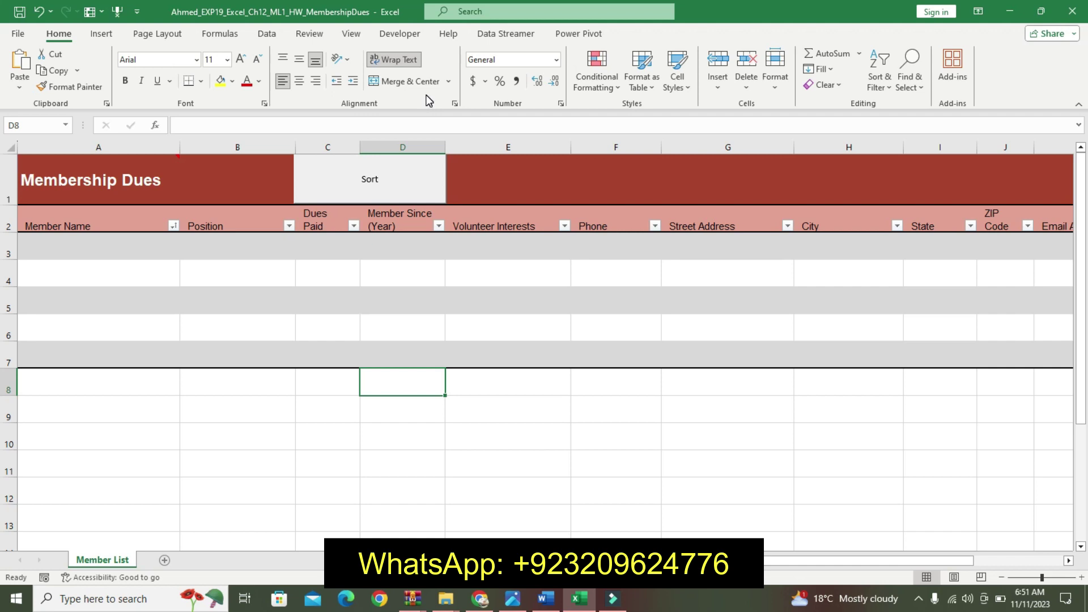